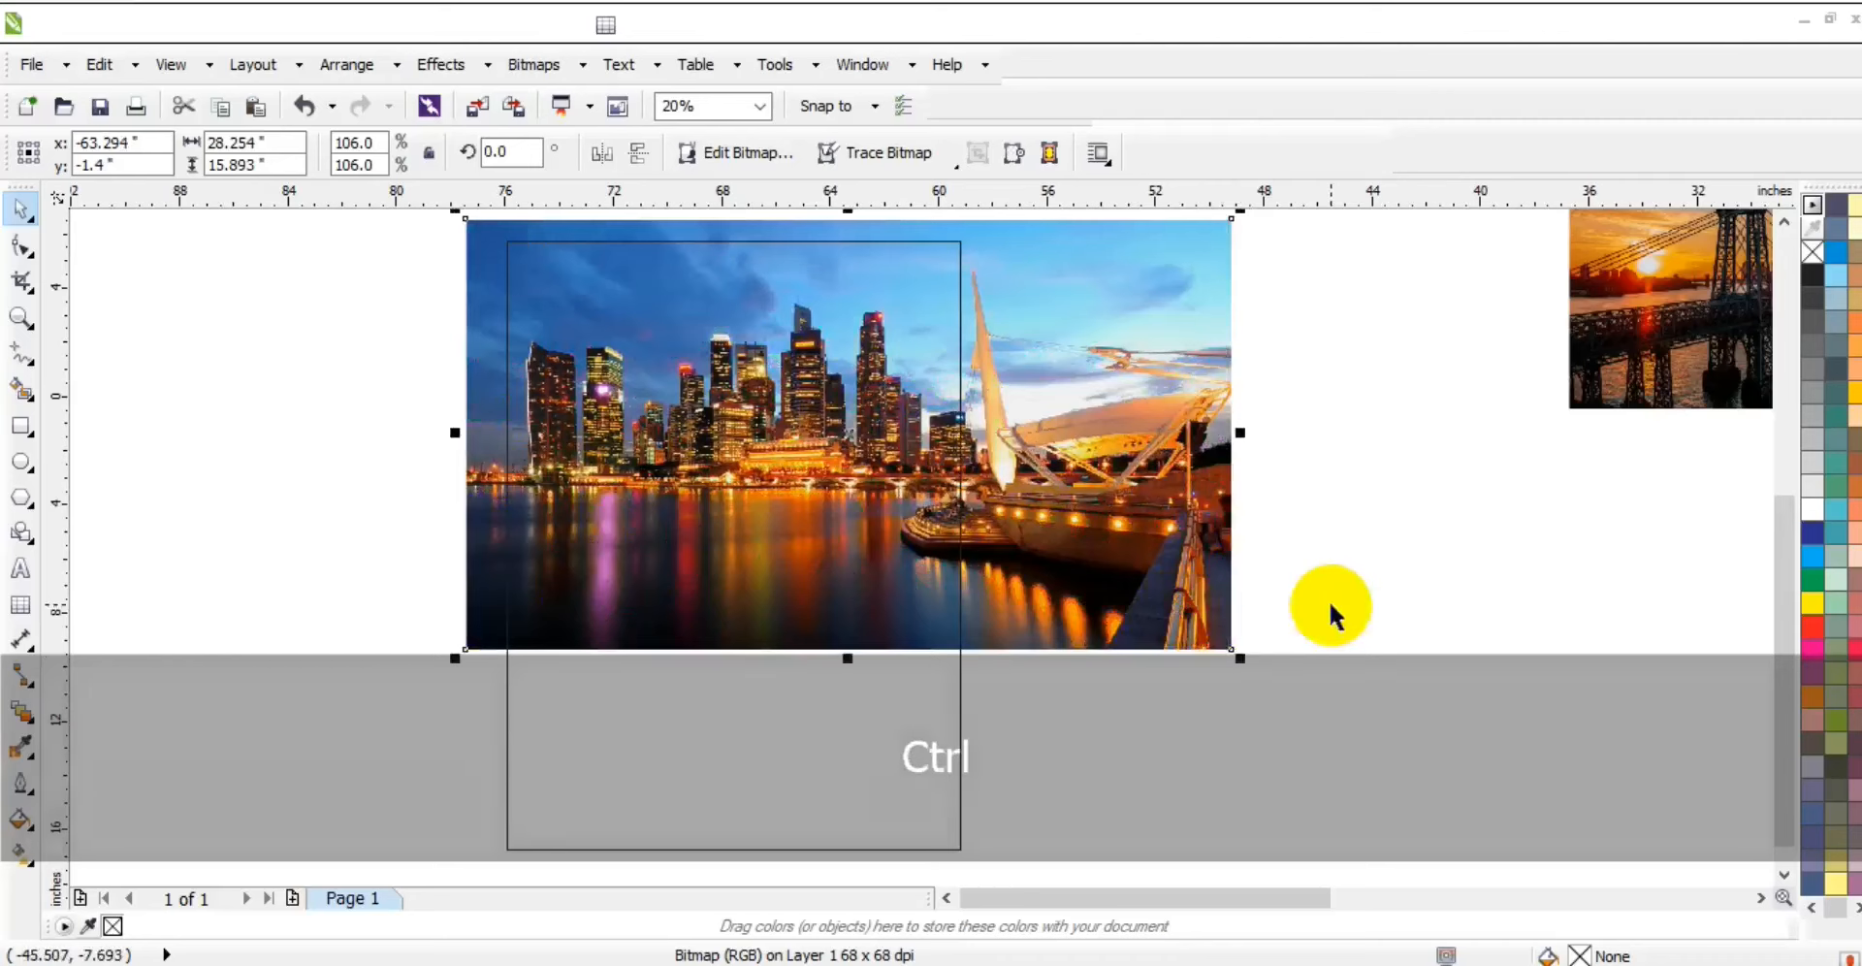
- Set the outline width of the tall rectangle over the city skyline photo to 4.0 pt
left_click(969, 716)
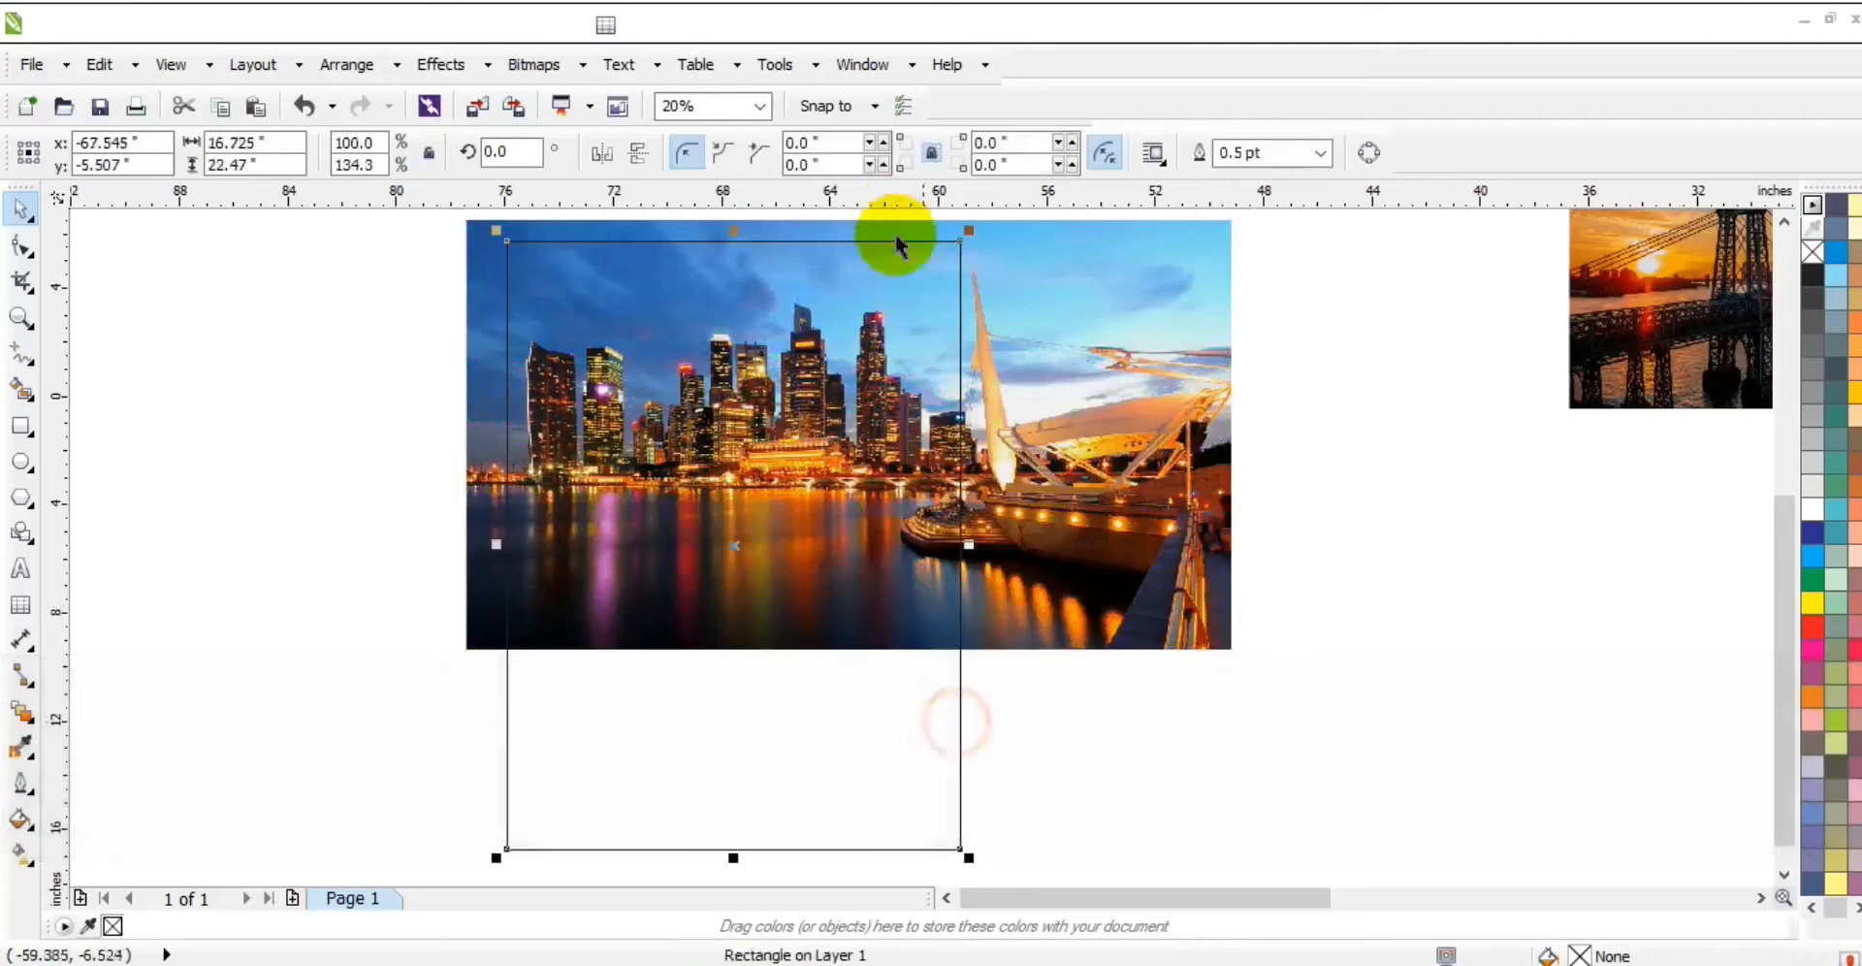
left_click(1323, 153)
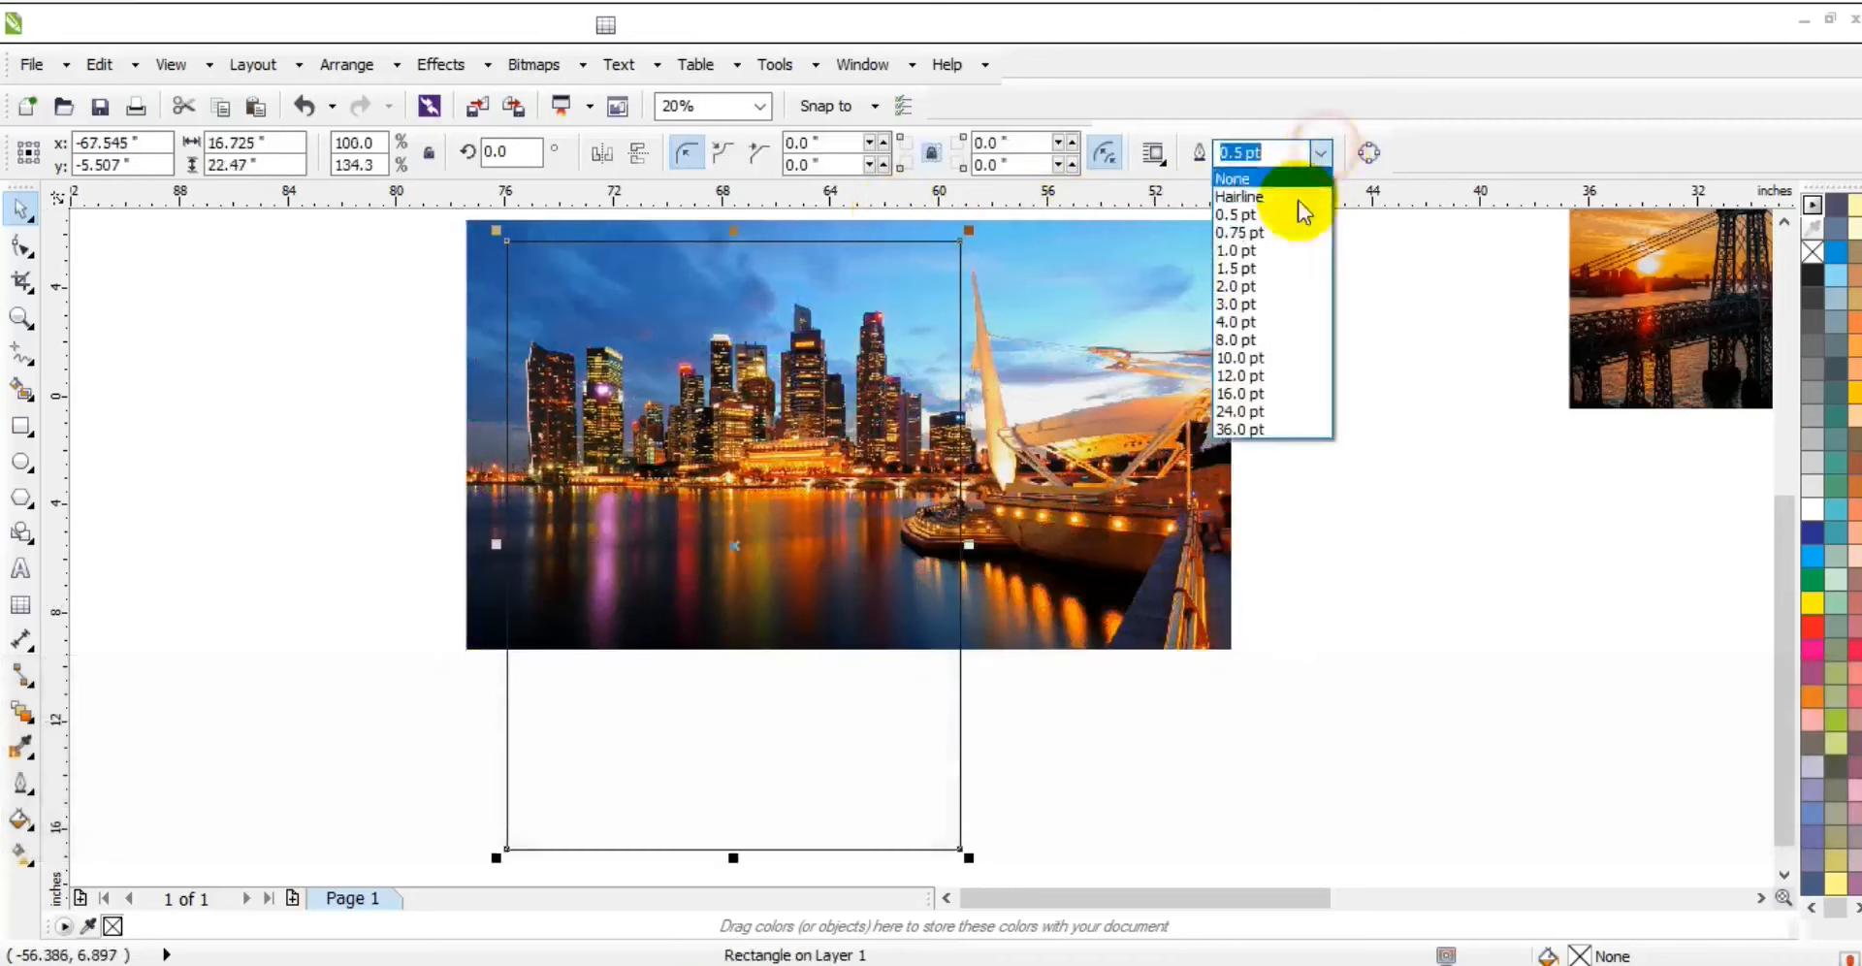
left_click(1236, 290)
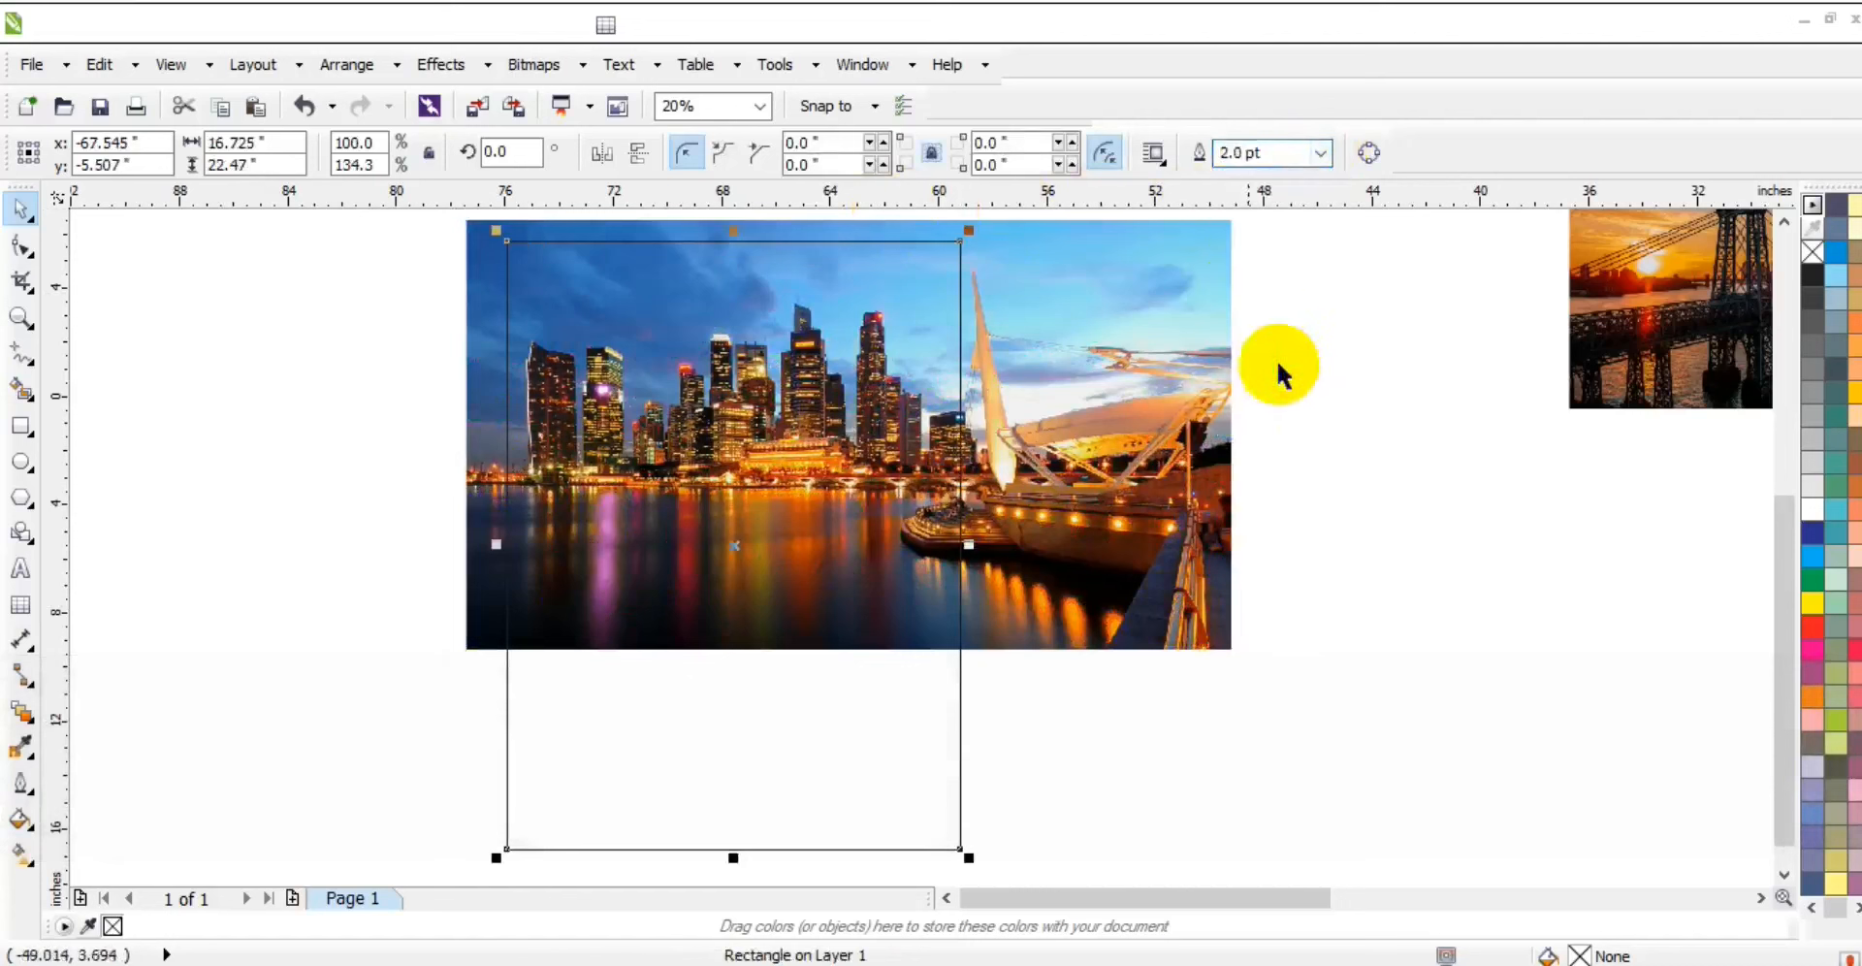
left_click(1323, 155)
left_click(1264, 317)
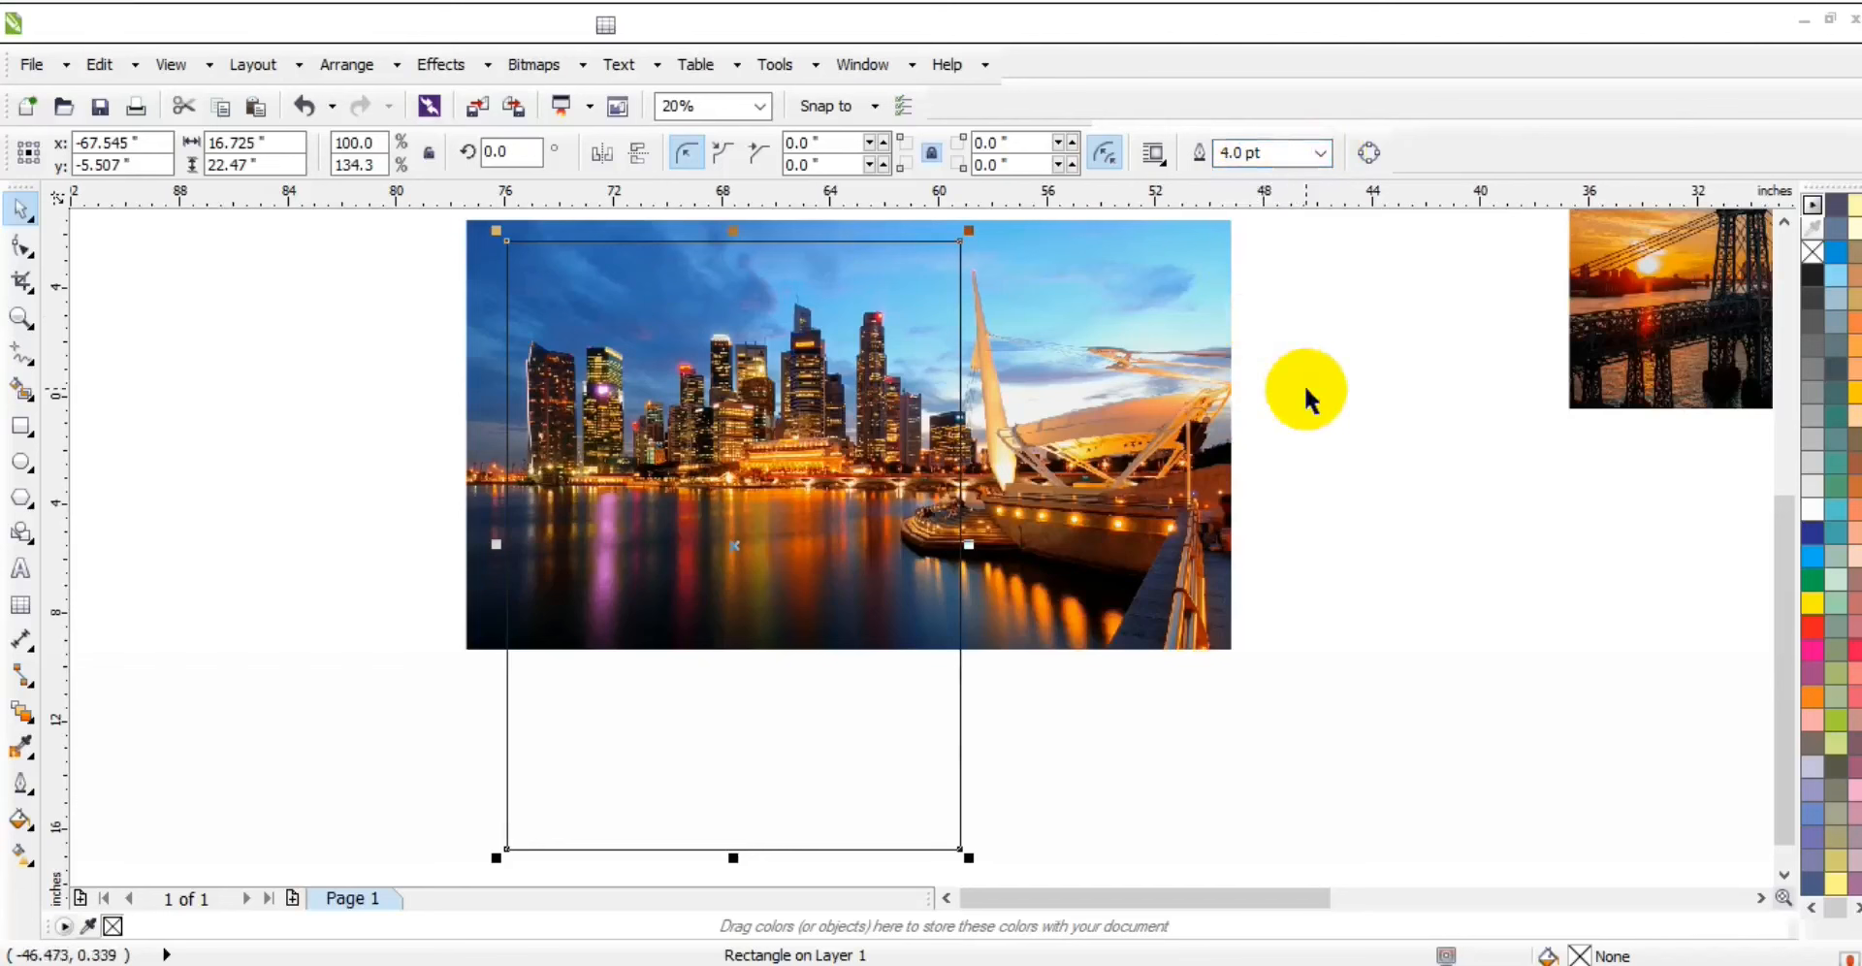
left_click(1258, 415)
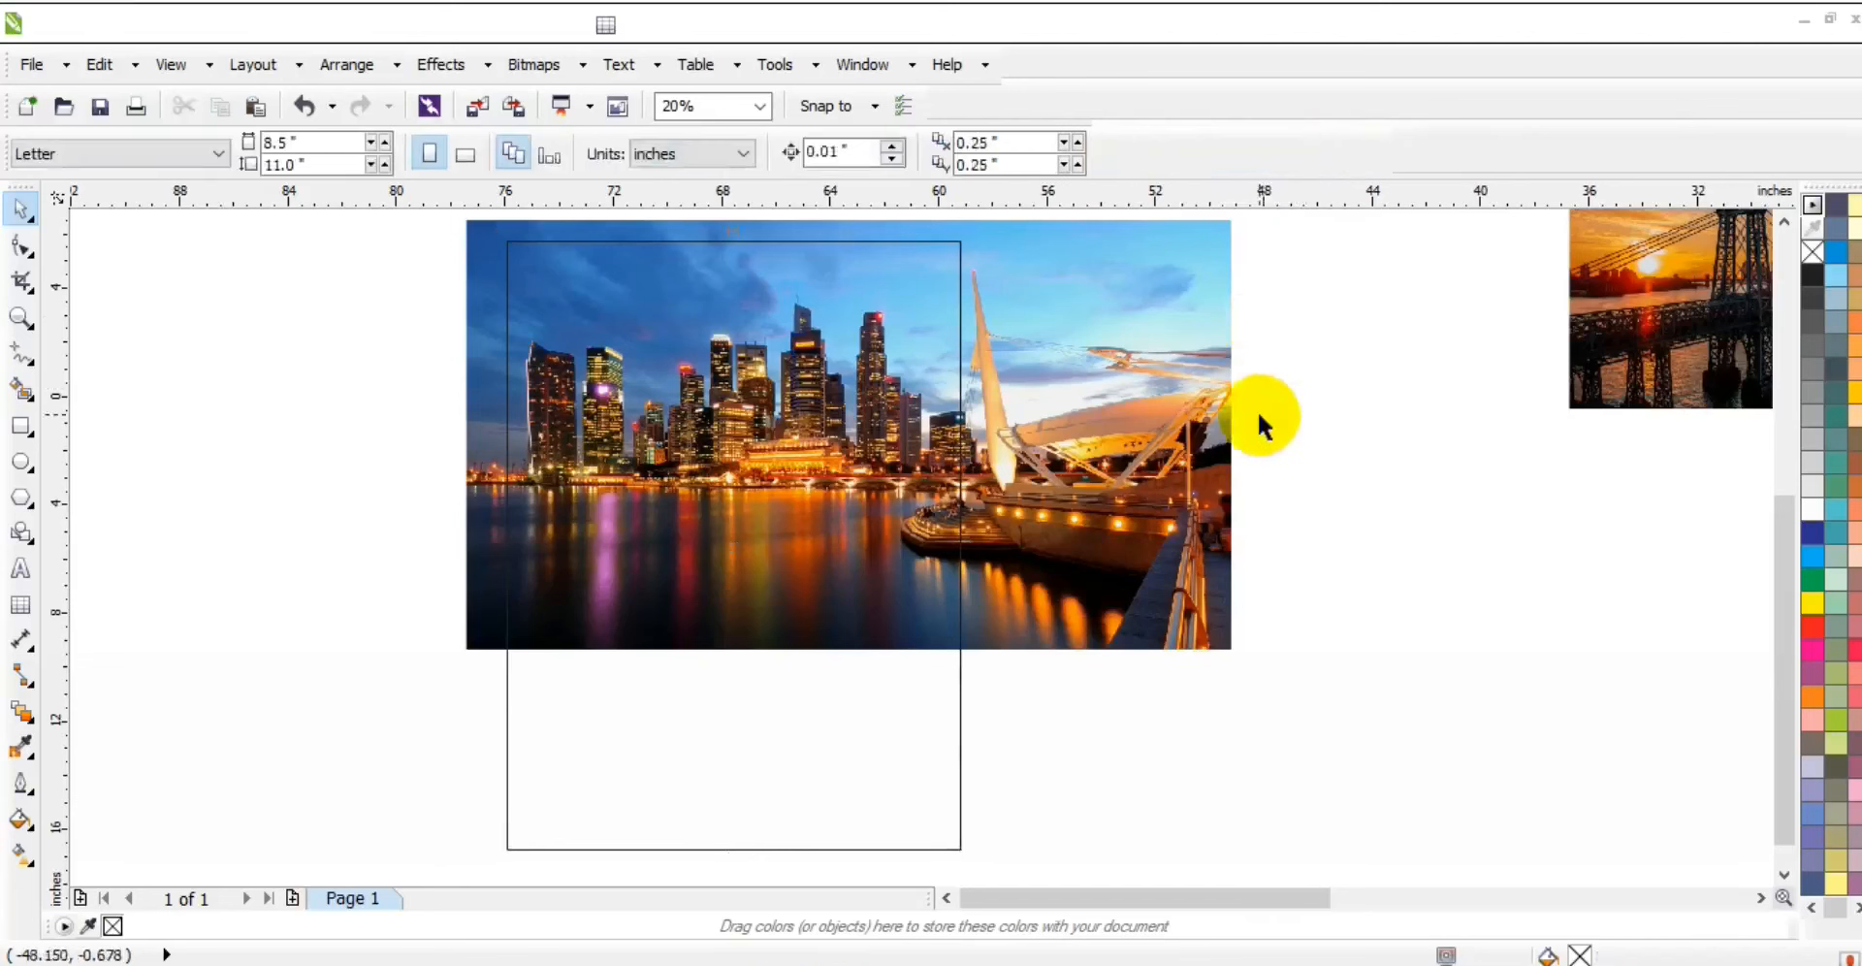
- Move the asphalt road photo from the page onto the rectangle's lower part and enlarge it to about 14.5 in wide
key("F3")
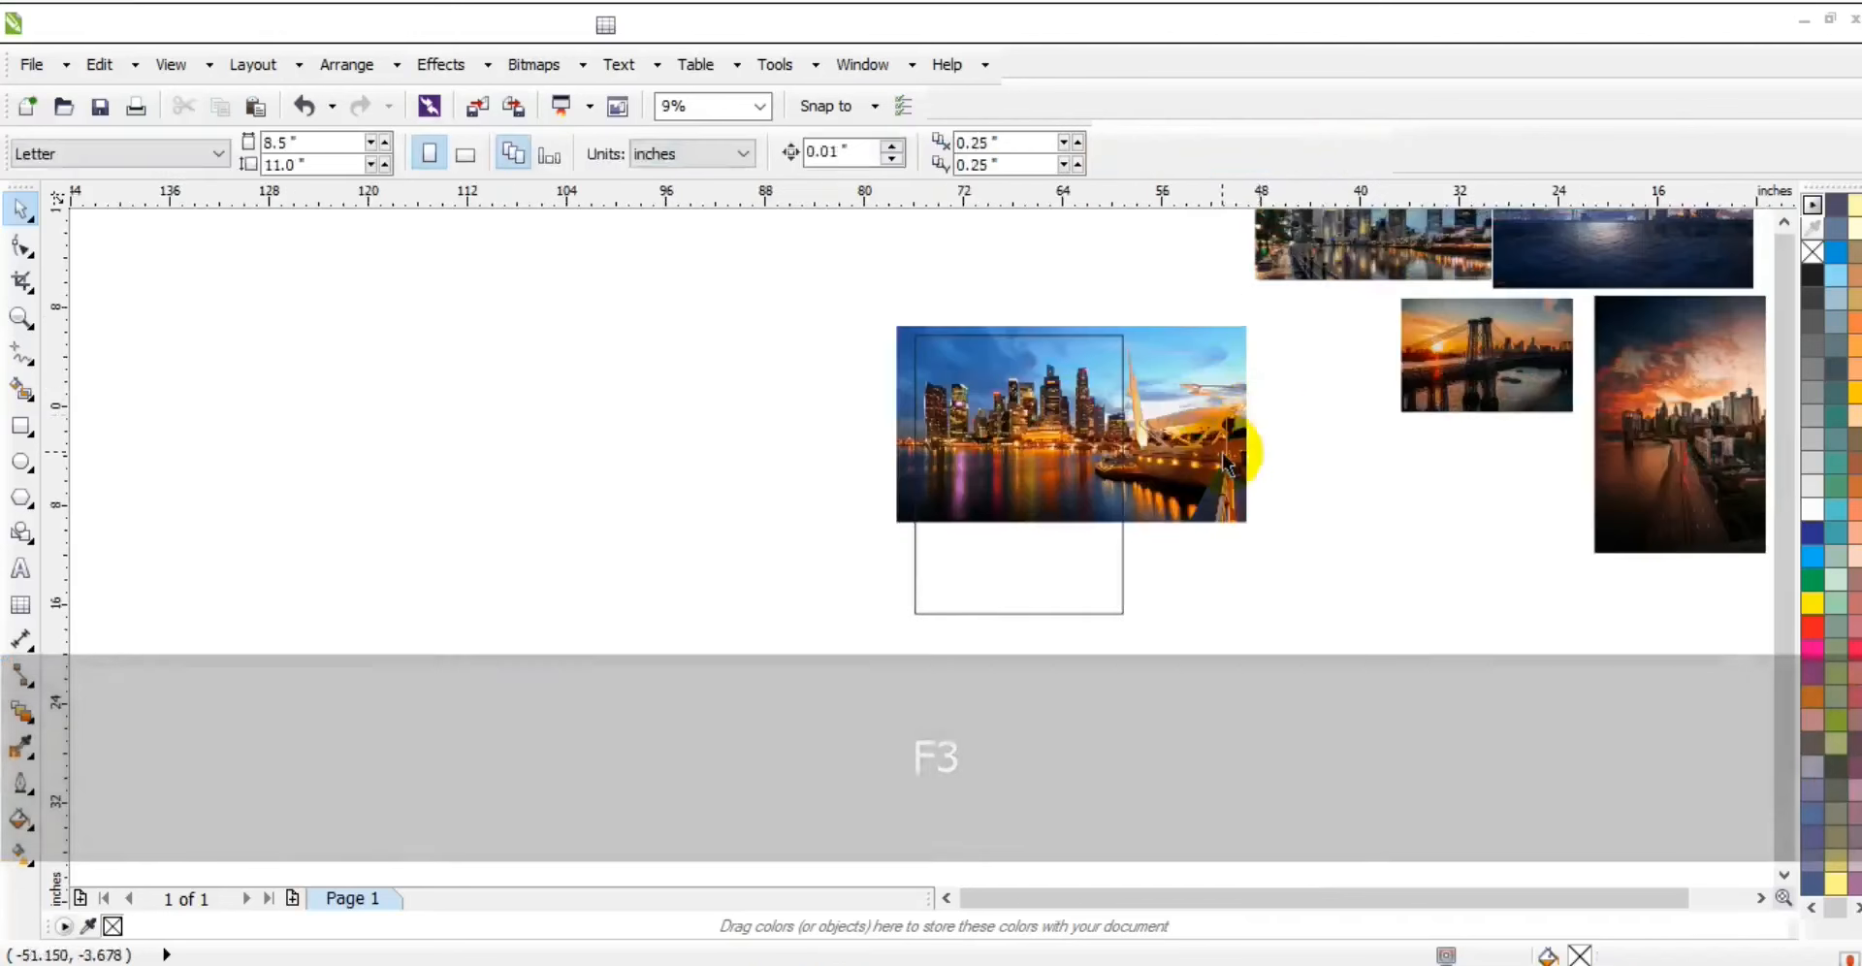
key("F4")
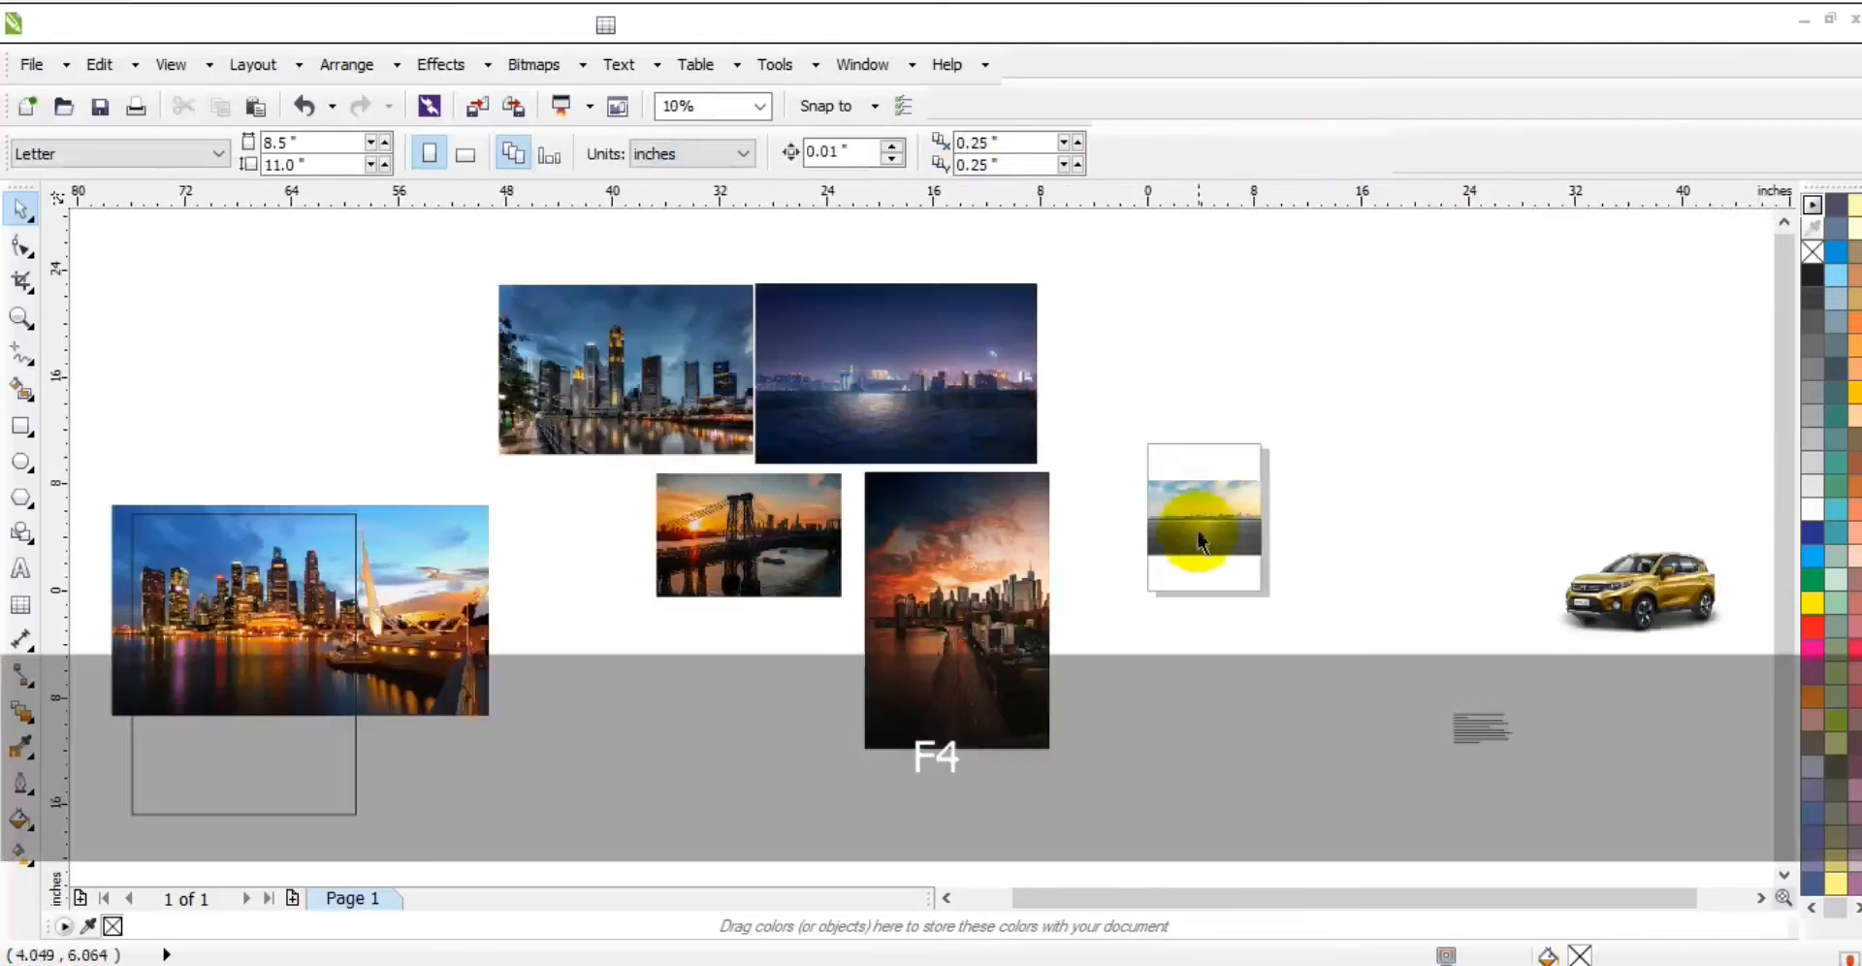
left_click_drag(1194, 506, 403, 831)
left_click(20, 317)
left_click_drag(255, 270, 1015, 631)
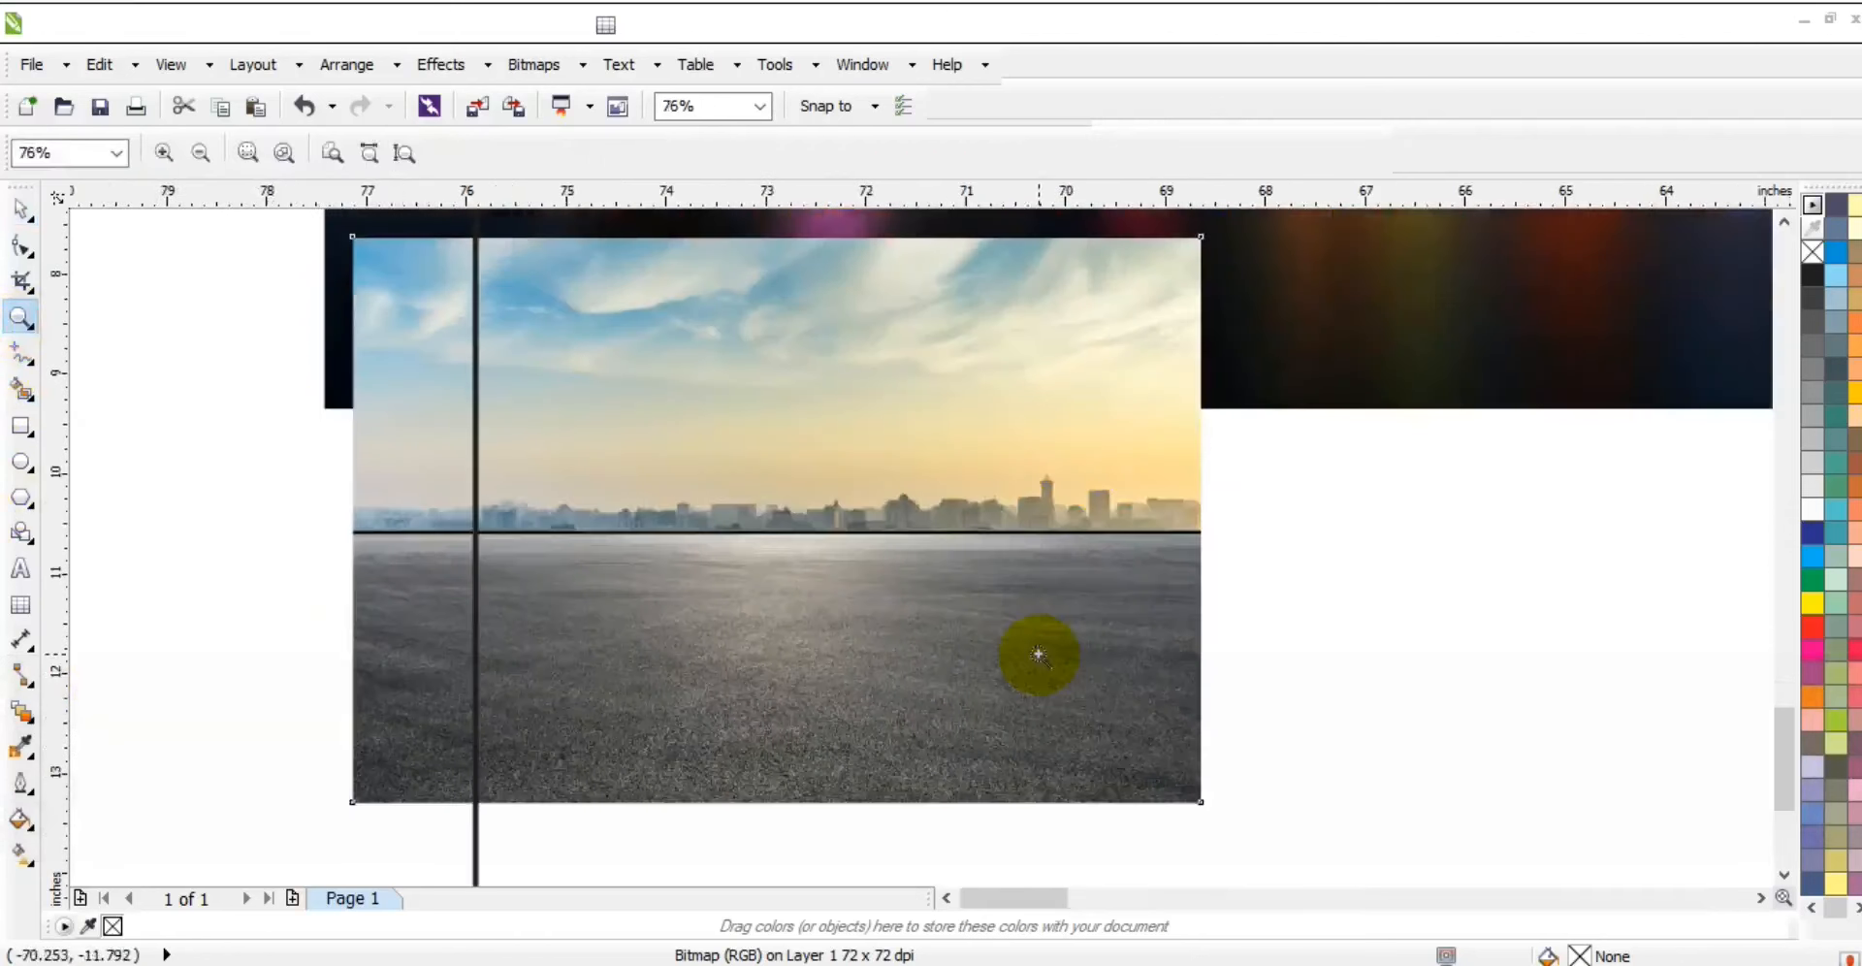
right_click(898, 540)
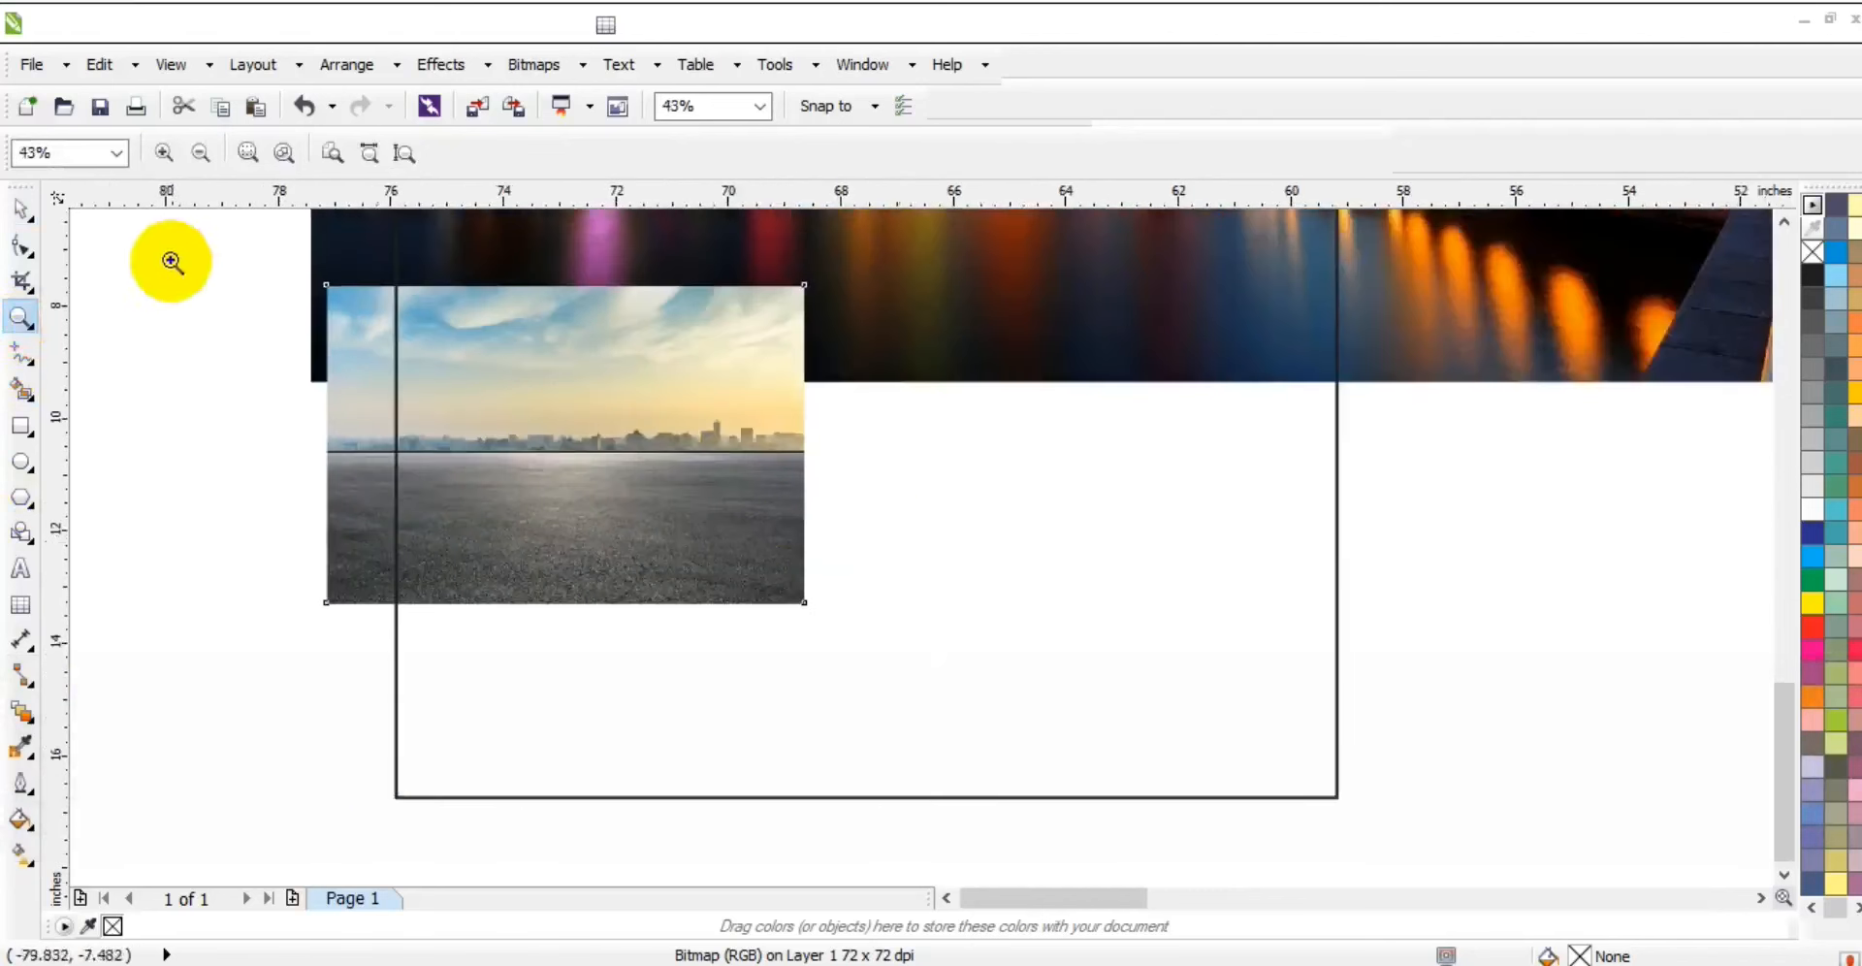
left_click(21, 208)
left_click_drag(812, 611, 1153, 838)
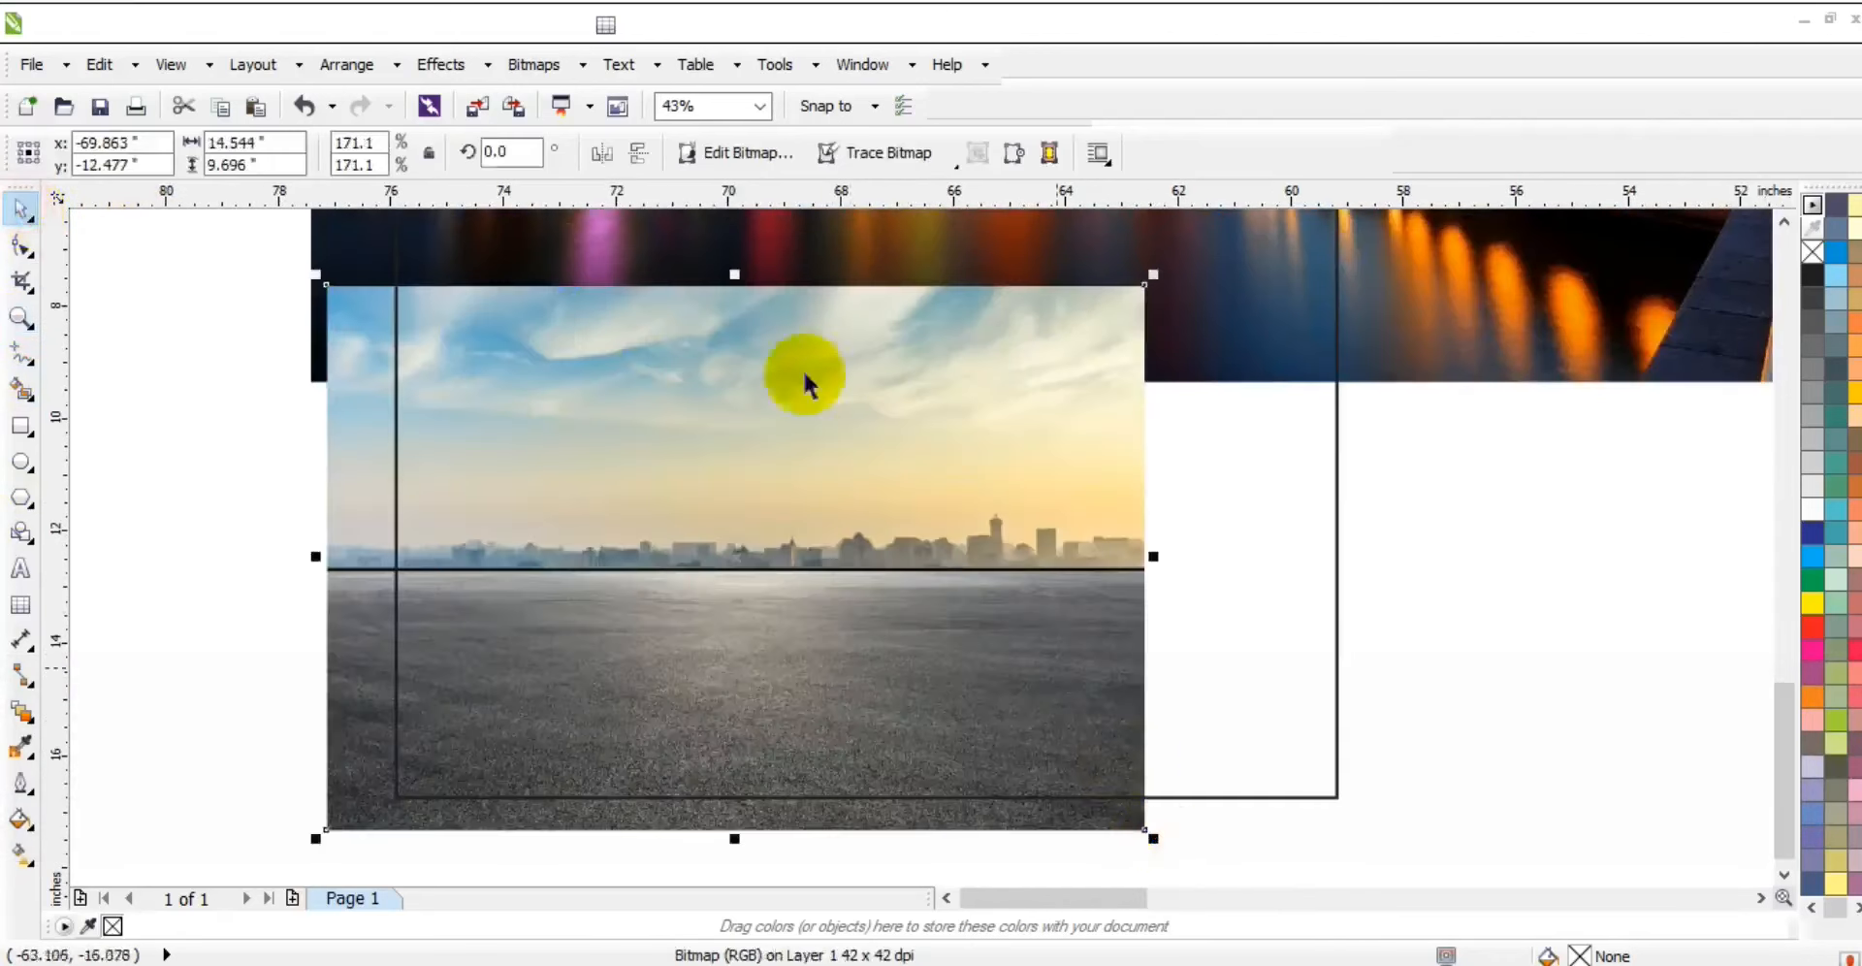
- Adjust the road photo's brightness to -10 and contrast to 41, keeping intensity at 0
left_click(474, 66)
mouse_move(519, 105)
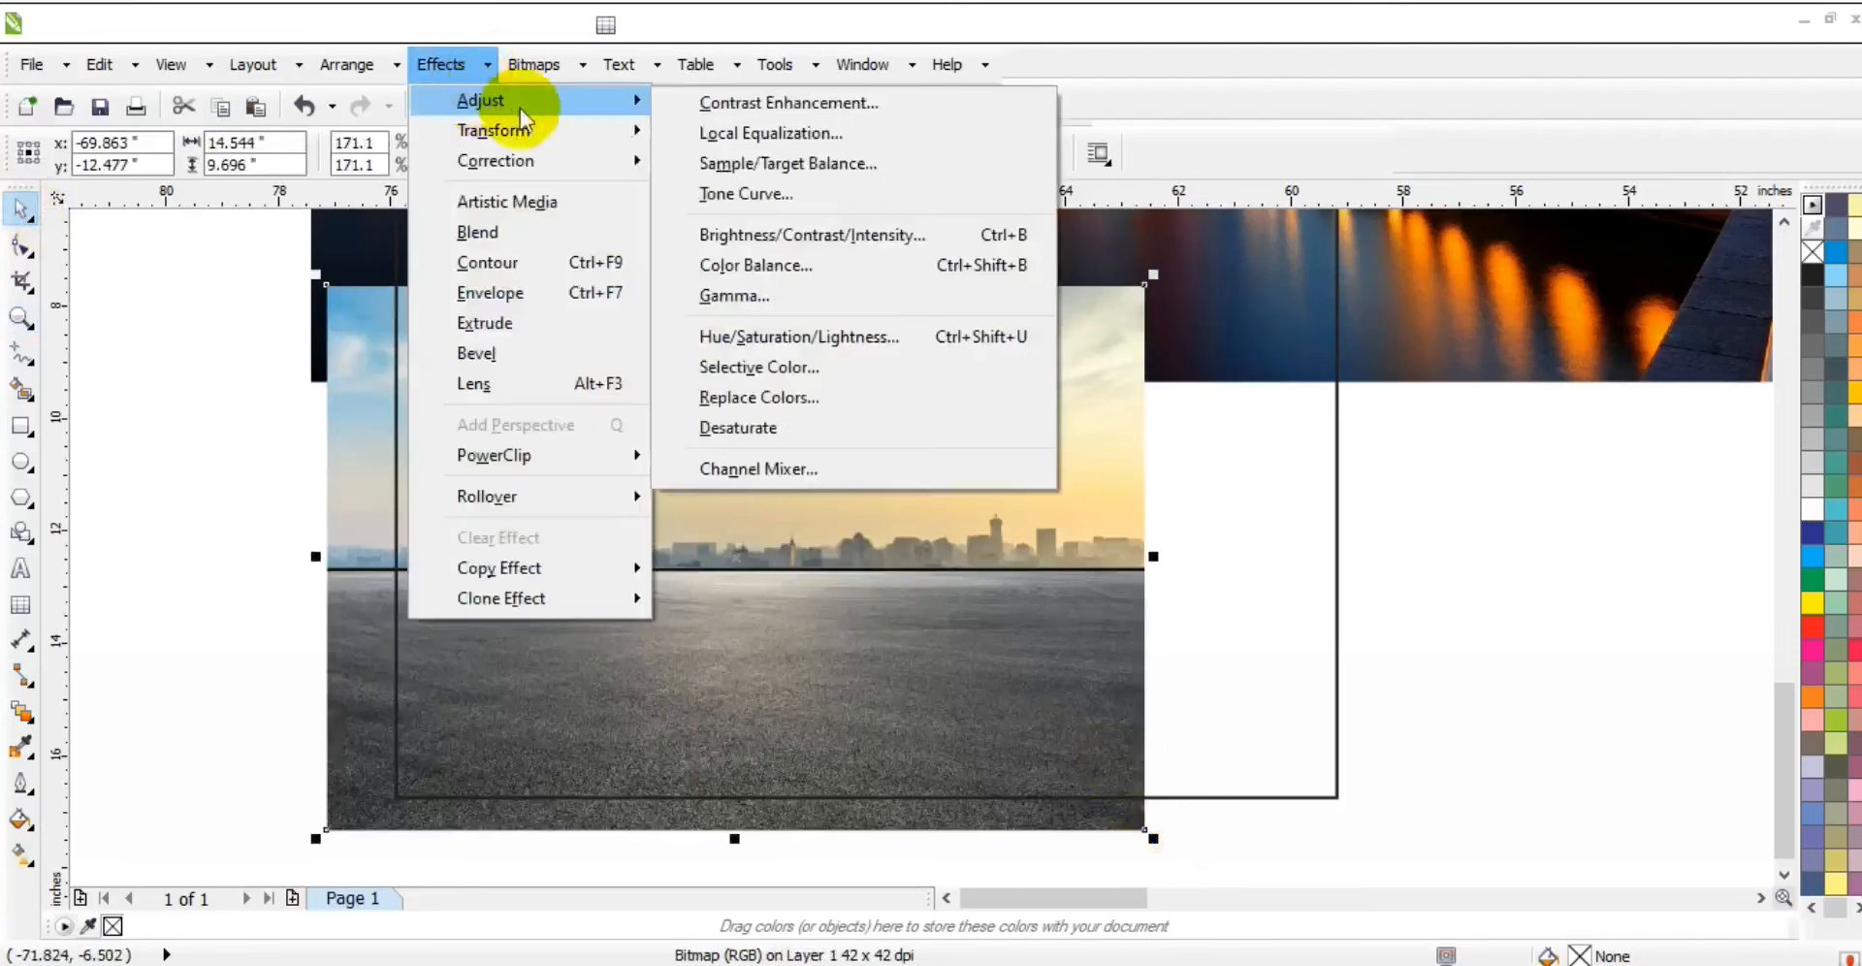
left_click(752, 241)
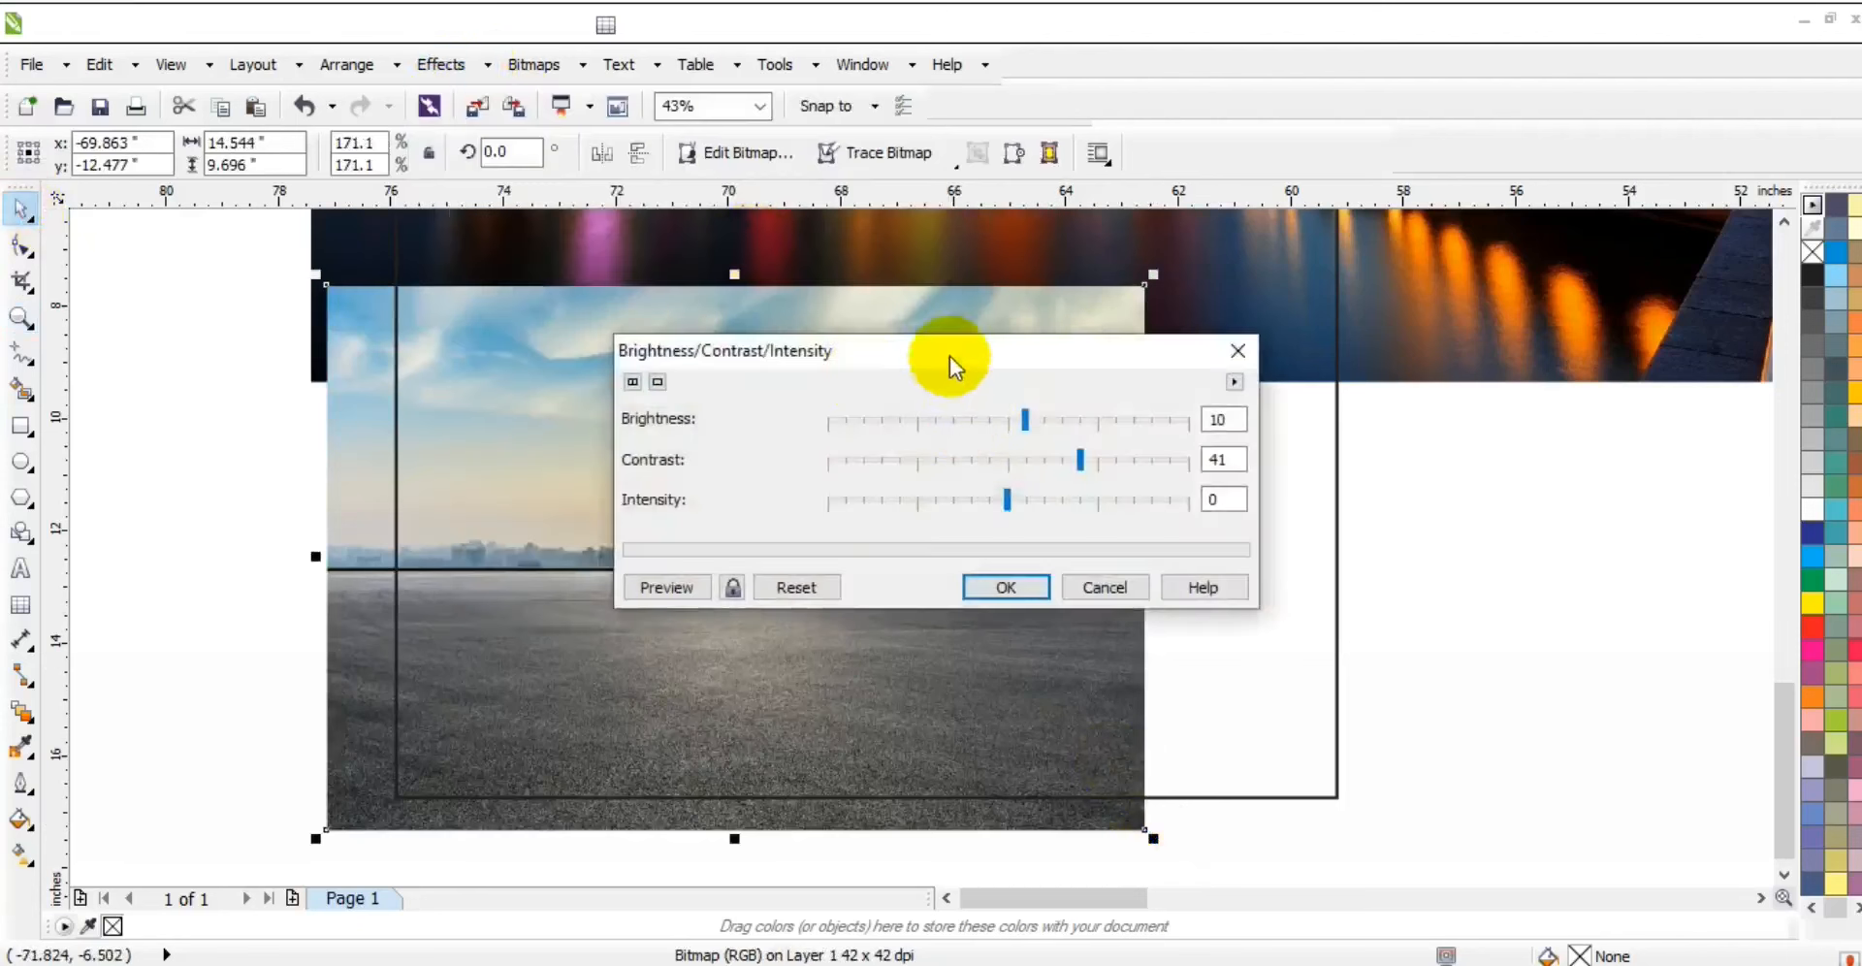
left_click_drag(950, 359, 1329, 348)
left_click(1112, 577)
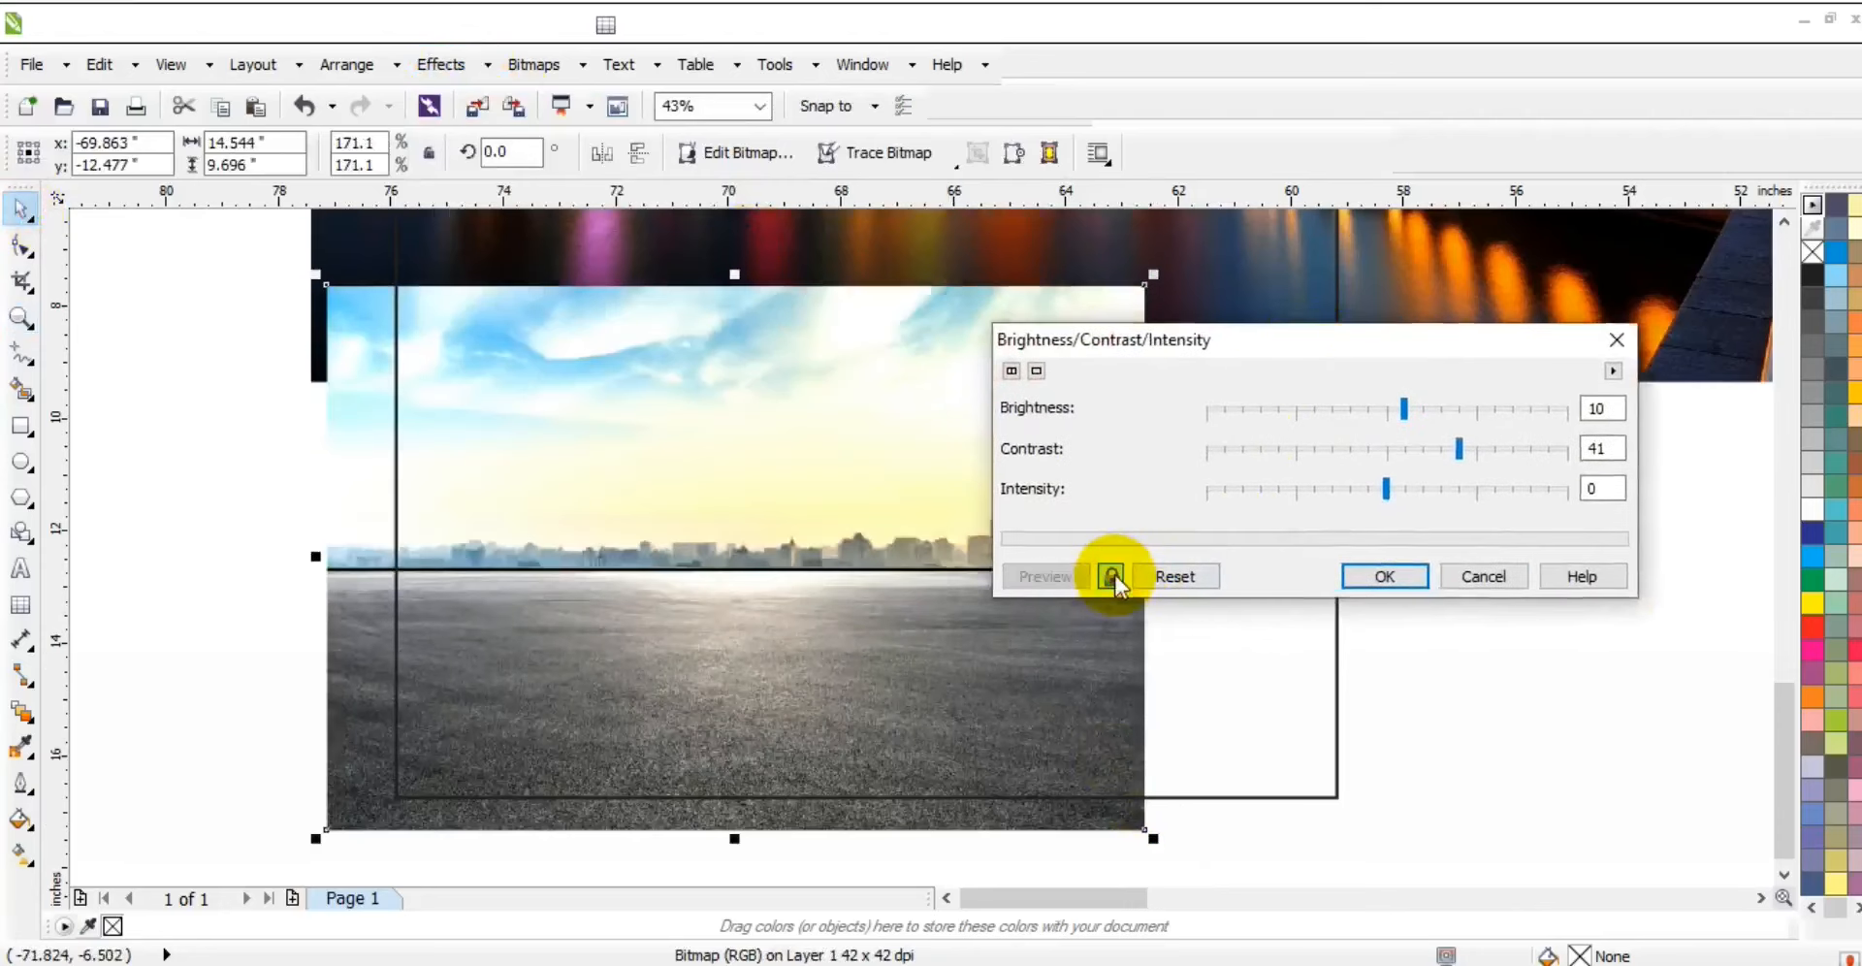
left_click_drag(1403, 409, 1358, 411)
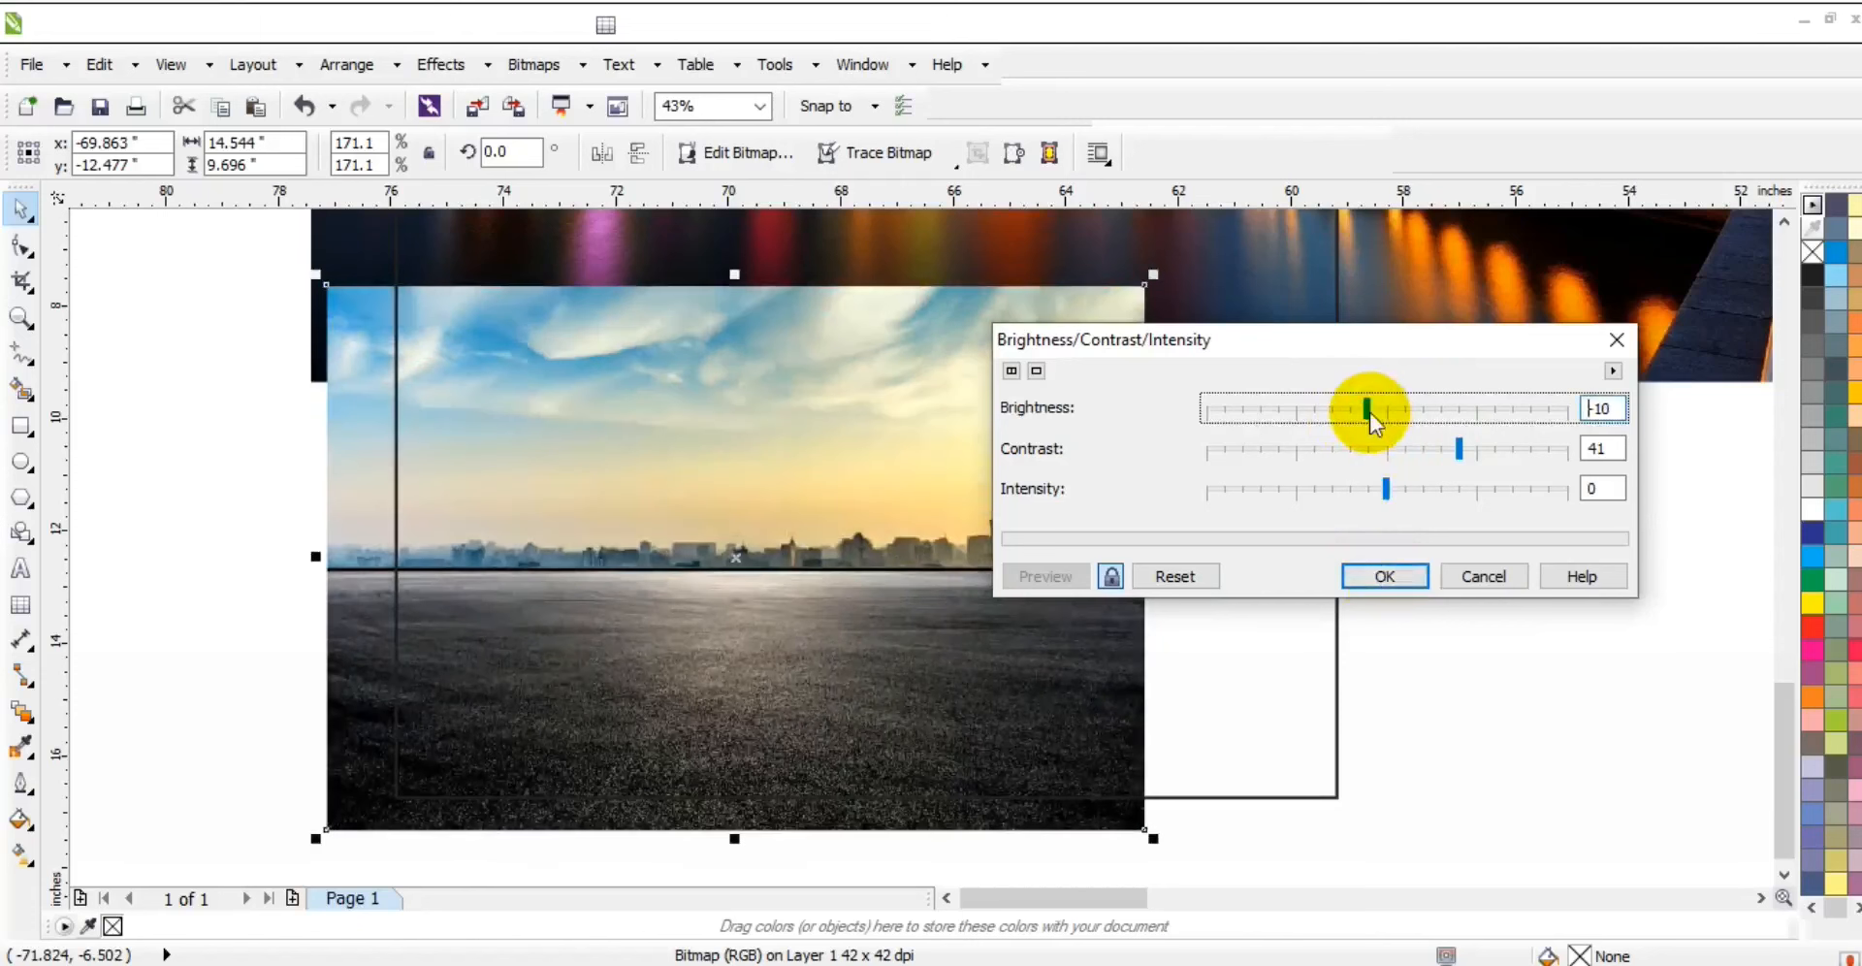
left_click(1384, 576)
- Enlarge the road photo proportionally to about 18.9 in wide so it spans the rectangle's full width
key("F3")
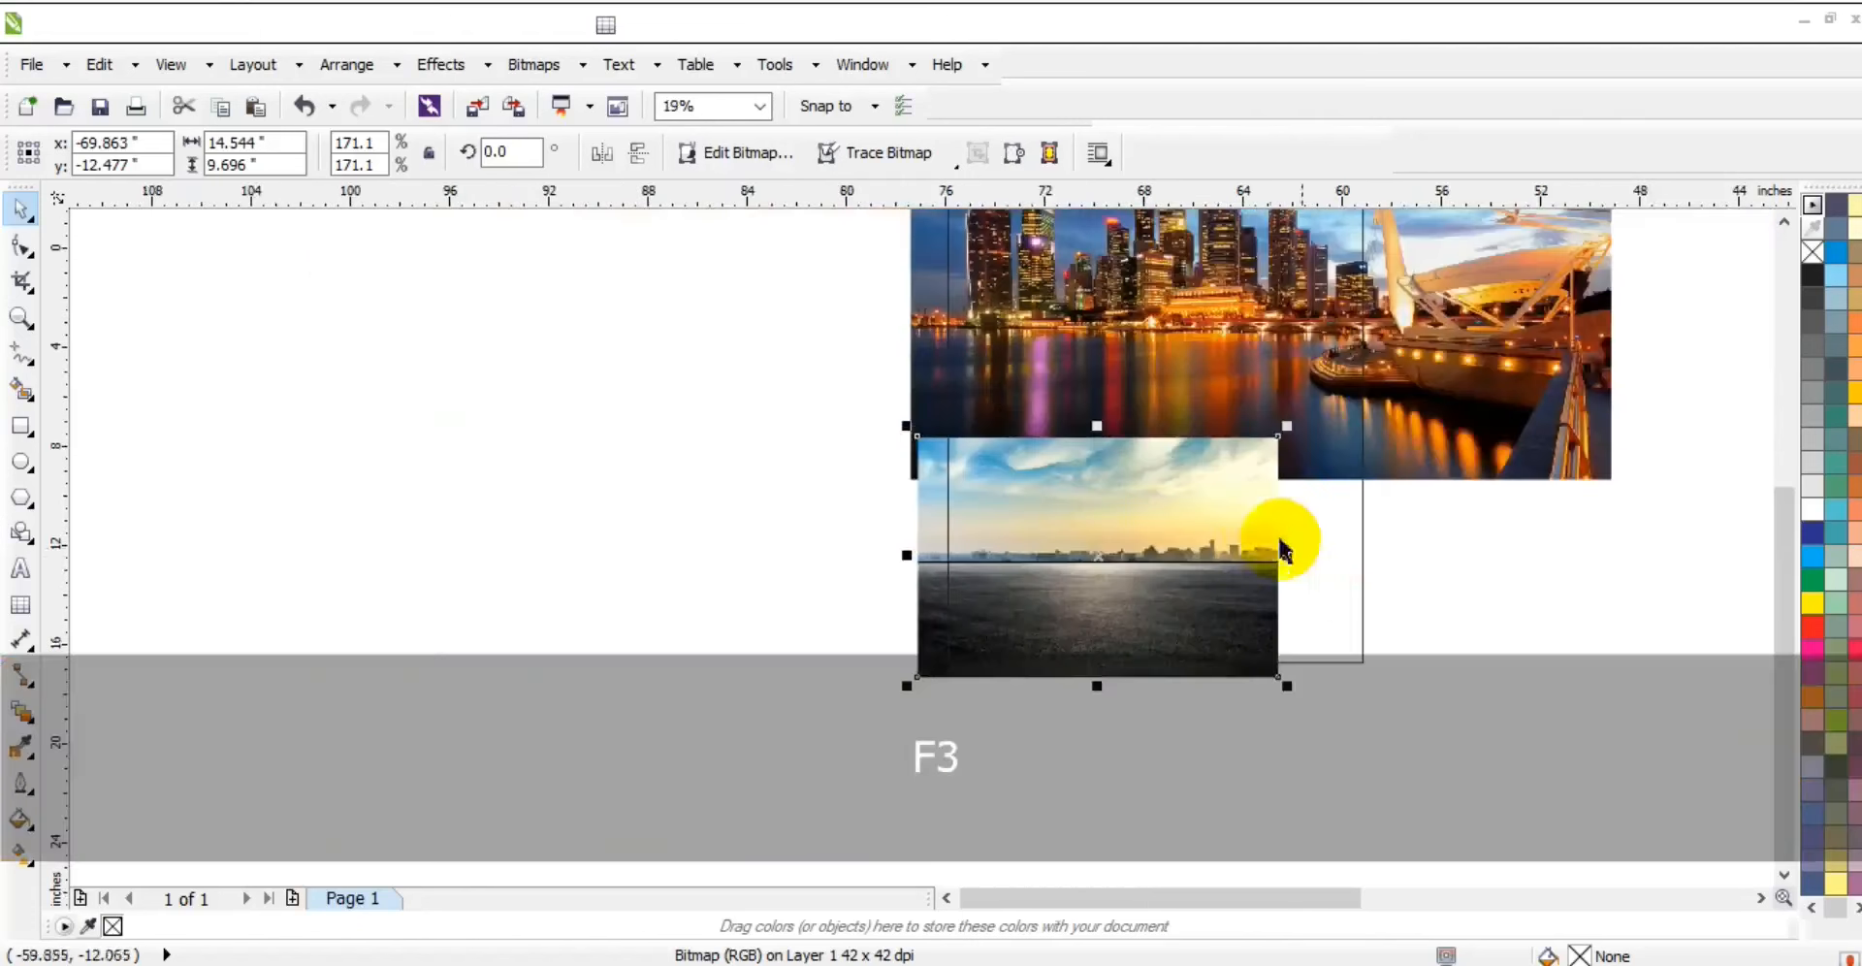
left_click_drag(1288, 428, 1398, 342)
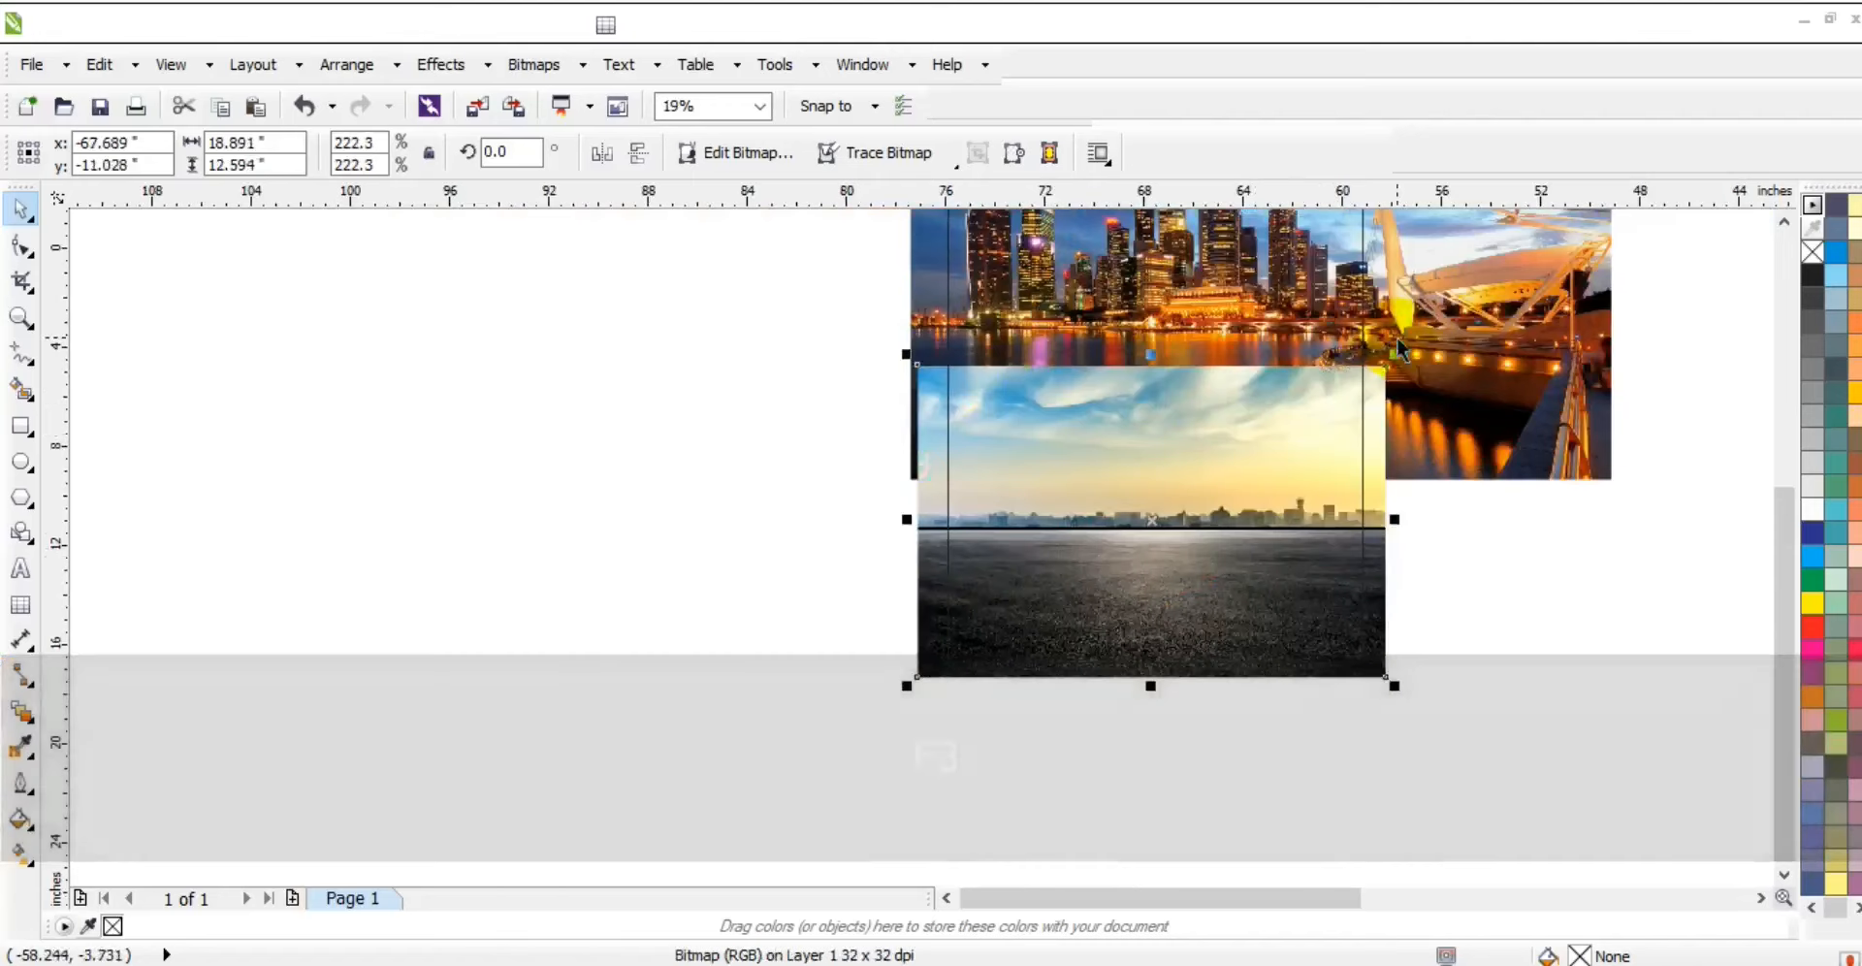
left_click(904, 354)
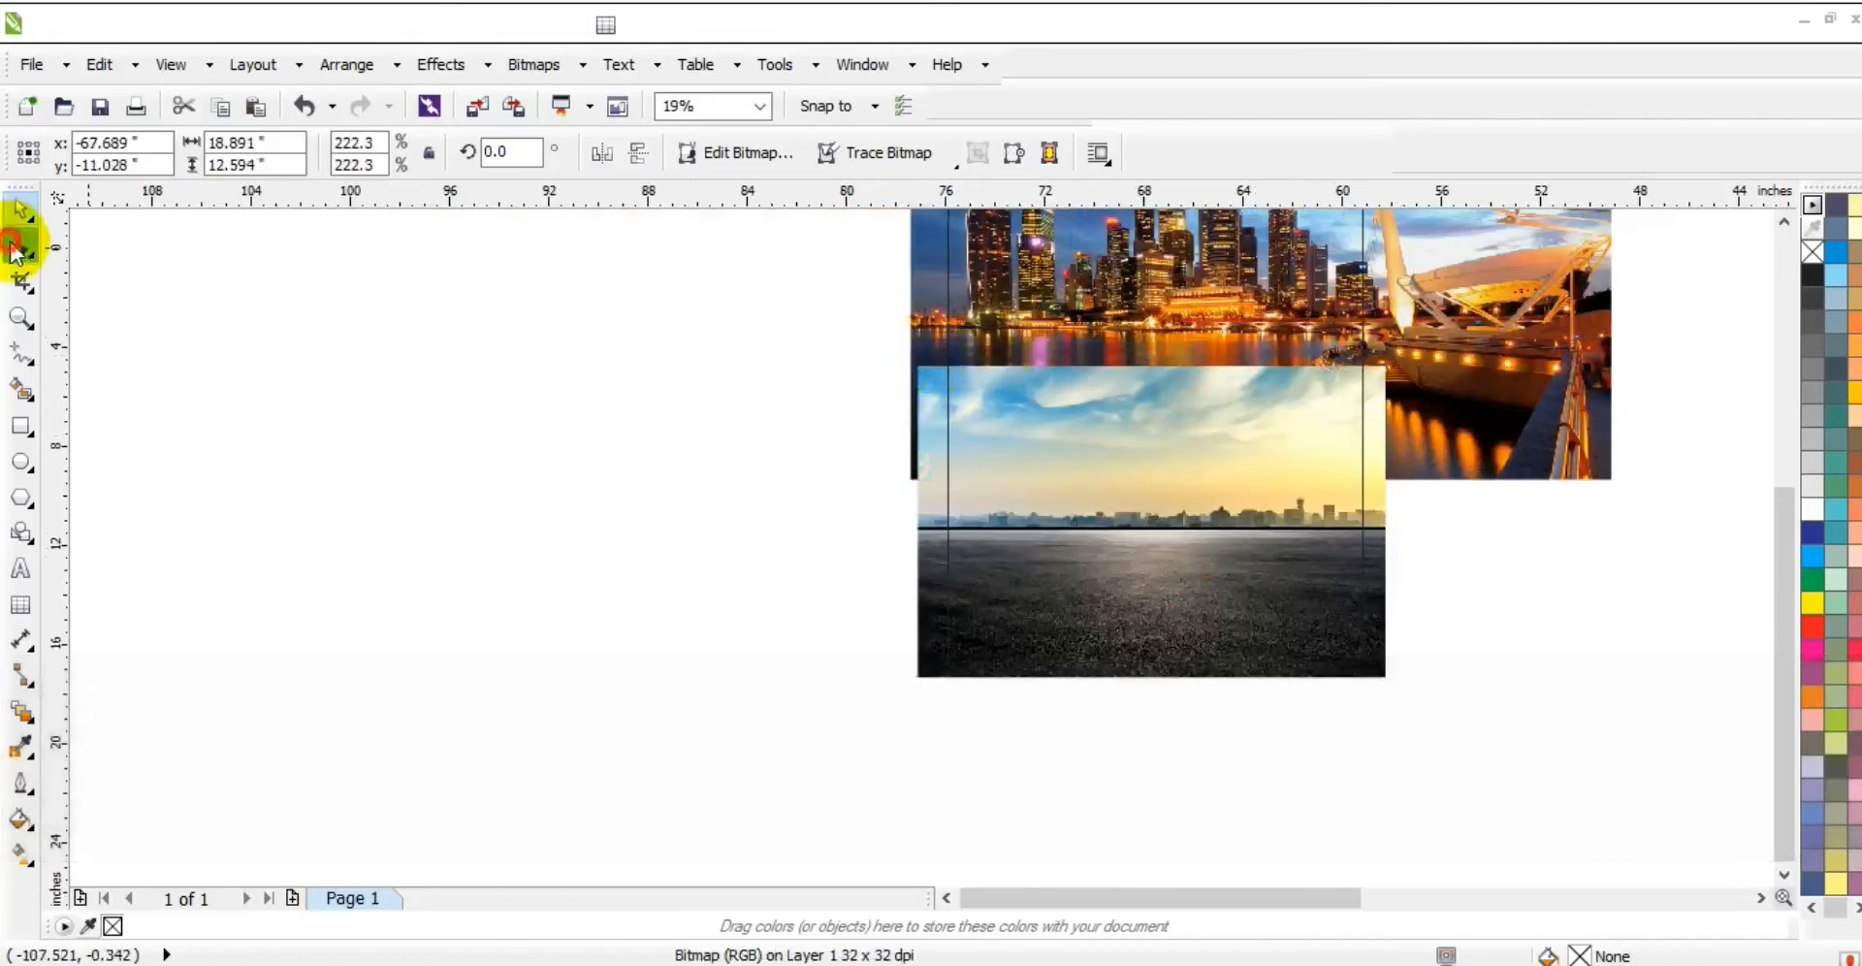
- Crop the sky and distant skyline off the road photo by lowering its upper nodes to the horizon line
left_click(22, 245)
left_click_drag(789, 334, 1440, 427)
left_click_drag(1384, 367, 1387, 531)
left_click(21, 208)
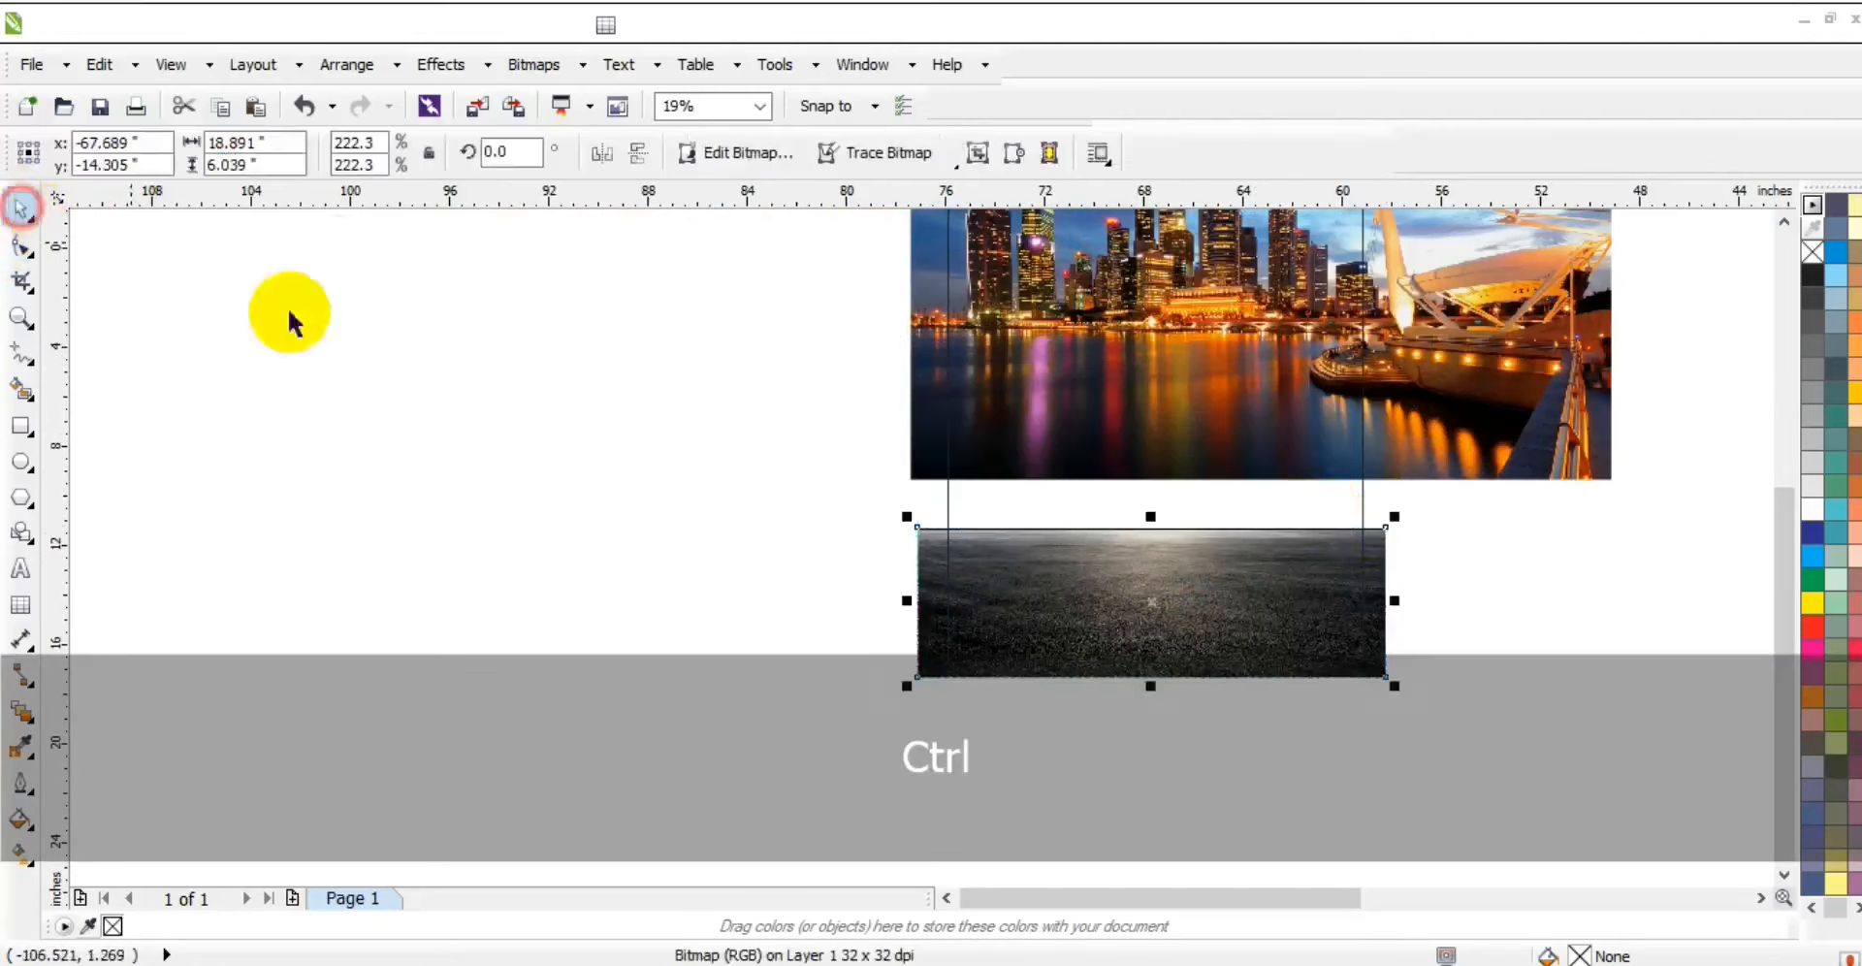
- Move the cropped asphalt straight up over the city photo's water to the shoreline and enlarge it to about 19.6 in wide
left_click_drag(1196, 629, 1182, 545)
key("ctrl+z")
left_click_drag(1381, 655, 1372, 465)
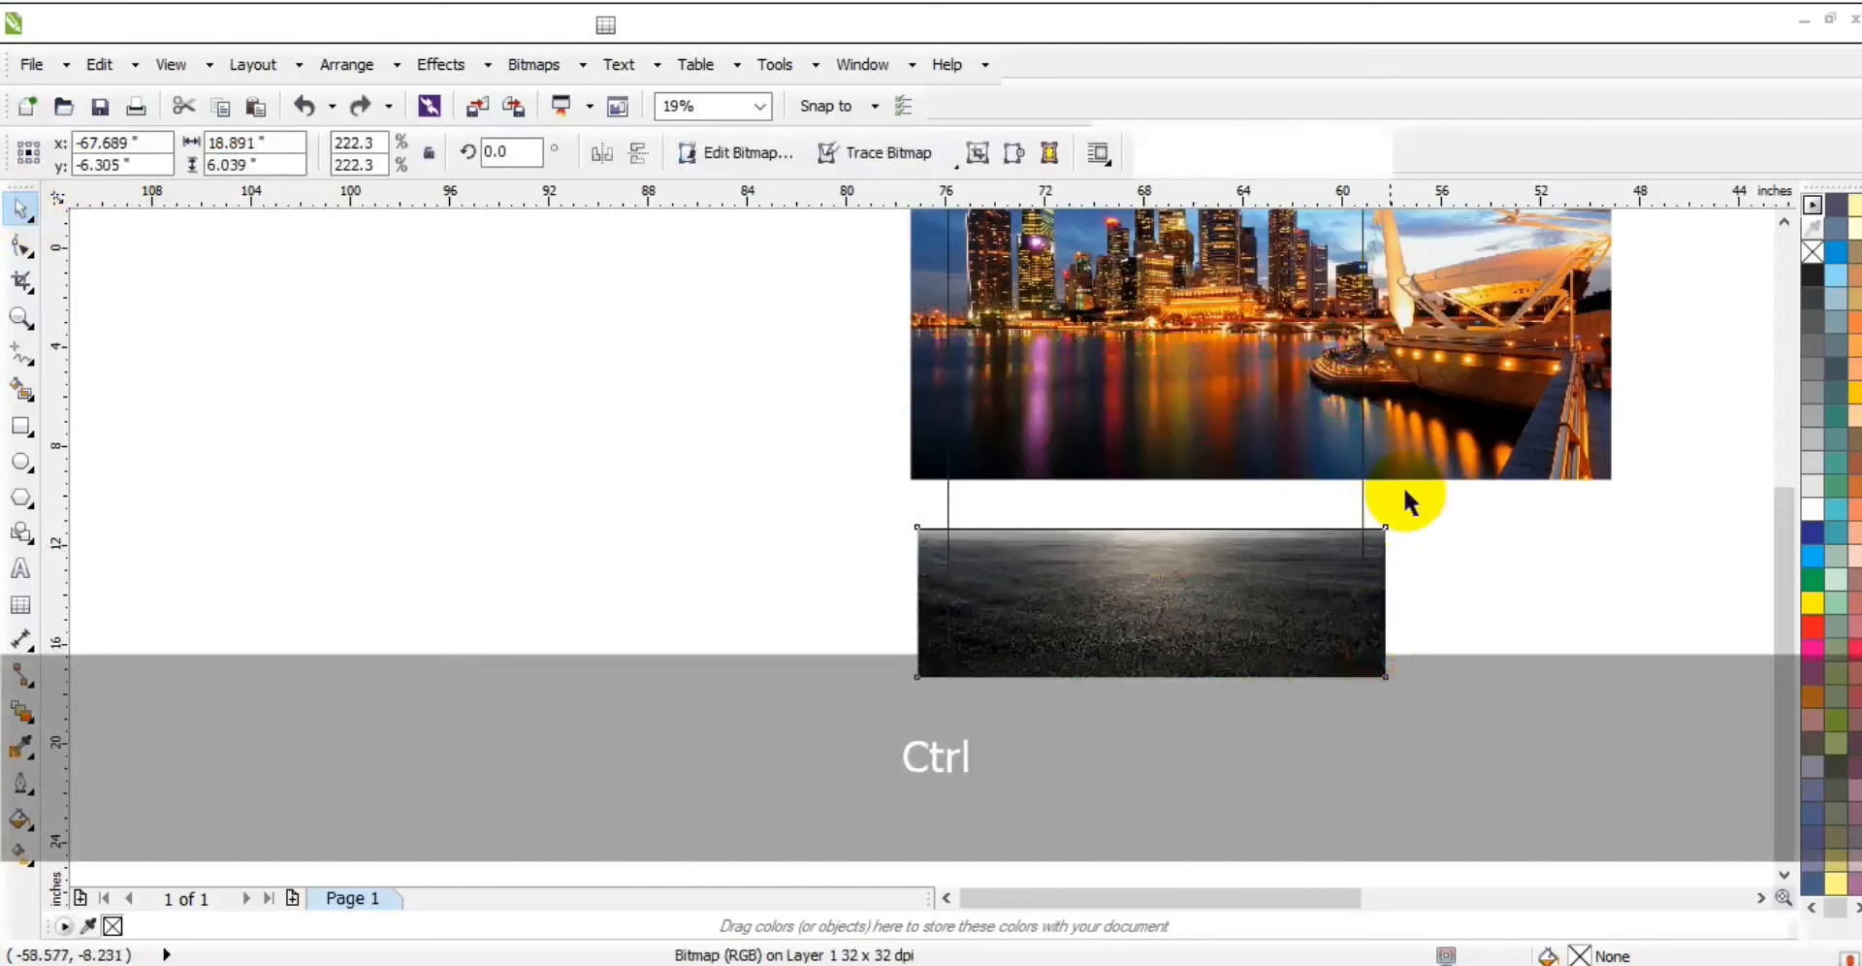
left_click_drag(1400, 489, 1404, 490)
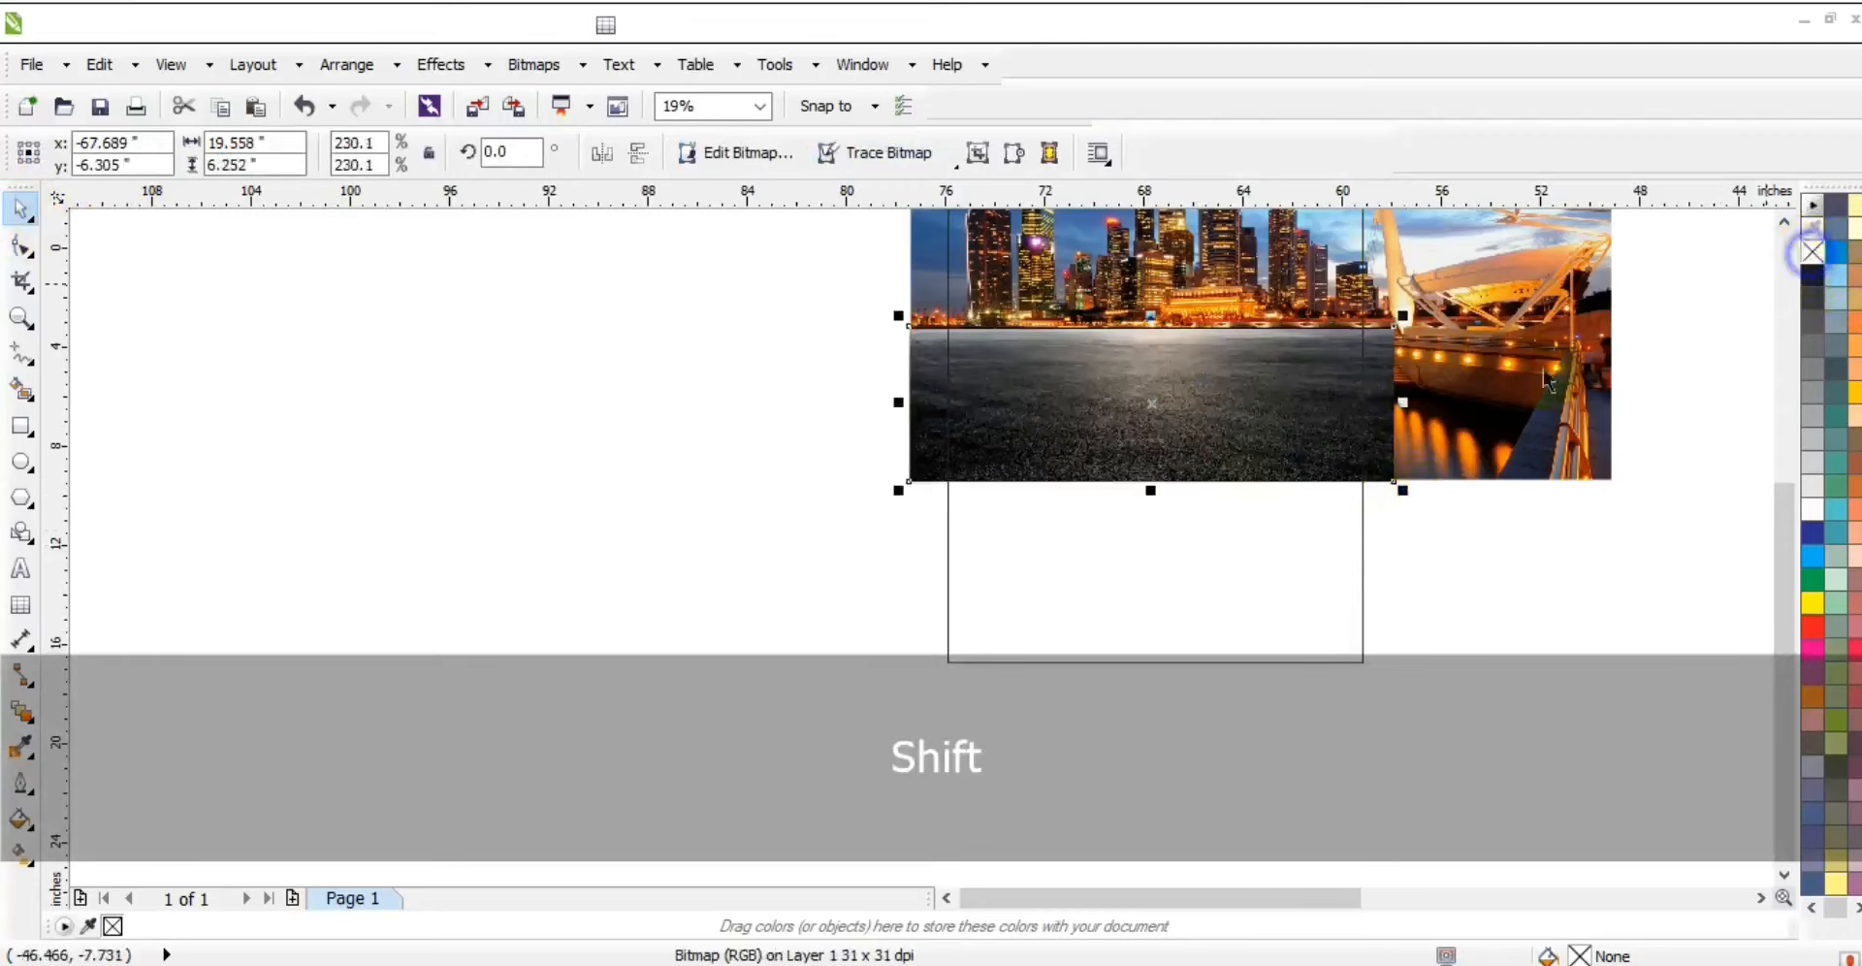
- Center the asphalt horizontally on the tall rectangle
left_click(1224, 592, "shift")
key("c")
key("shift+F2")
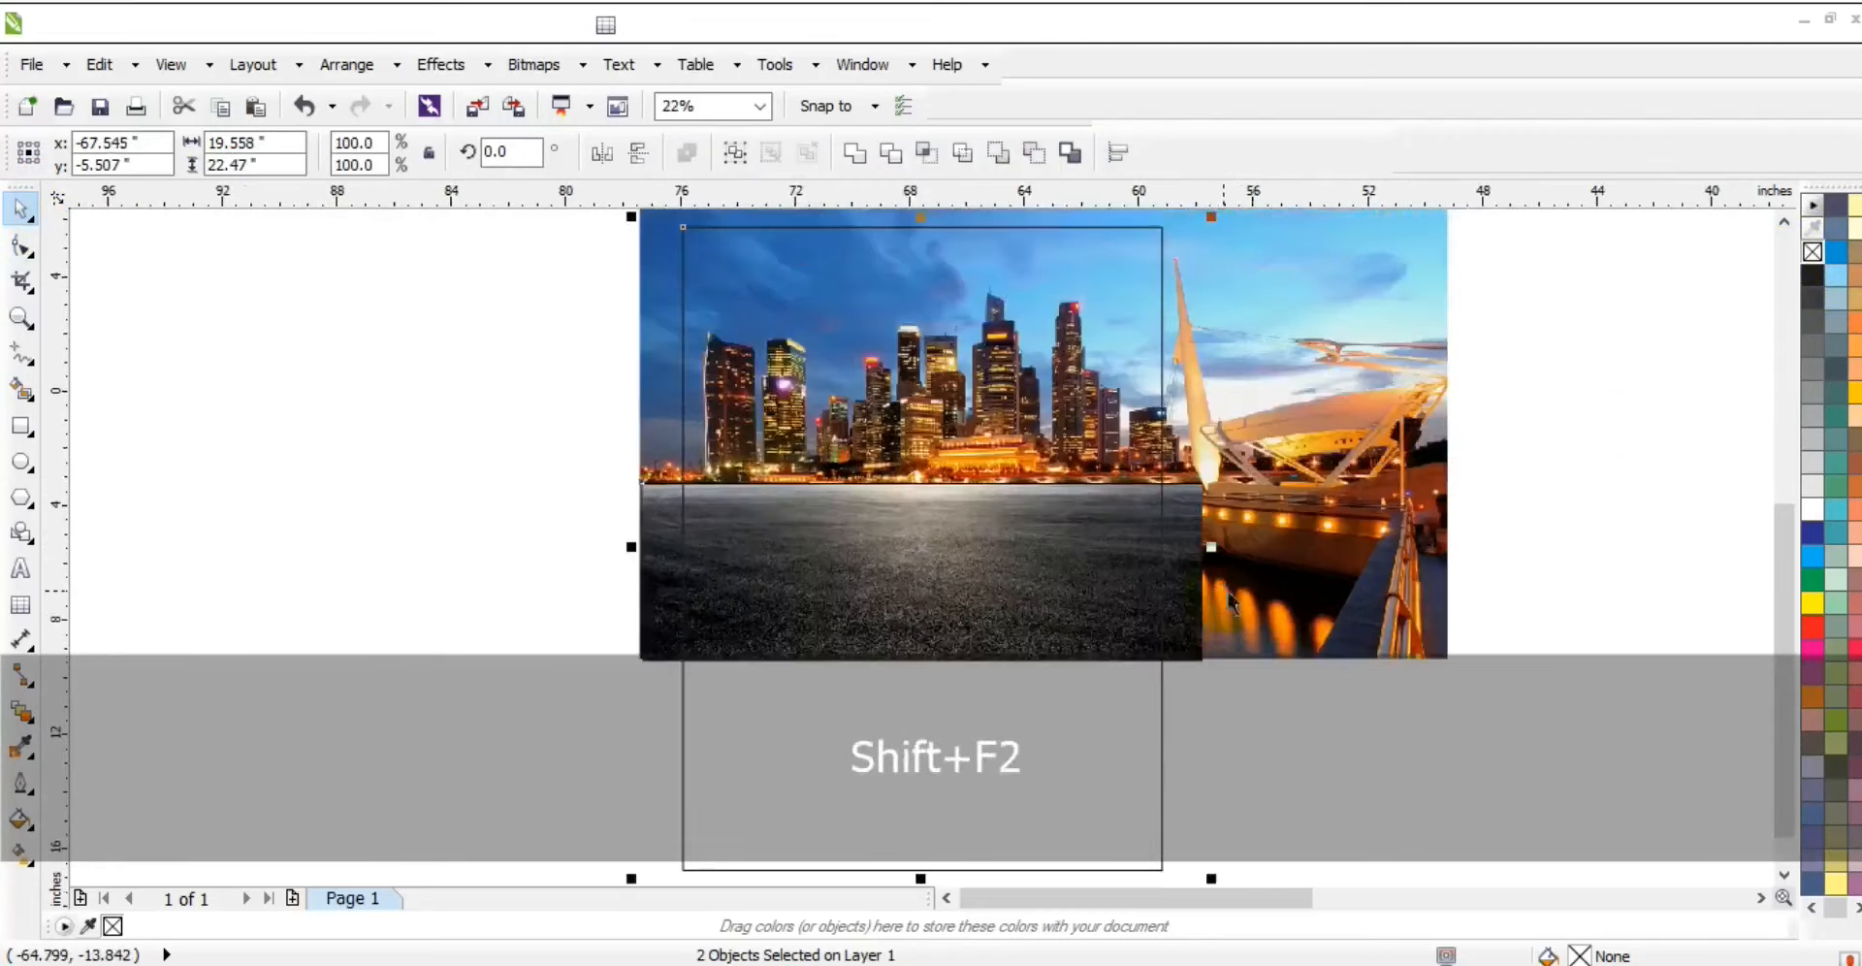
key("Escape")
- Stretch the asphalt image downward to about 10.7 in tall, keeping its upper edge at the shoreline
left_click(870, 579)
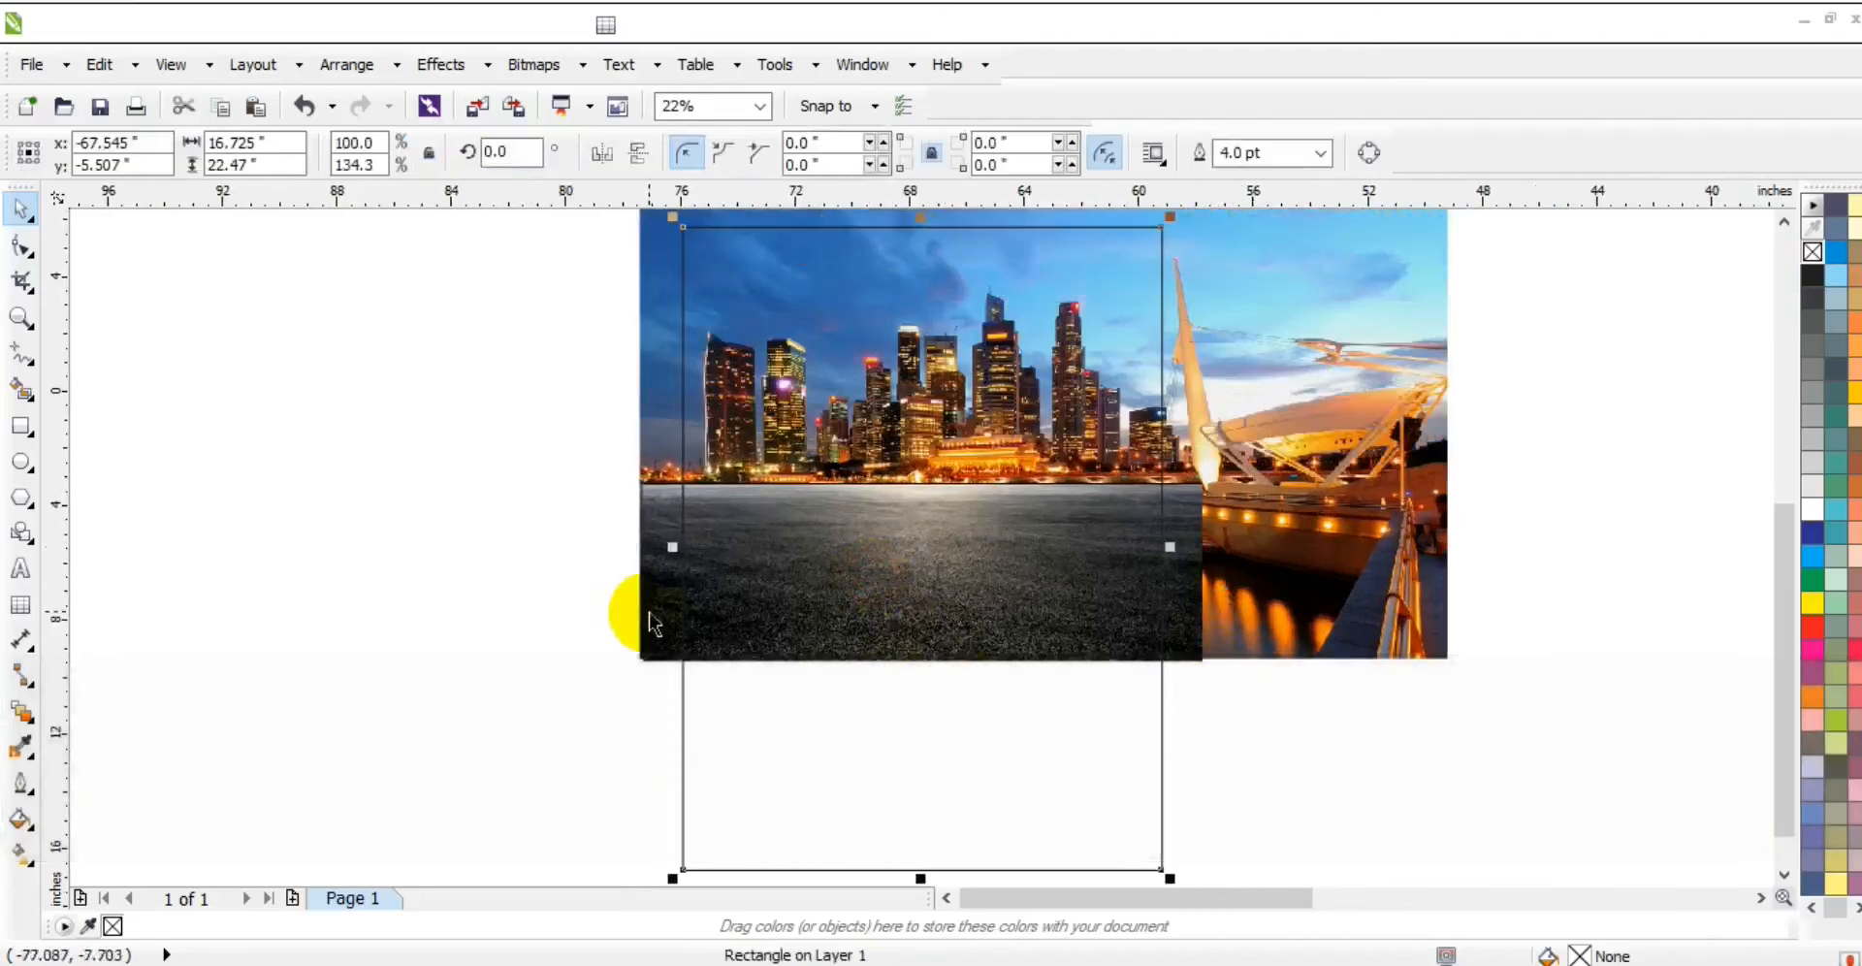
left_click(649, 613)
left_click_drag(921, 672, 921, 788)
left_click(1262, 789)
- Fill the tall rectangle with black and send it behind the city and asphalt images
left_click(1162, 790)
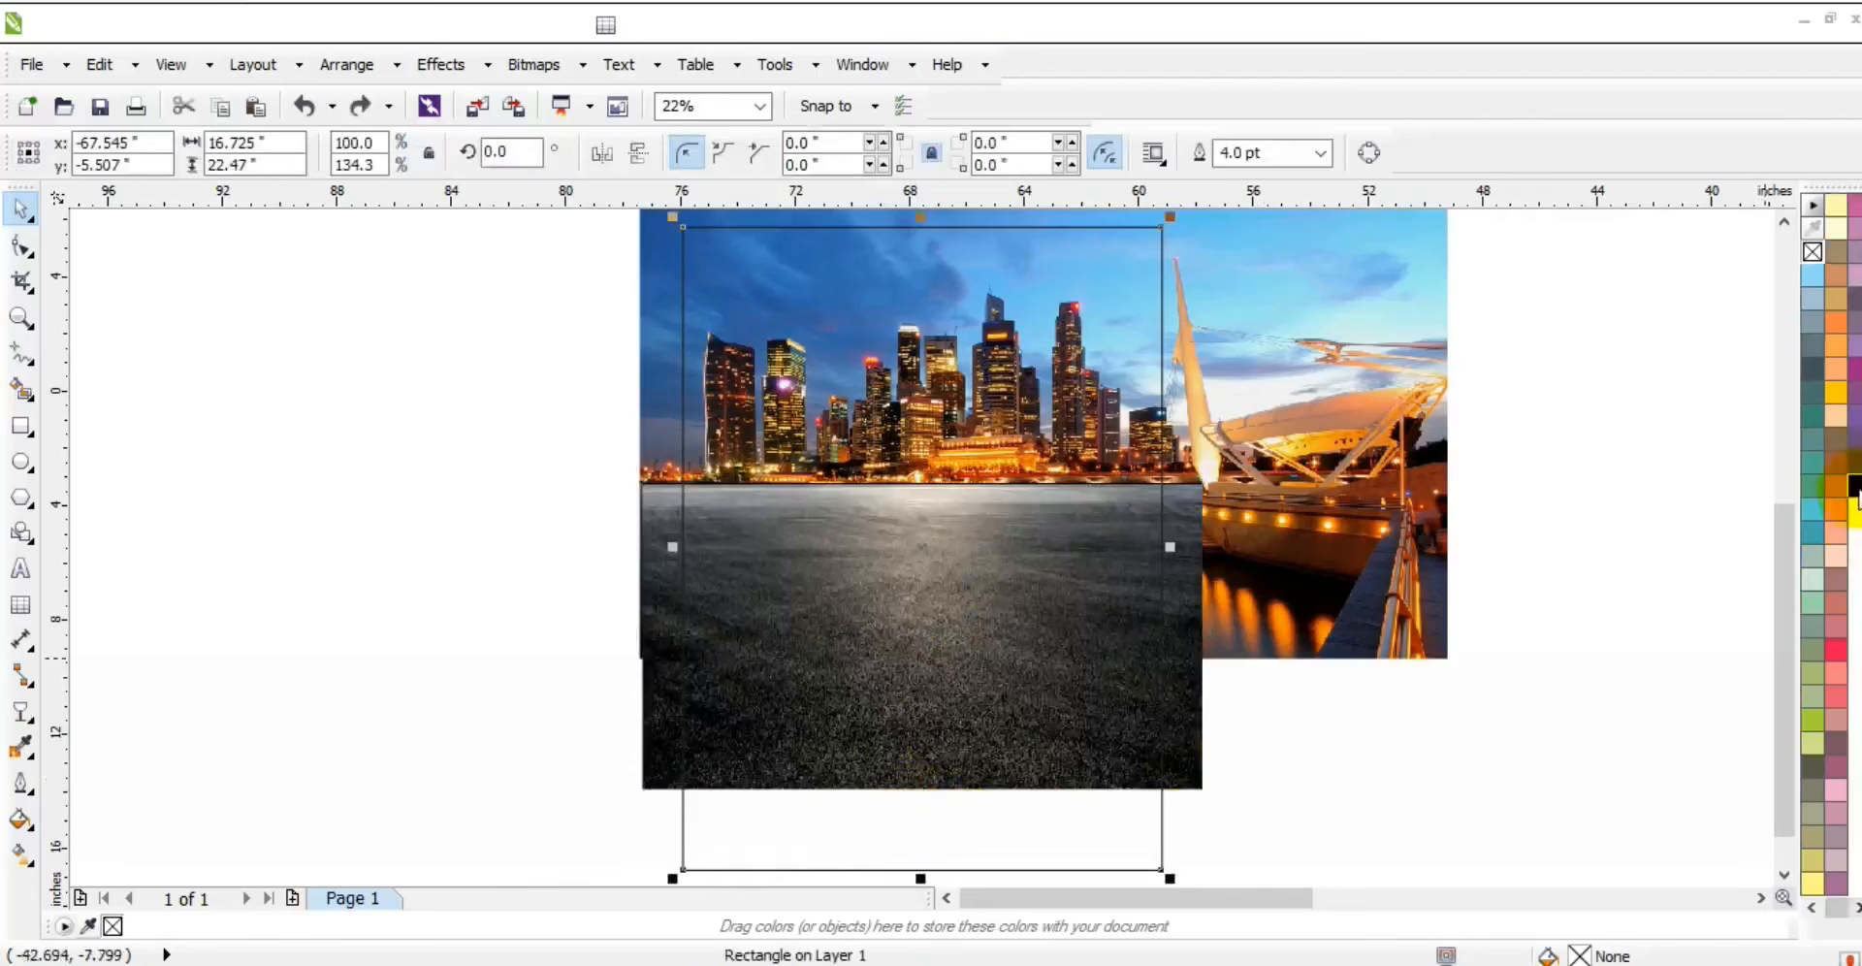
left_click(1854, 485)
key("ctrl+Page_Down")
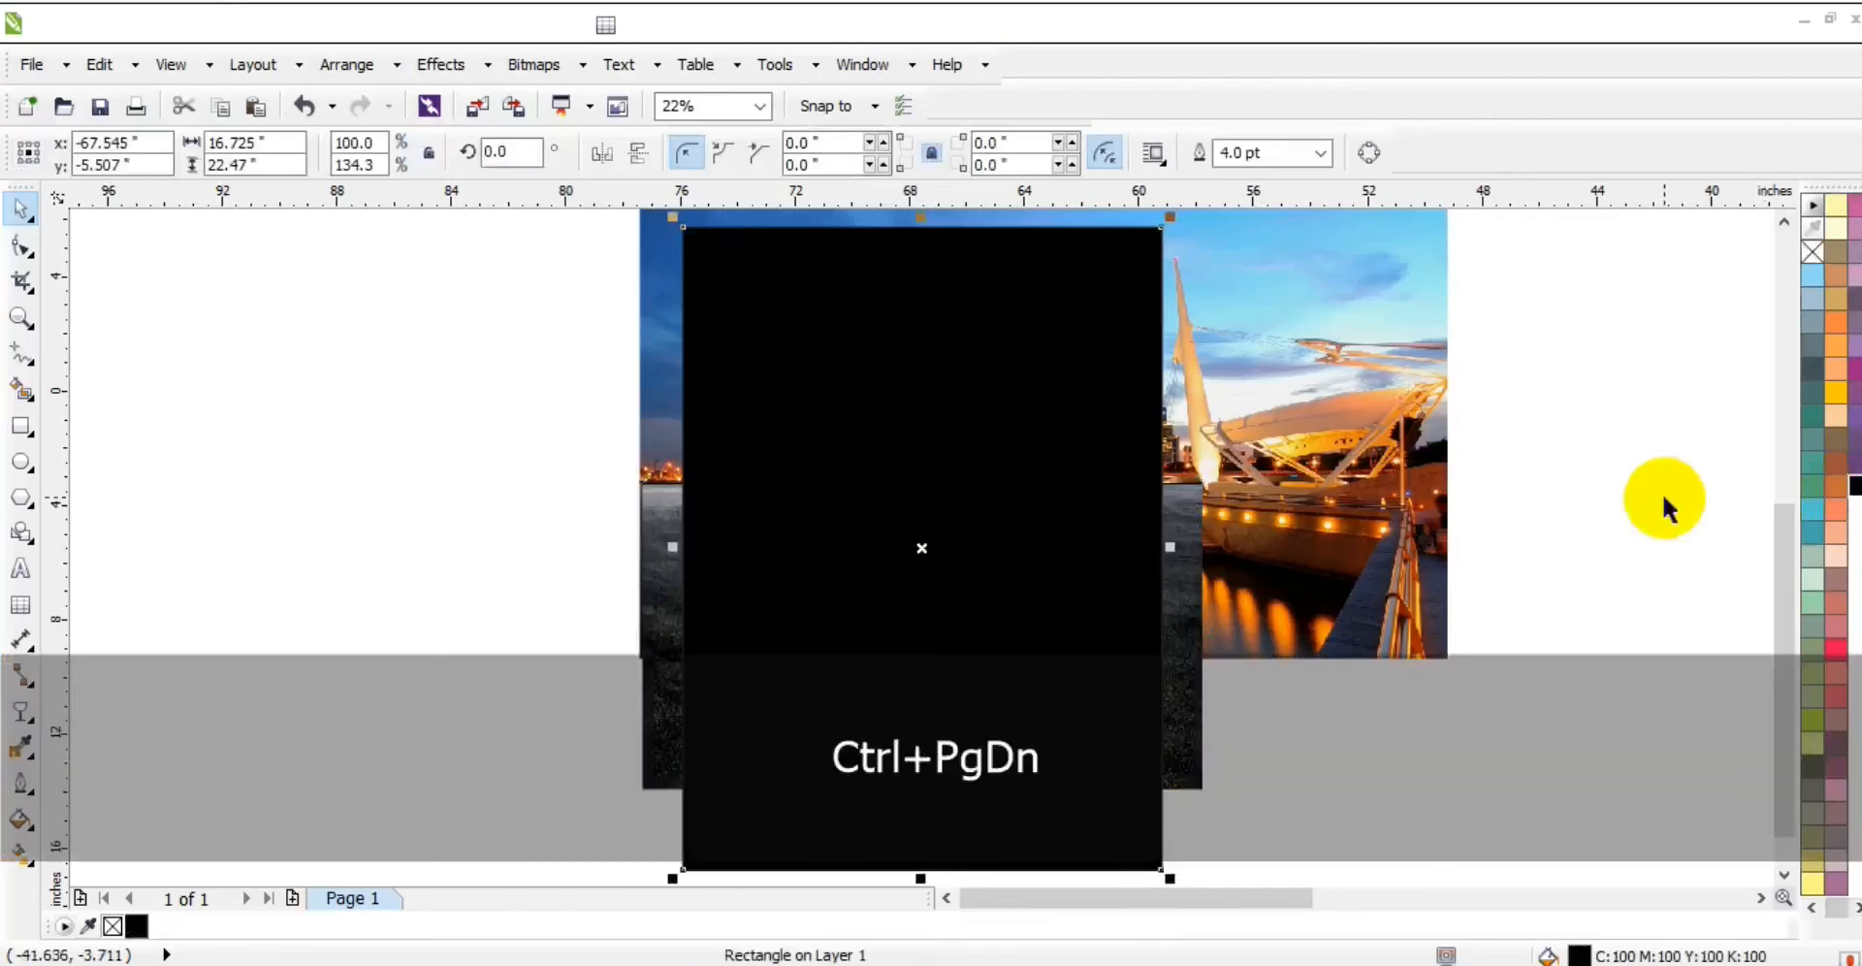
key("shift+Page_Down")
- Apply a linear transparency to the asphalt's lower edge so it fades into the black rectangle
left_click(985, 616)
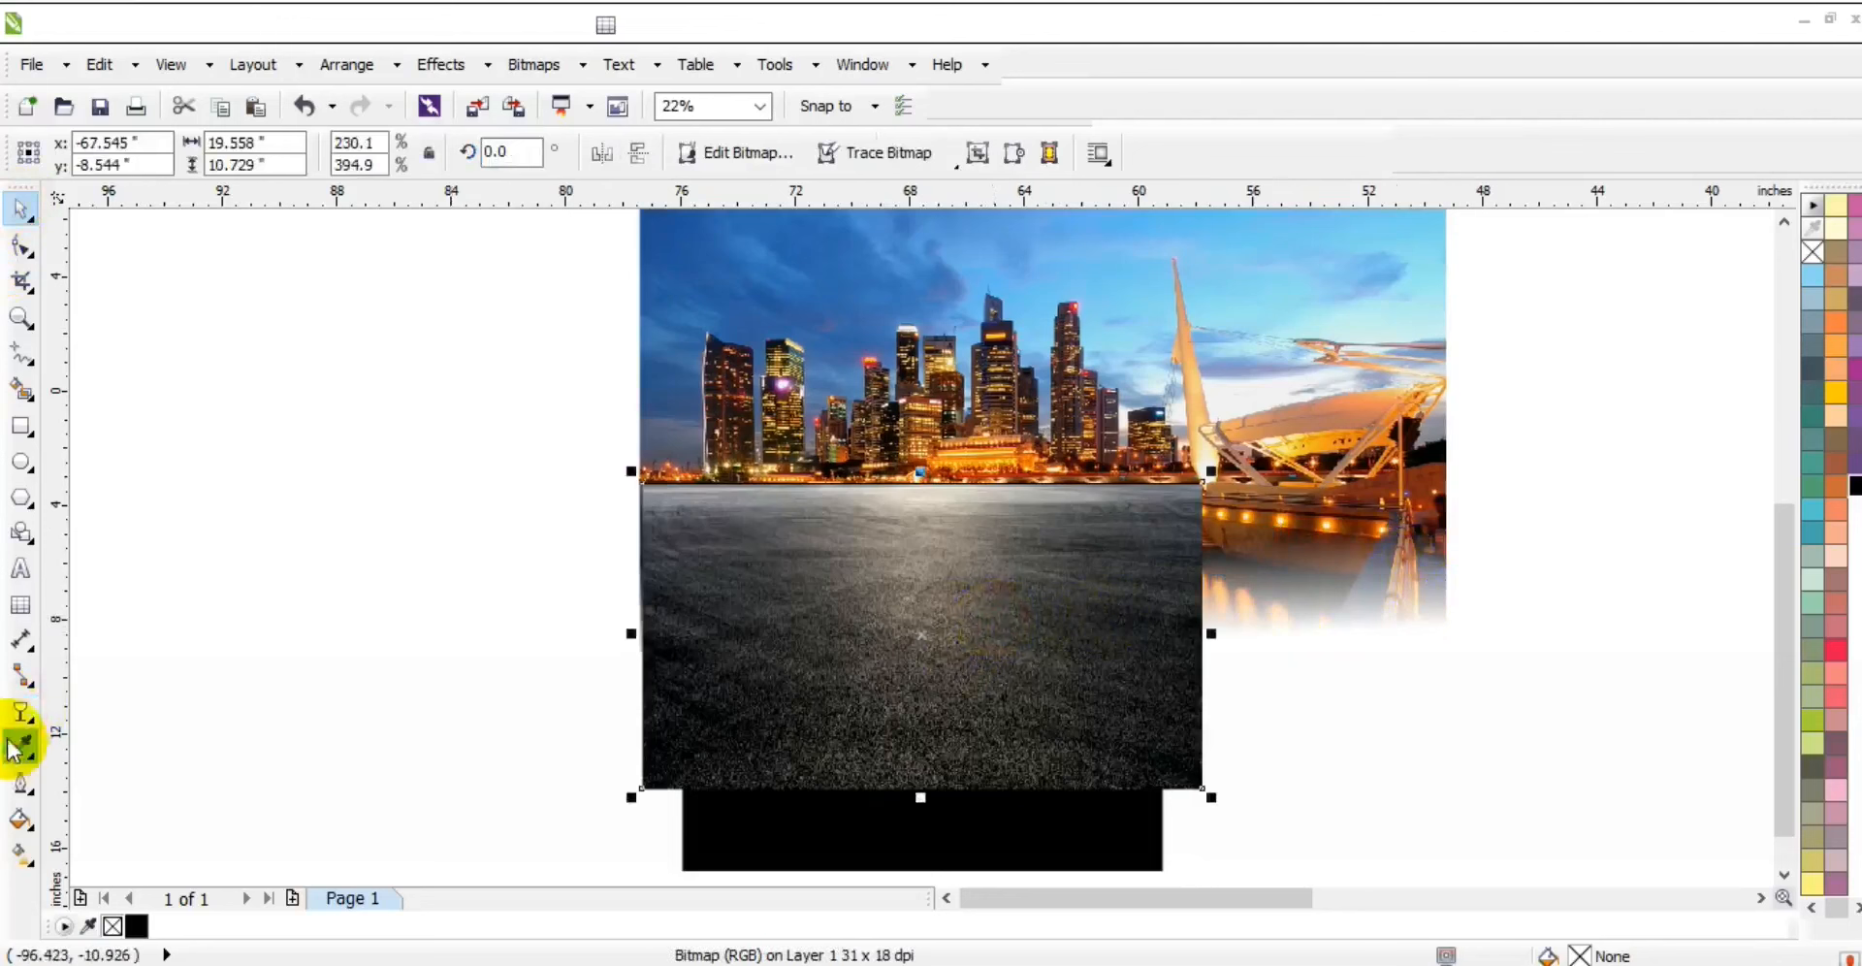
left_click(20, 711)
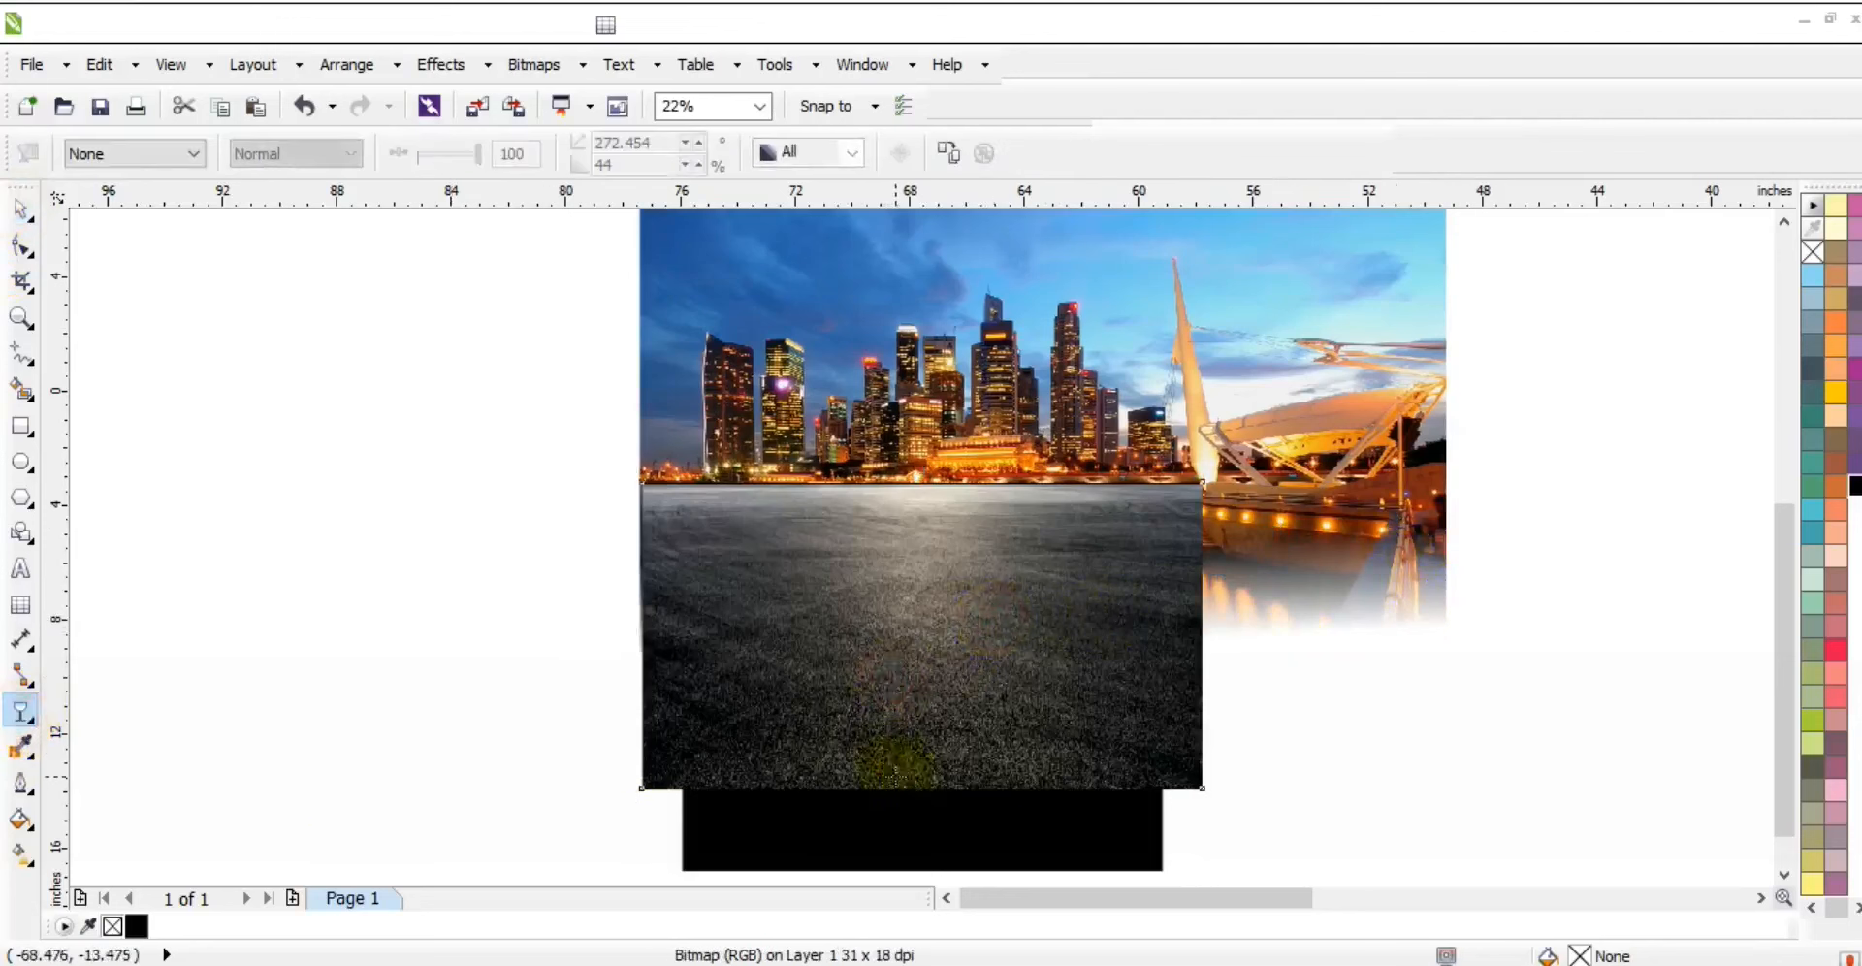
left_click_drag(897, 775, 882, 667)
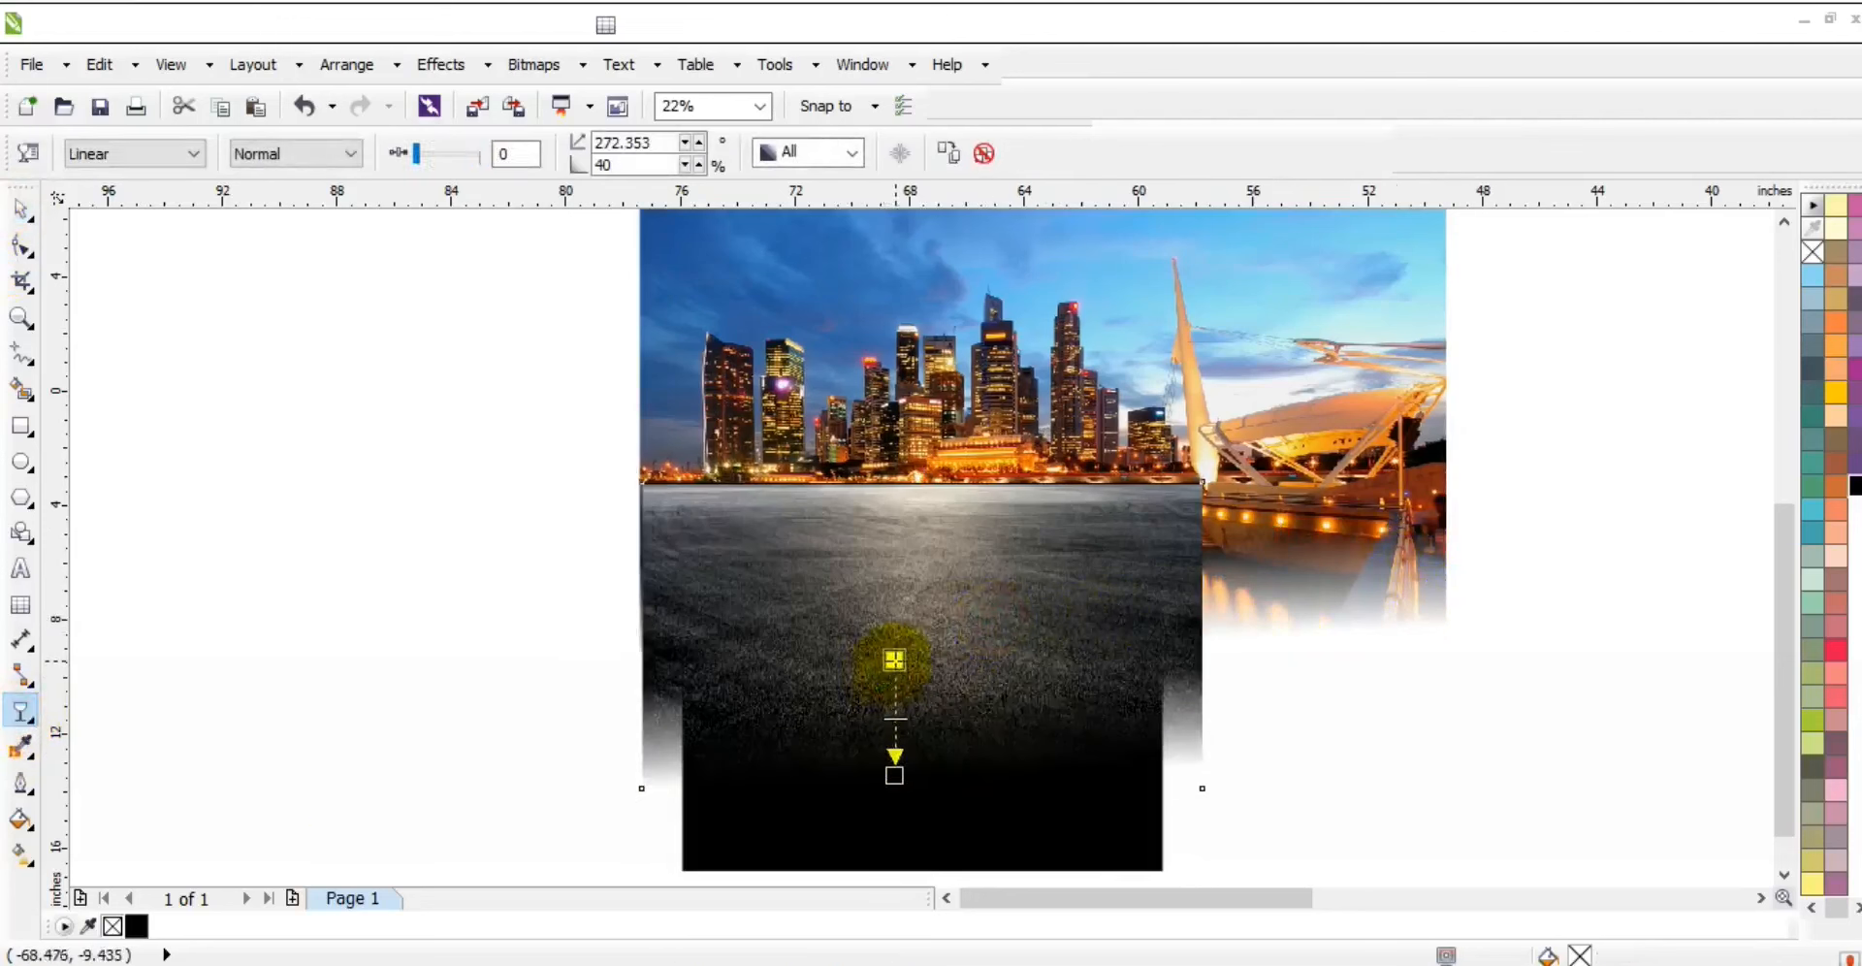
left_click(21, 209)
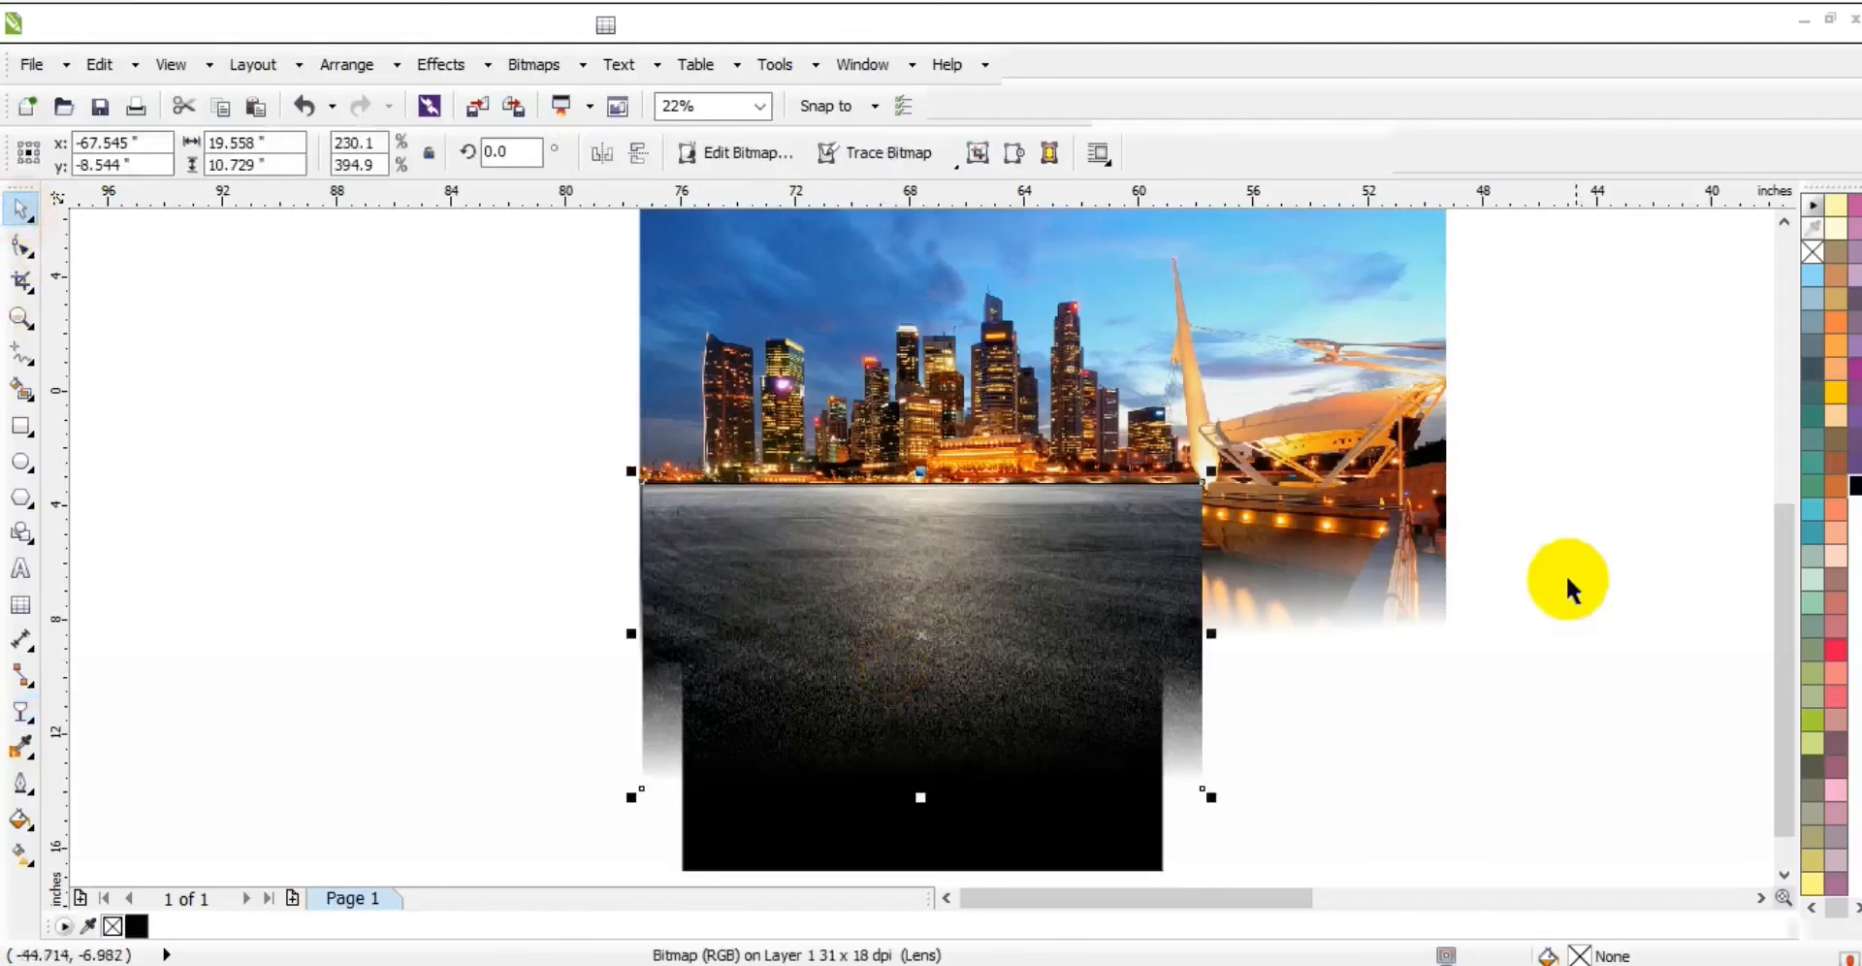
- Select the asphalt and city images together and send both behind the black rectangle
left_click(1405, 519, "shift")
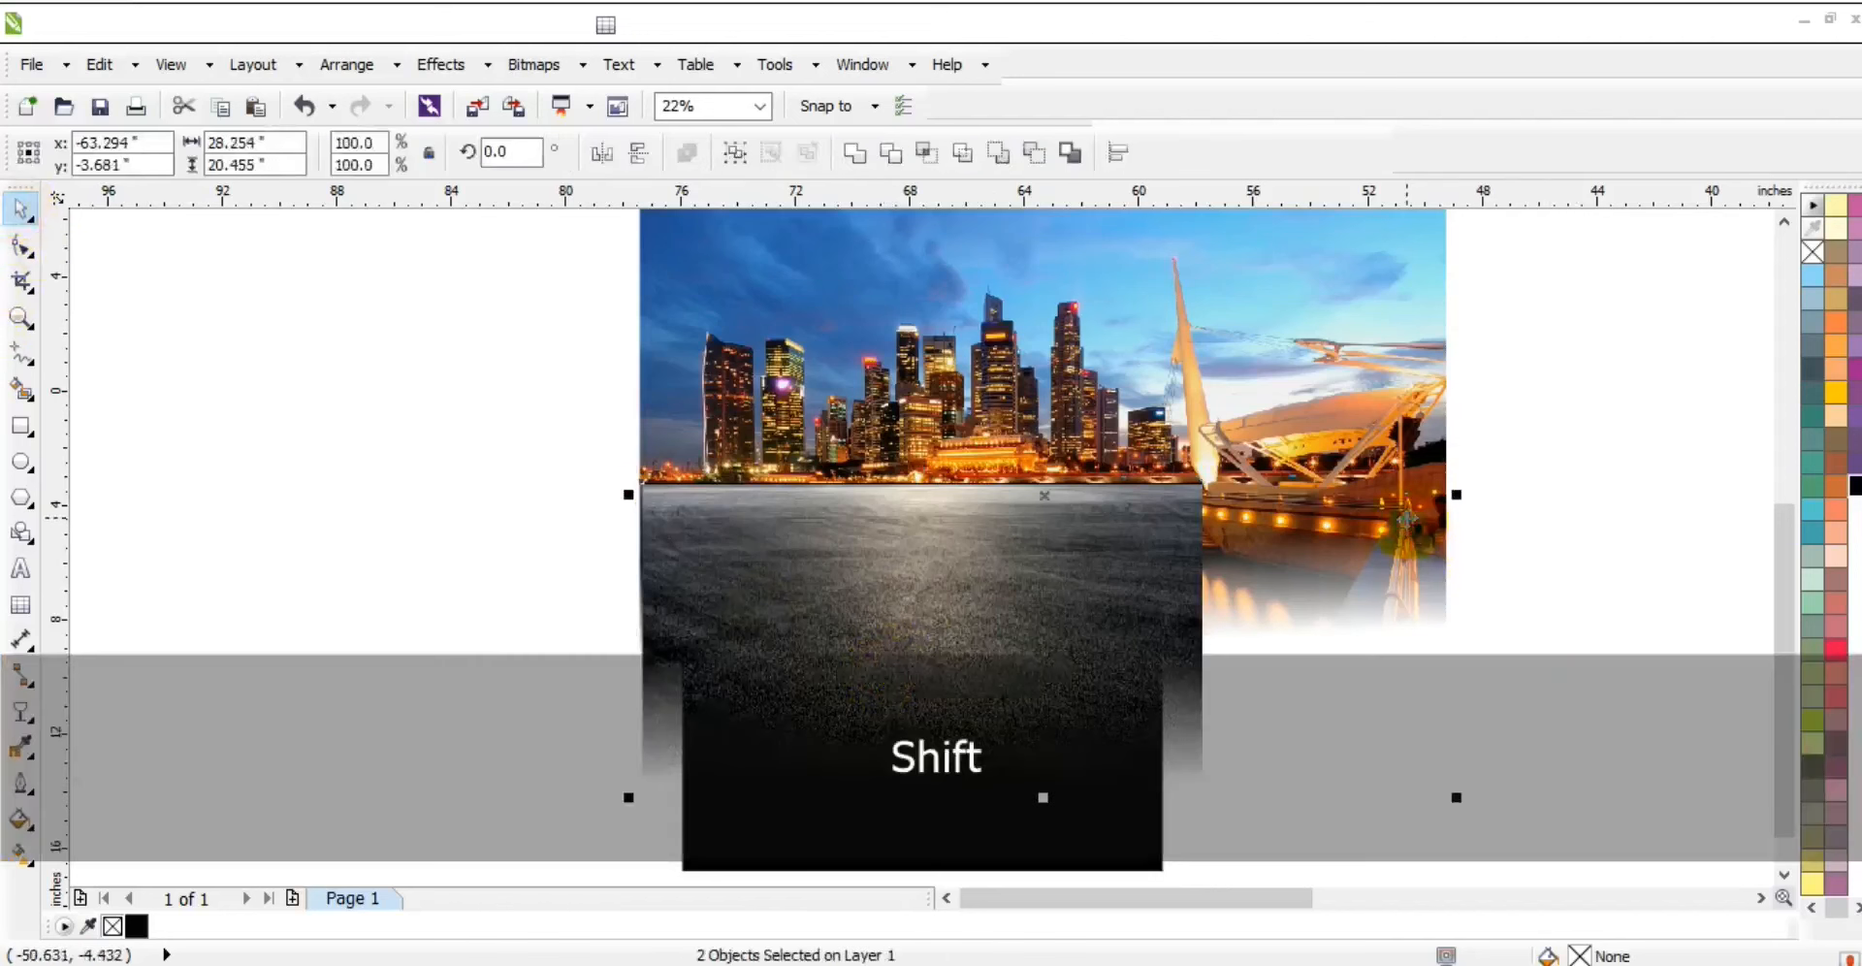
key("F3")
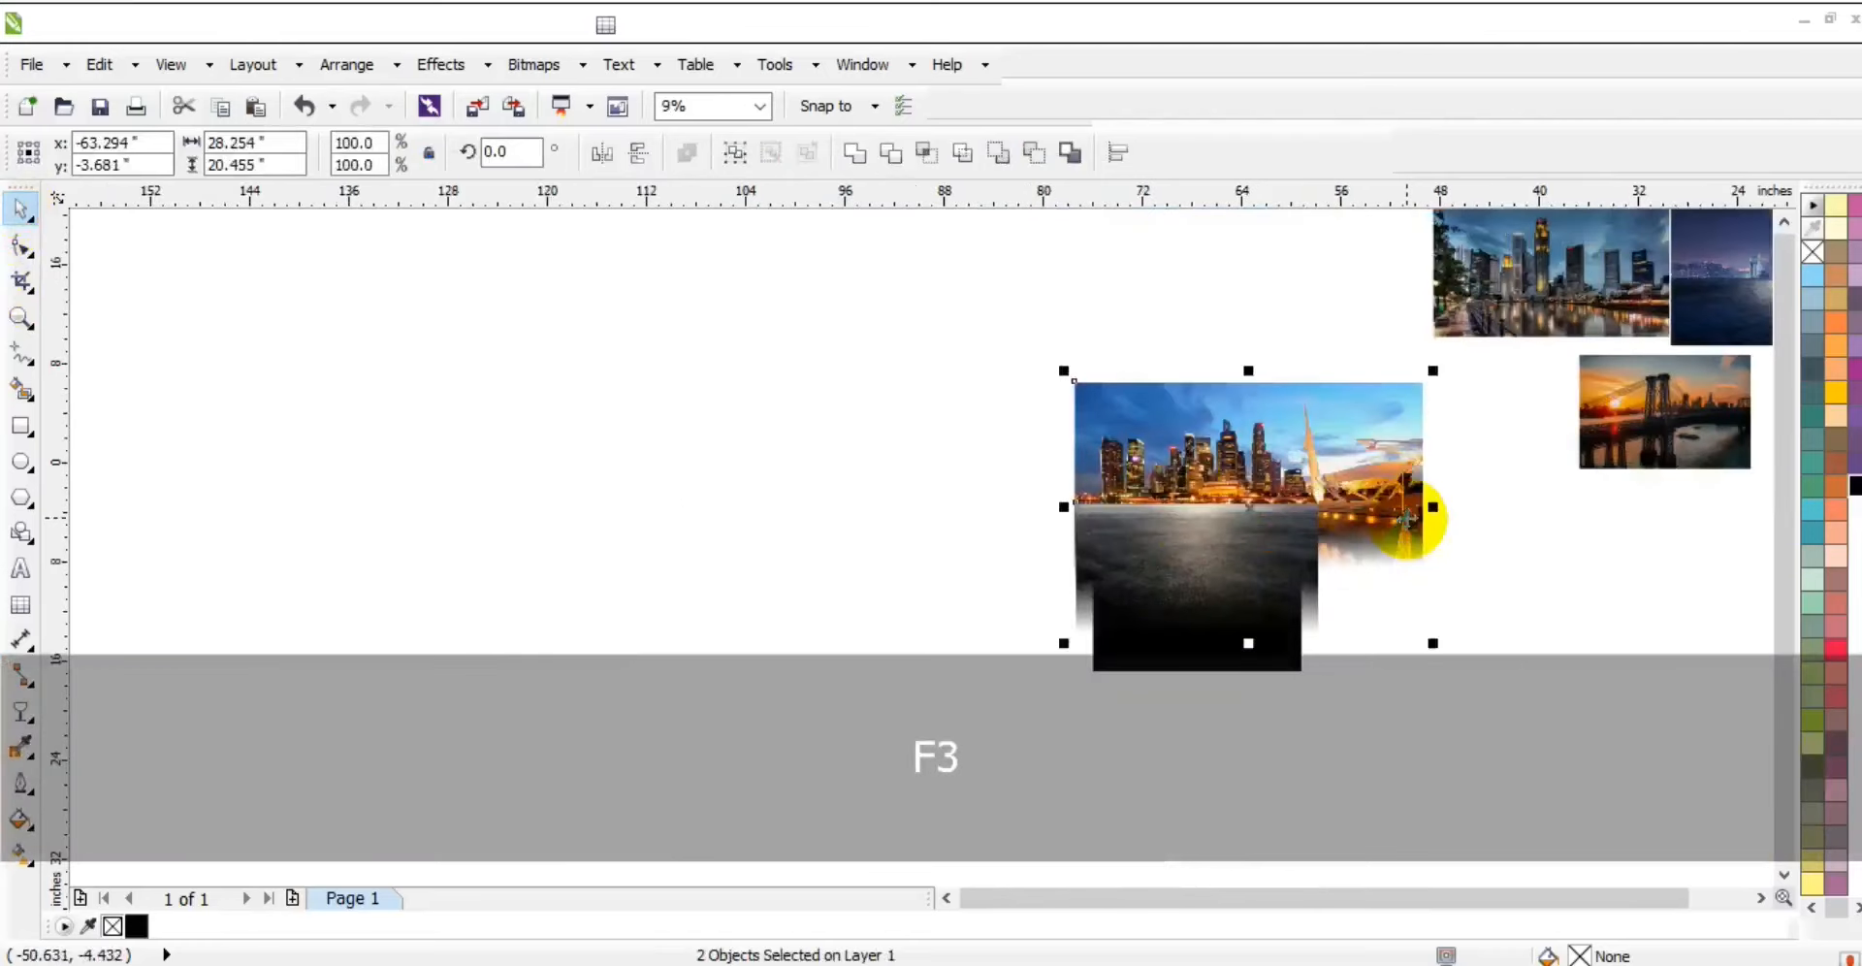
key("shift+Page_Down")
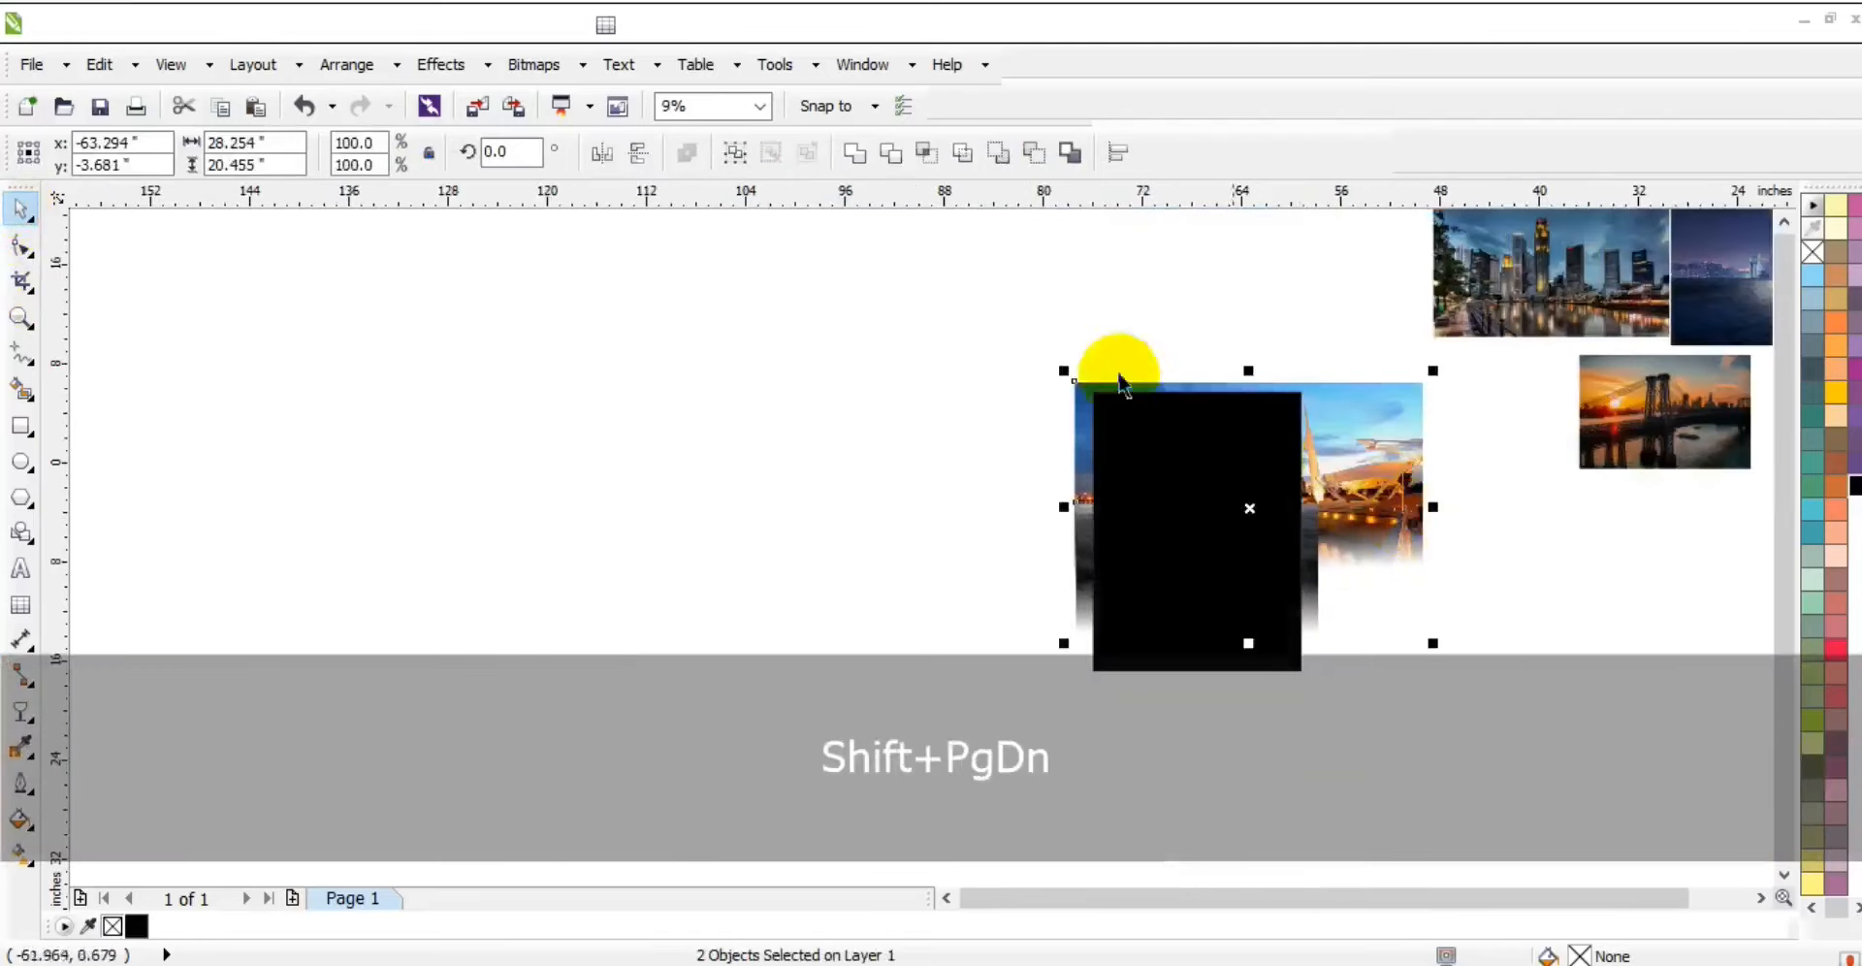
- PowerClip the selected city and asphalt images inside the black rectangle
left_click(482, 66)
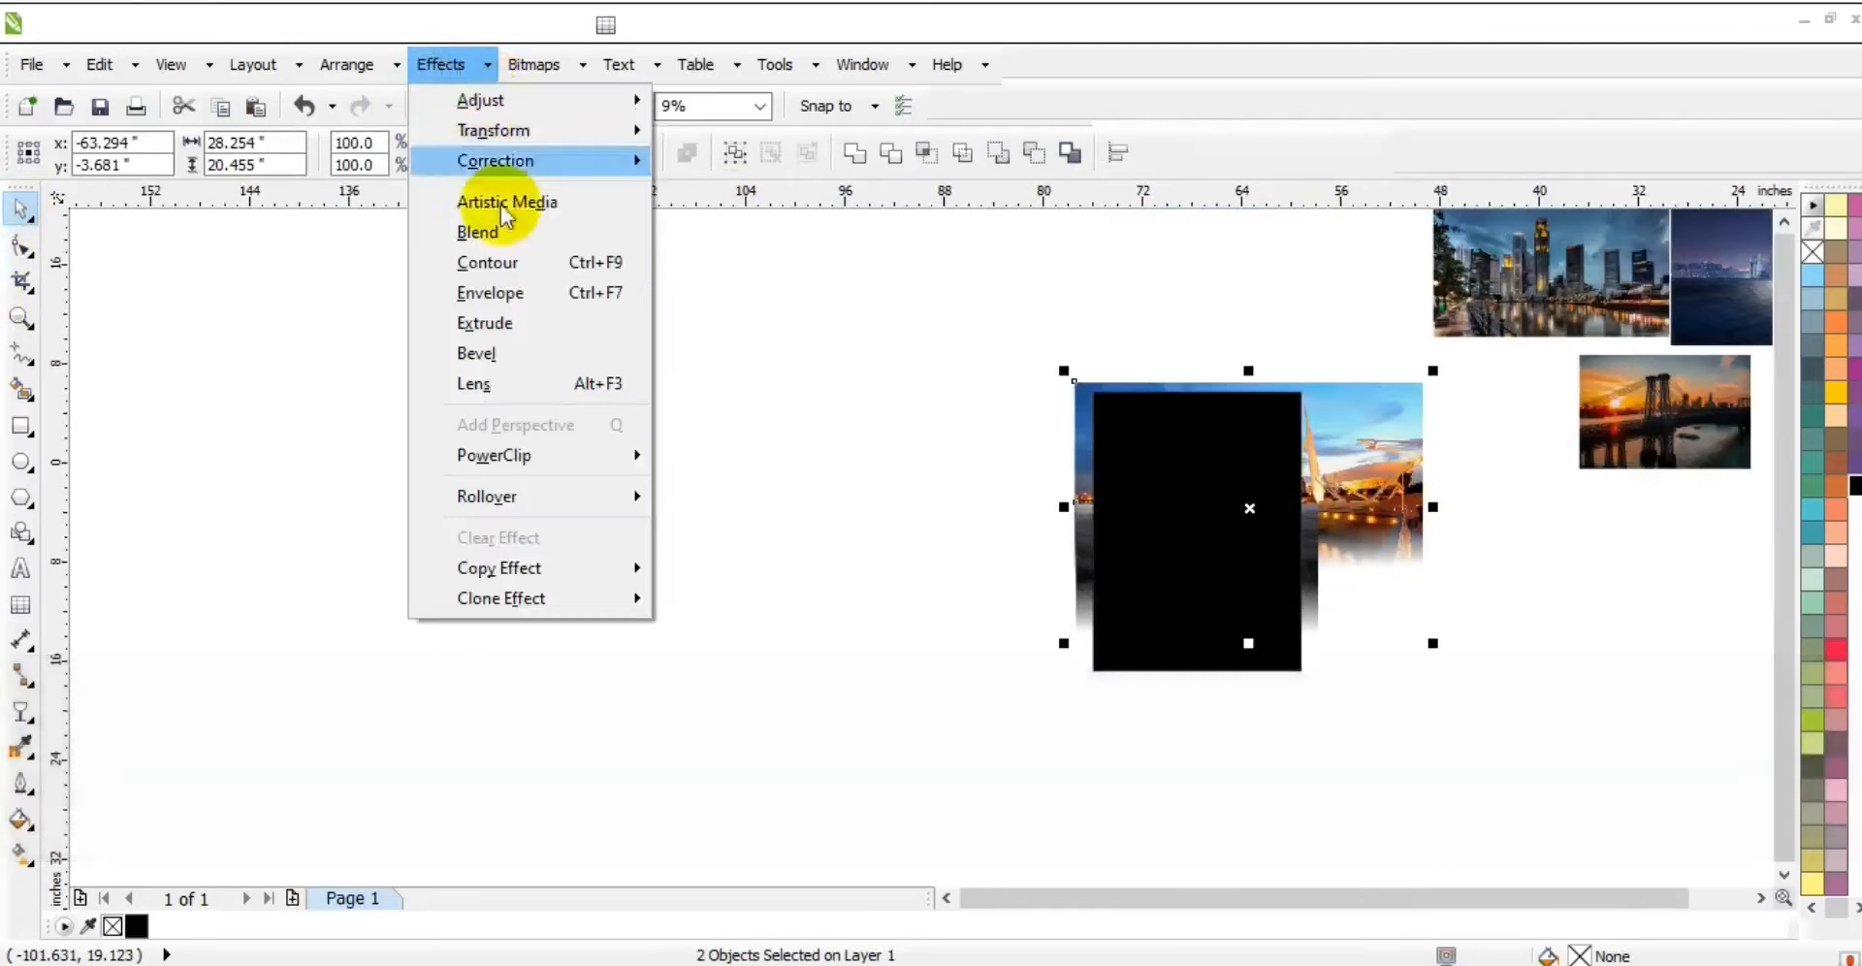
mouse_move(515, 454)
left_click(685, 460)
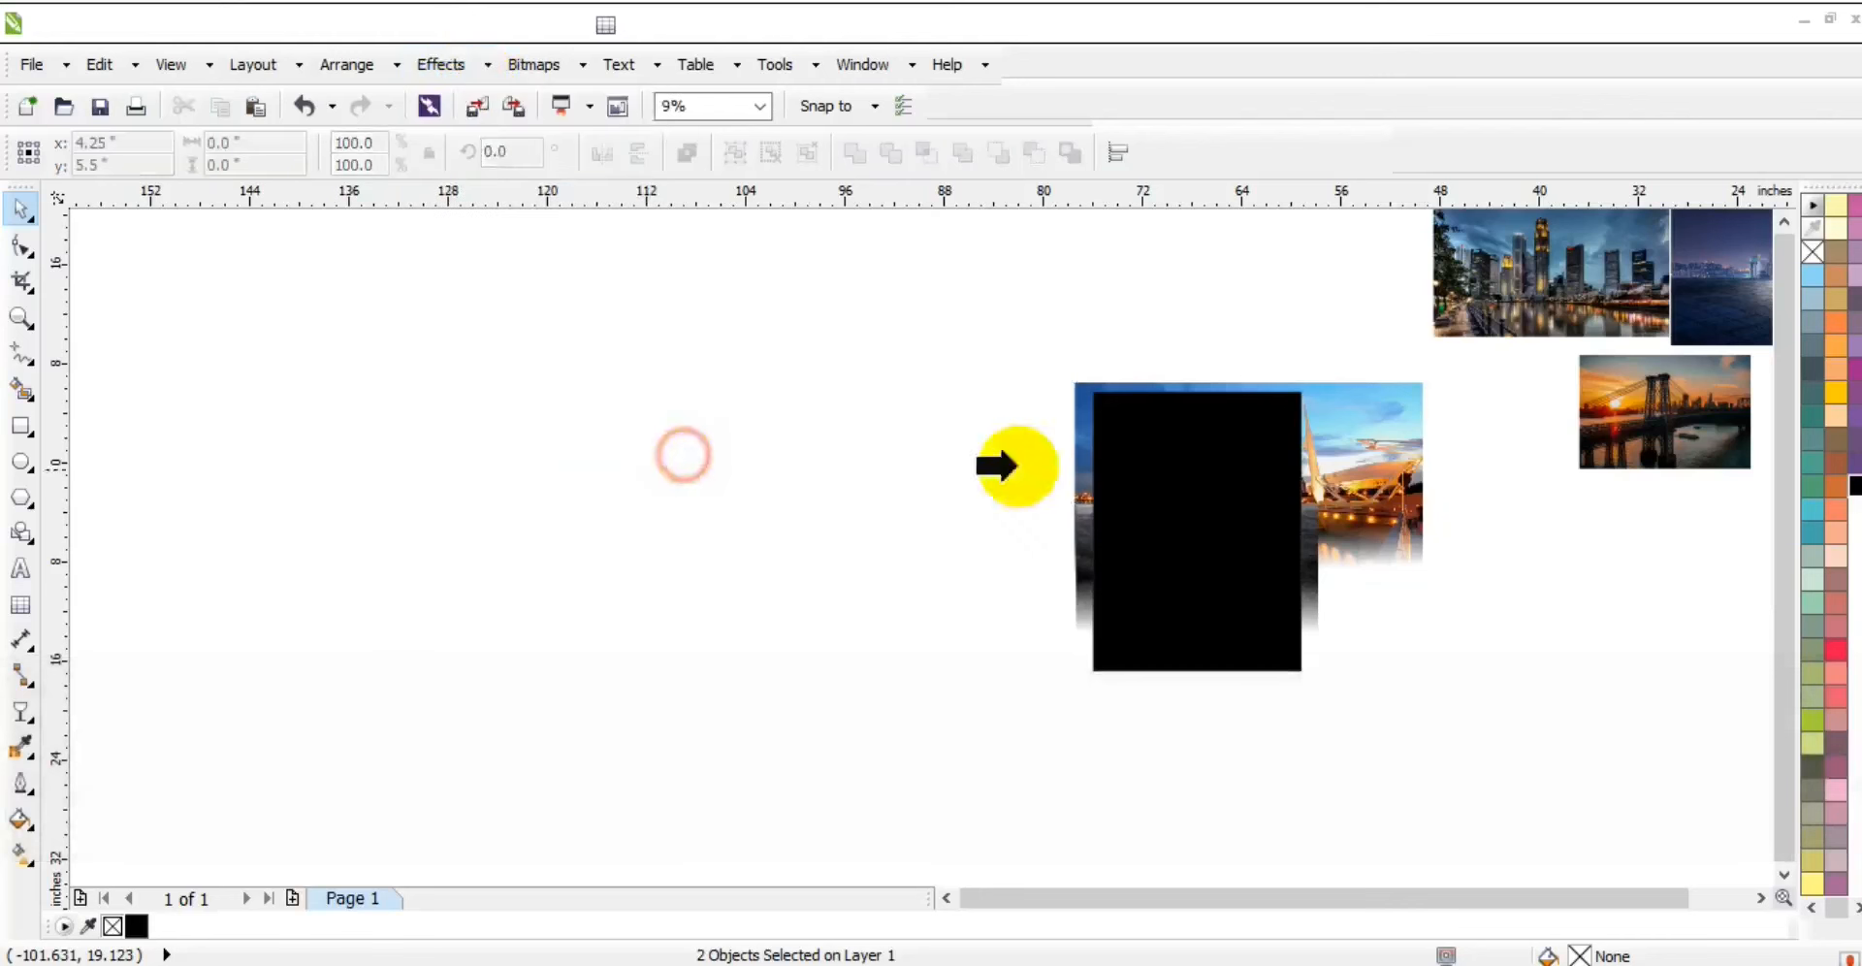
left_click(1135, 427)
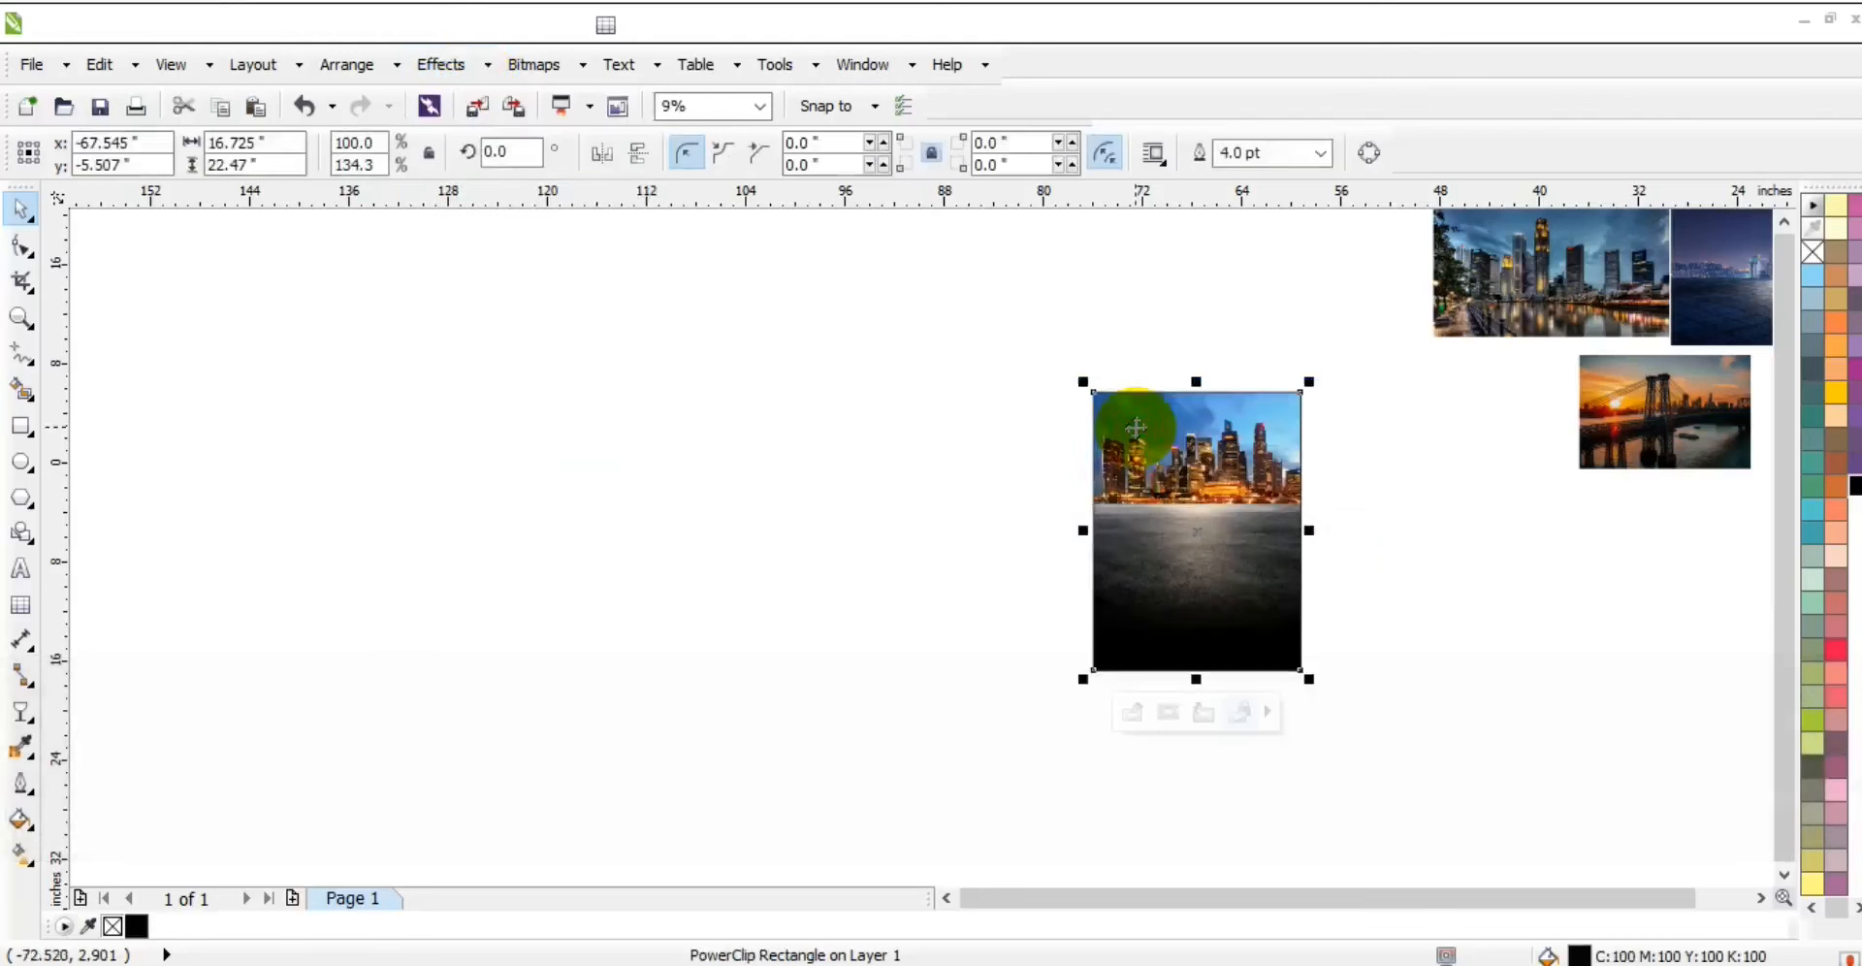
key("shift+F2")
key("Escape")
left_click(814, 383)
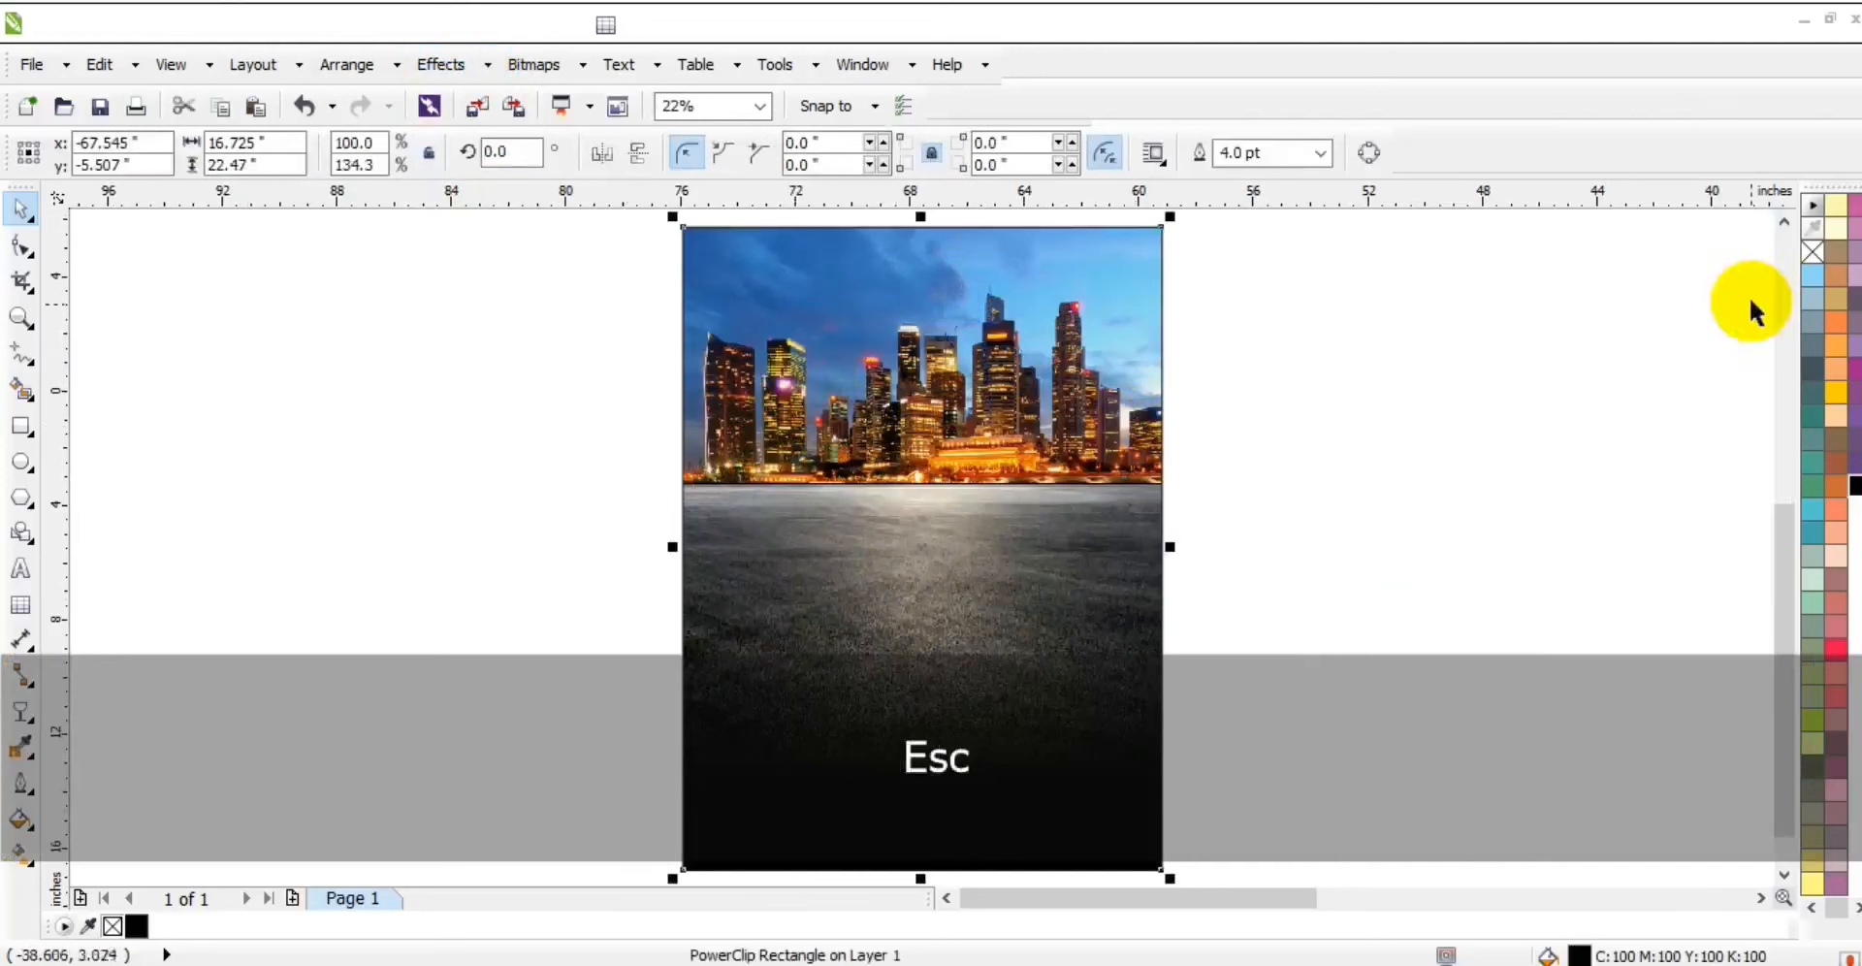
- Edit the poster's PowerClip contents and shift the city and asphalt images slightly downward inside the frame
left_click(1483, 402)
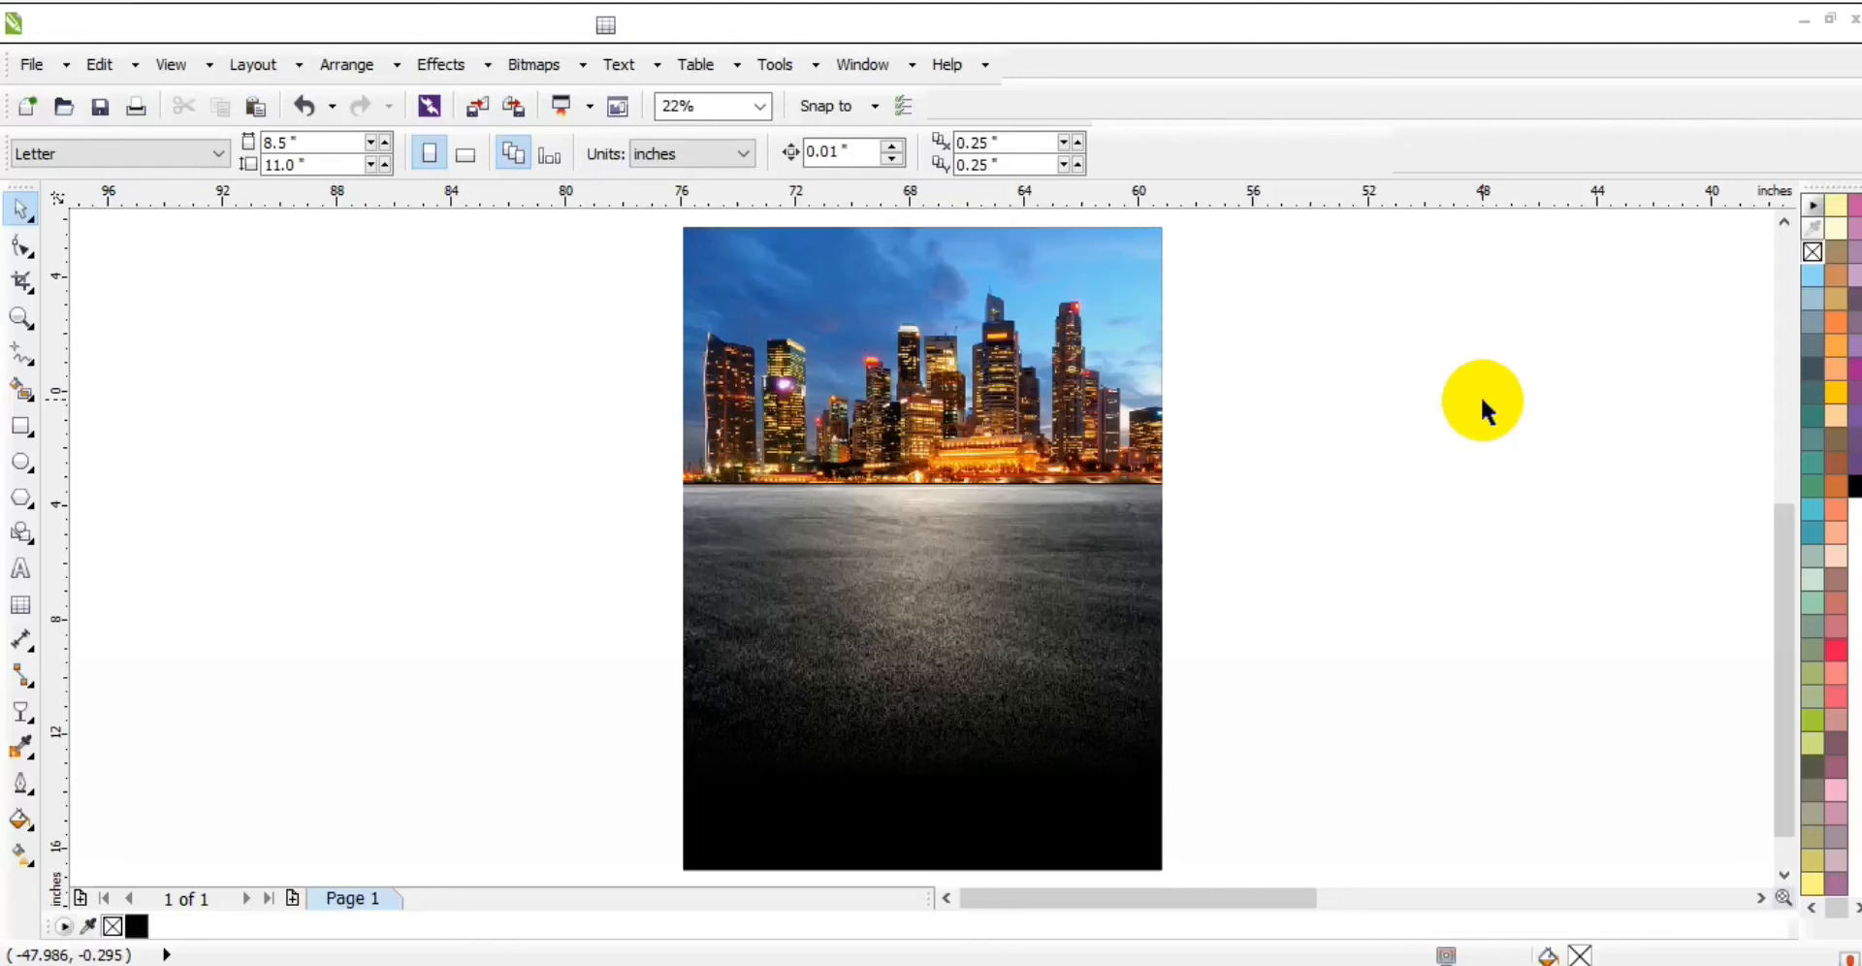
right_click(1122, 393)
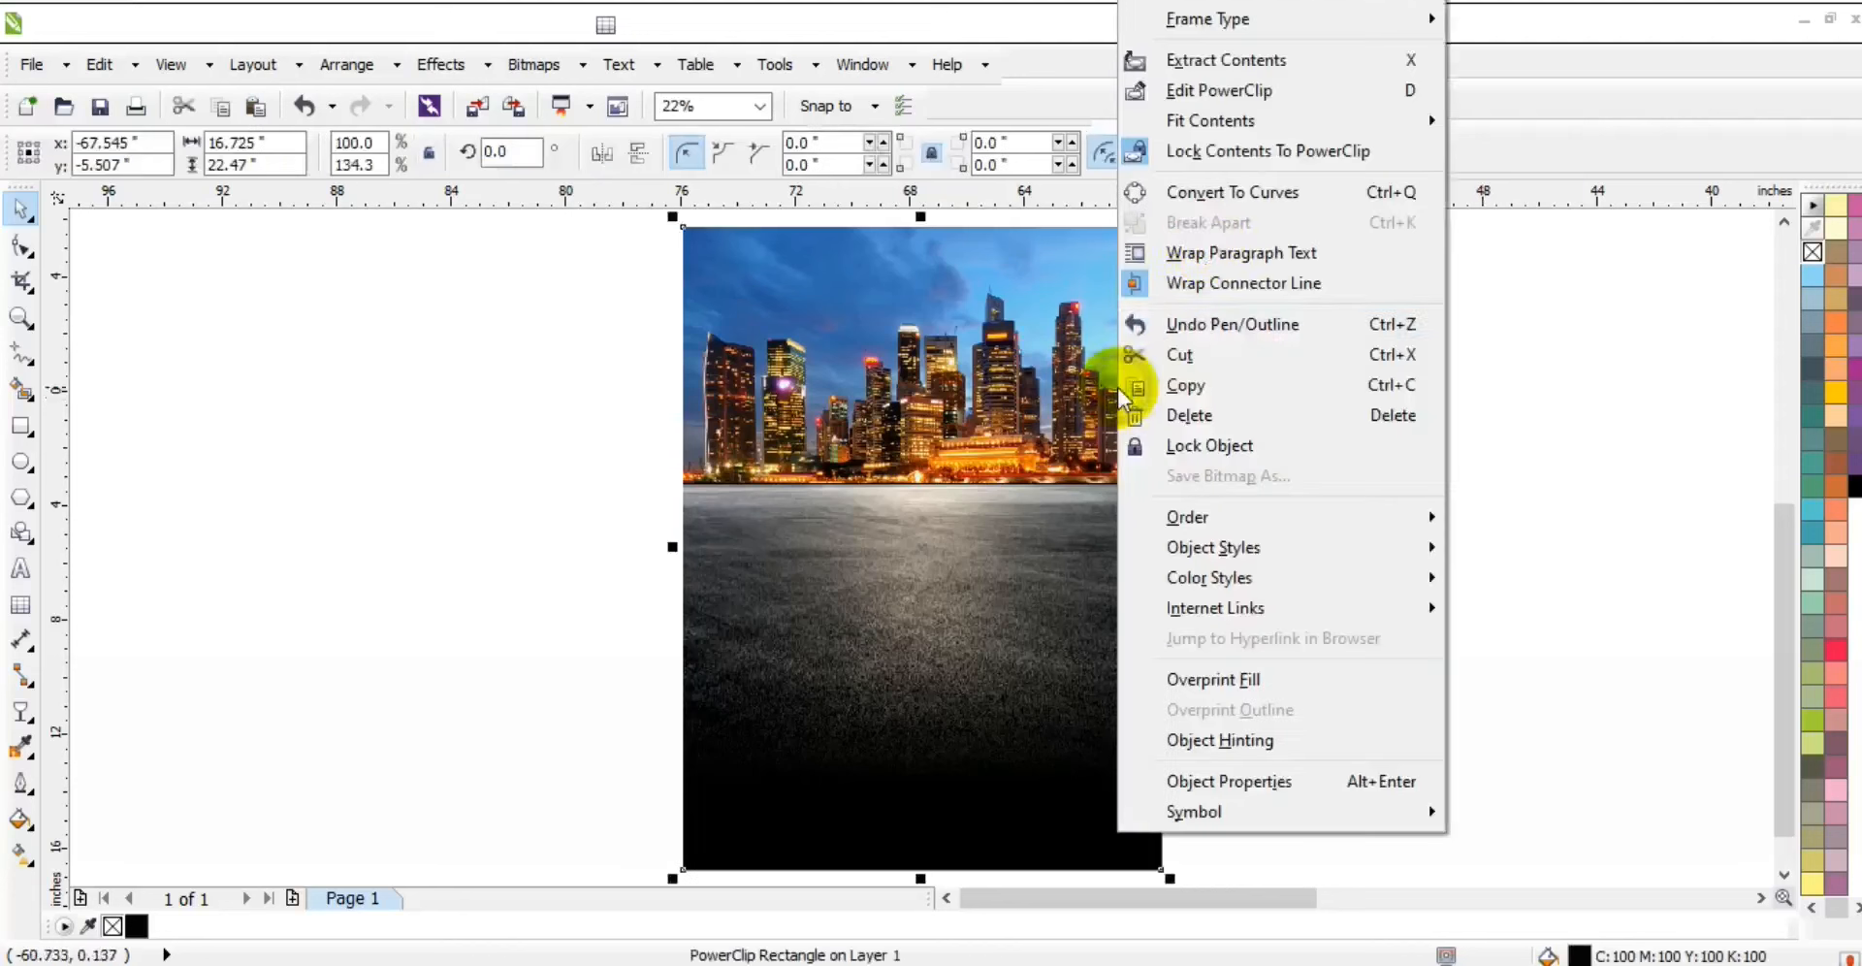
left_click(1217, 90)
key("F3")
left_click_drag(1101, 505, 1341, 720)
left_click_drag(1193, 454, 1195, 493)
left_click_drag(1051, 351, 1056, 348)
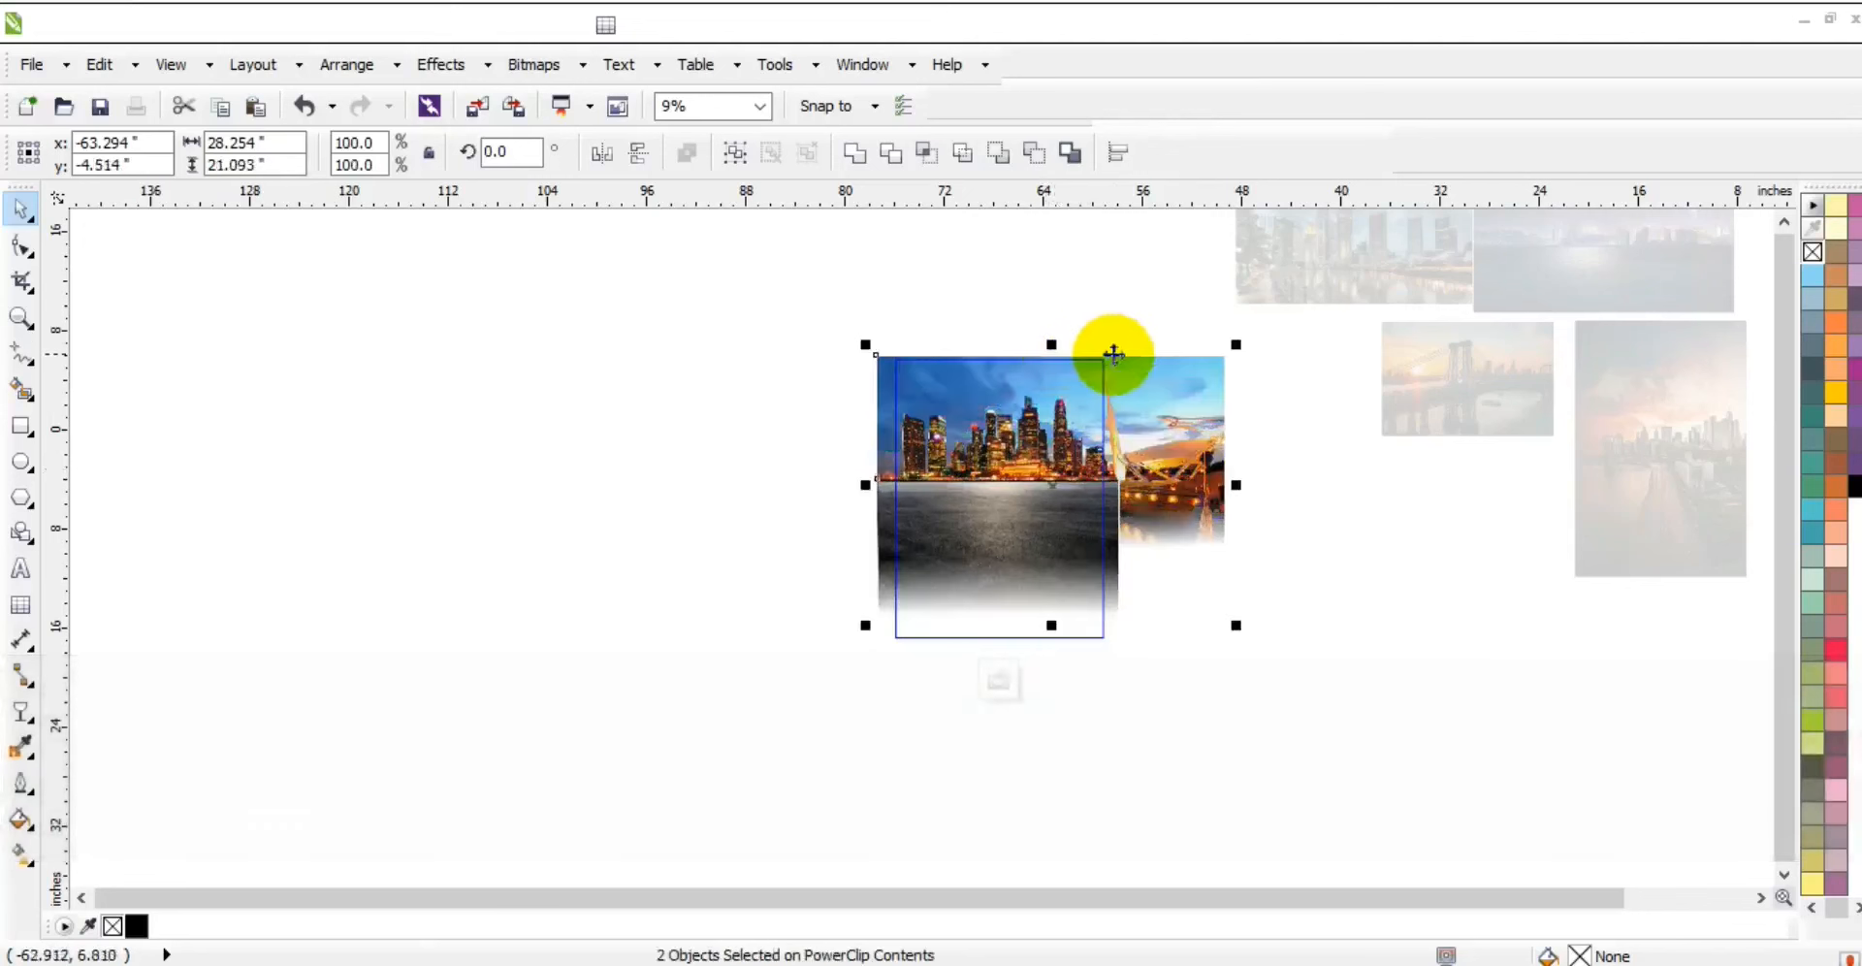
key("f")
- Duplicate the finished poster beside the original and PowerClip the tall sunset city image inside the copy
key("F4")
left_click_drag(276, 635, 524, 640)
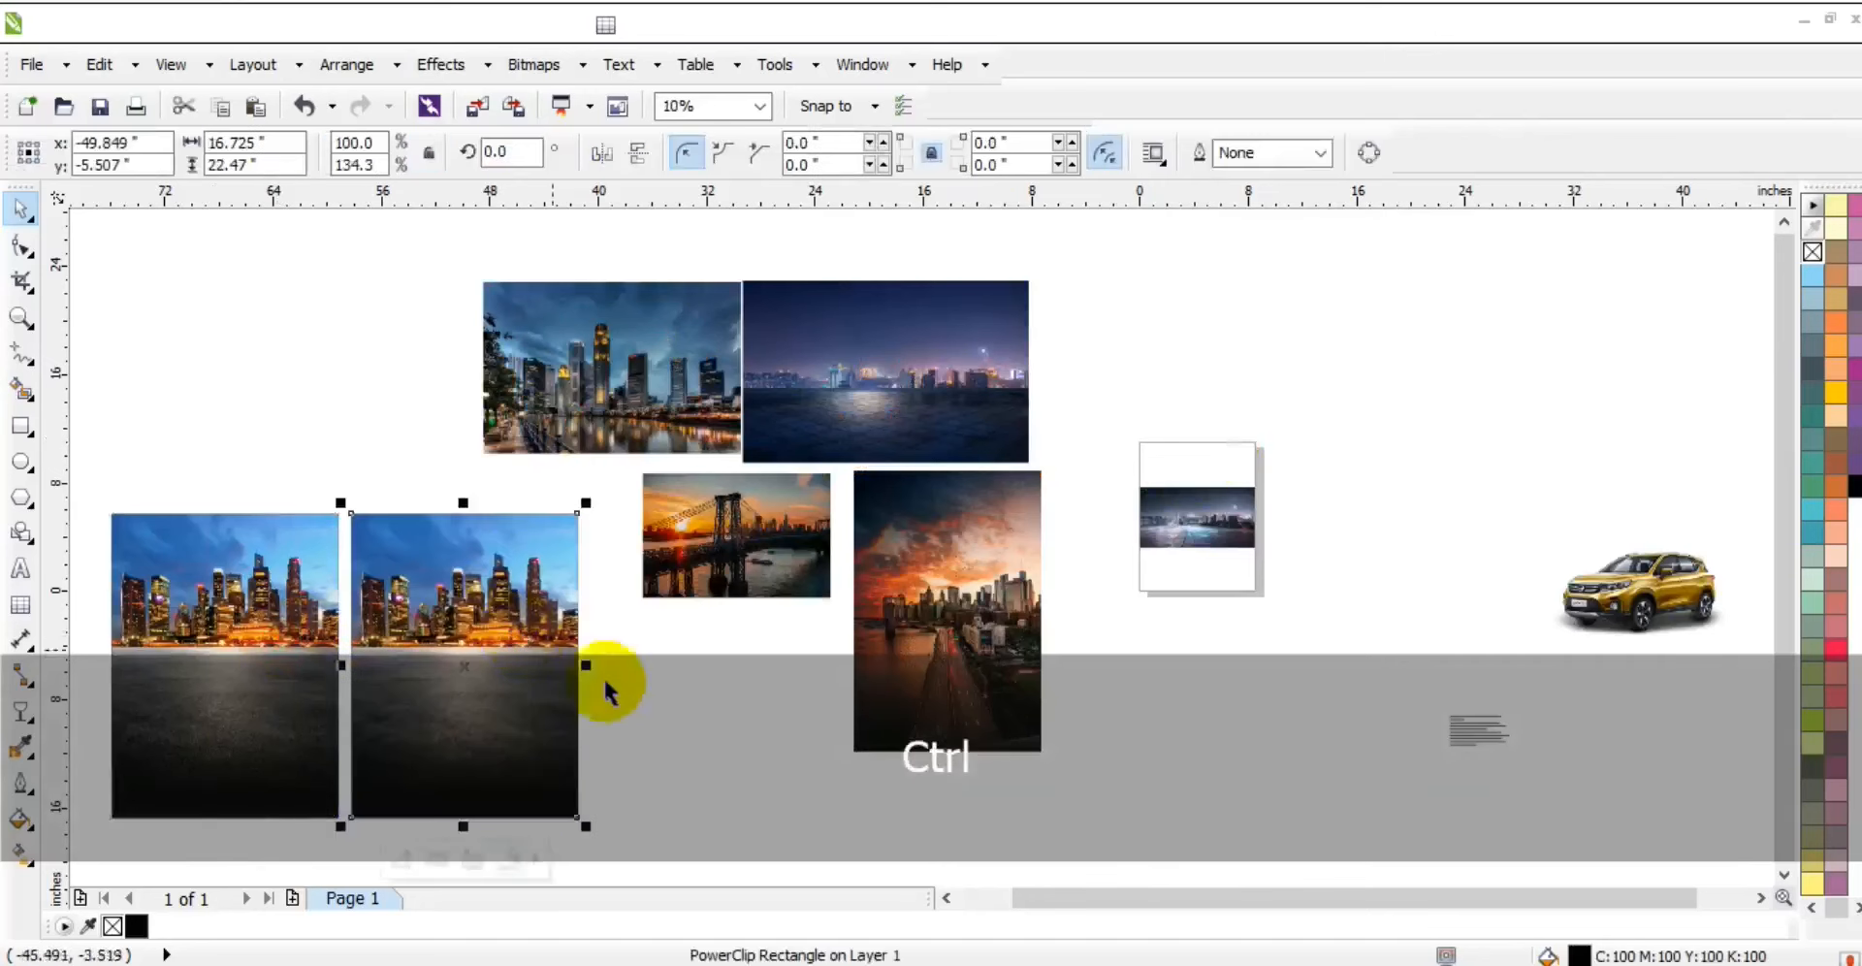
left_click(696, 694)
left_click(921, 621)
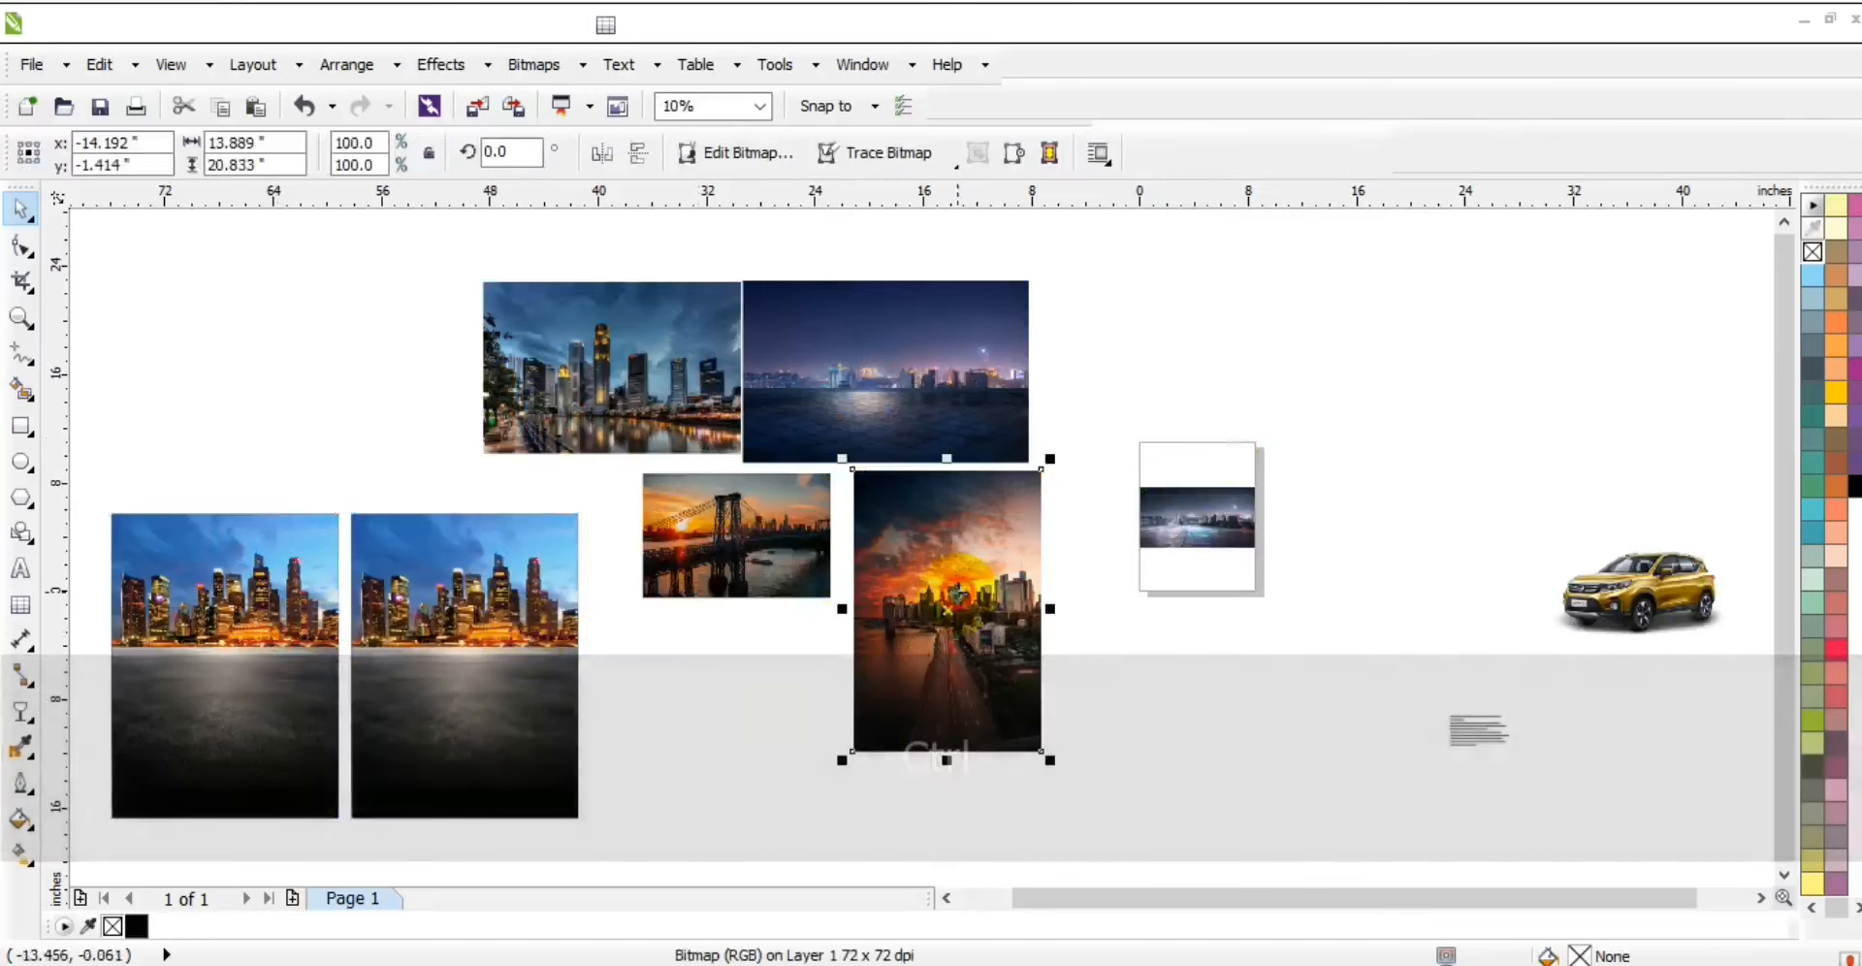
right_click(958, 599)
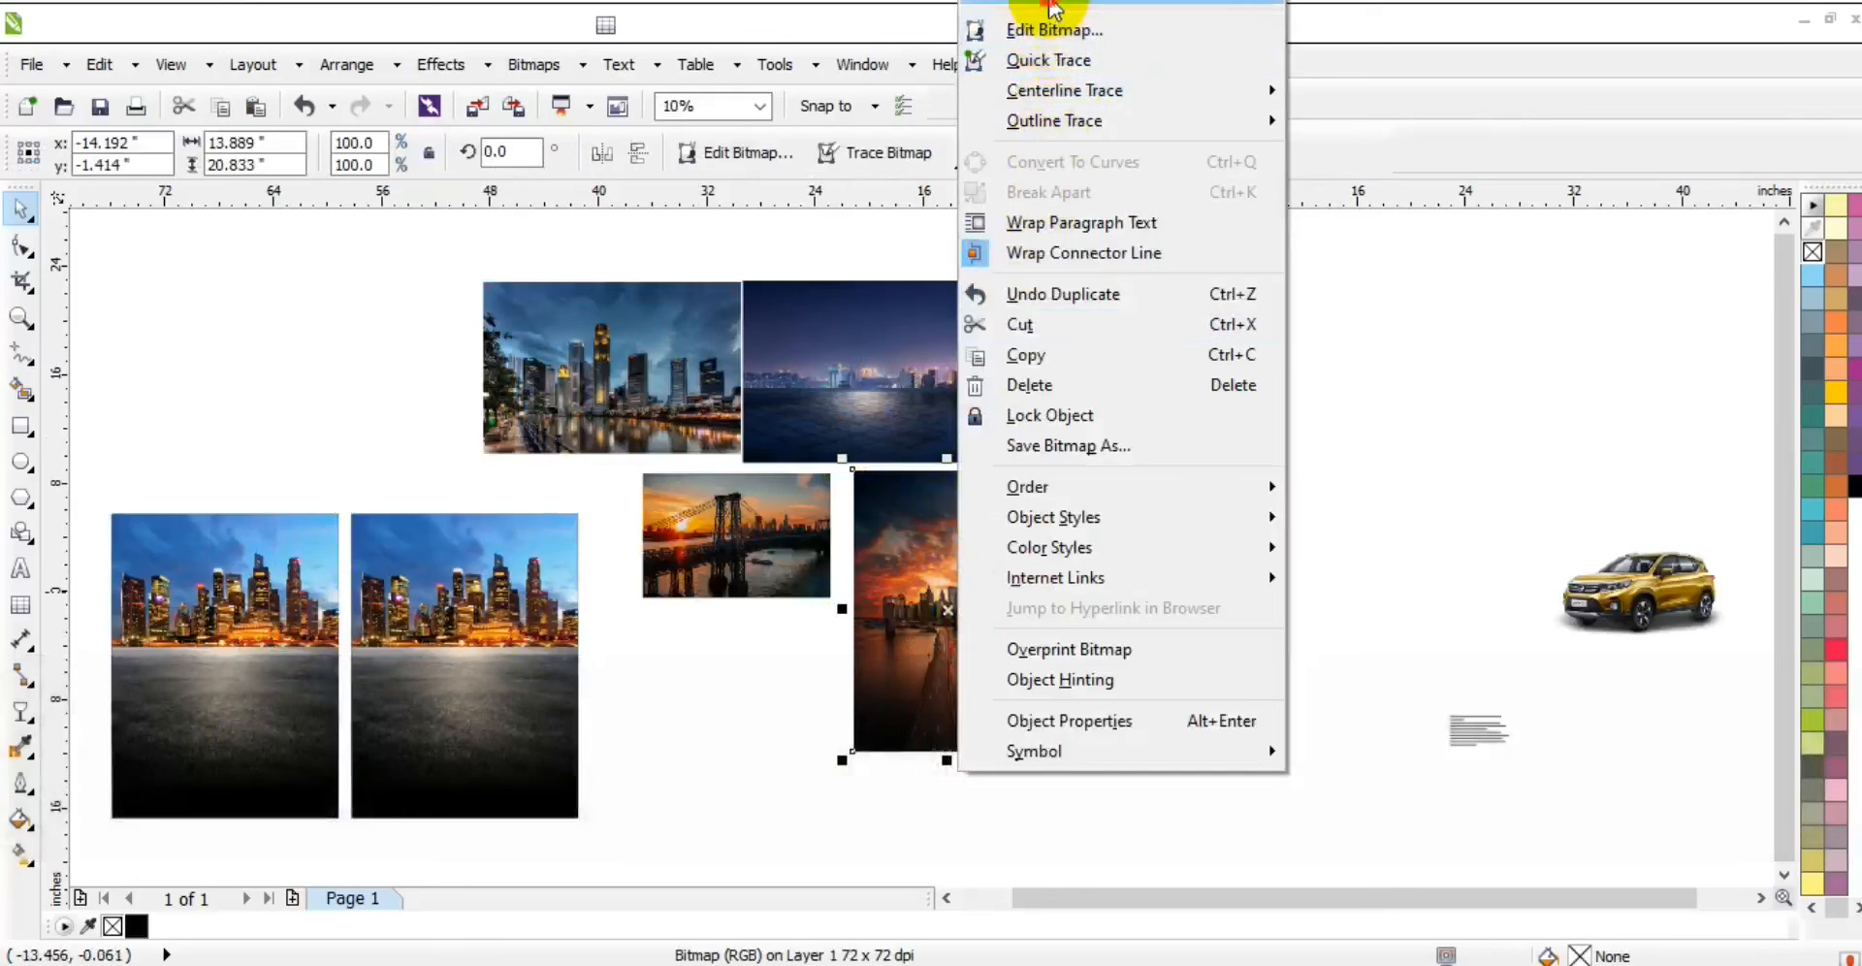
left_click(1052, 29)
- In the copy's PowerClip contents, send the sunset image to the back and delete the blue night city image
left_click_drag(538, 528, 541, 531)
right_click(540, 531)
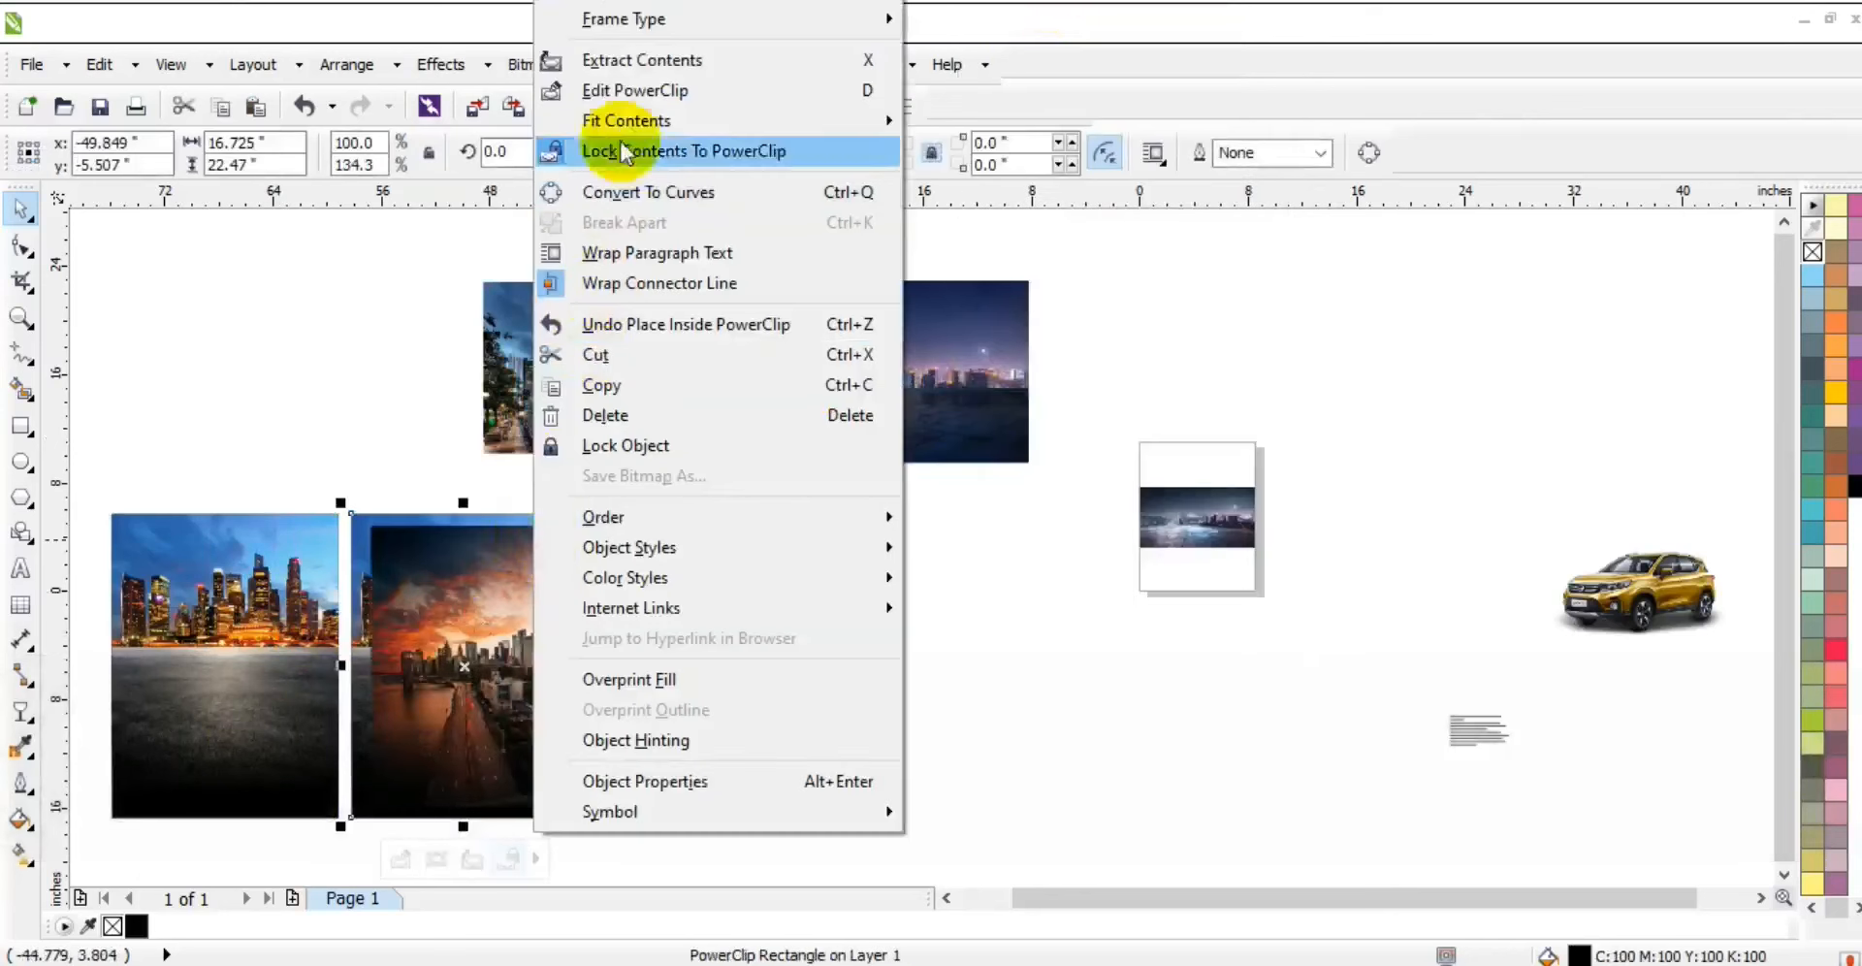
left_click(632, 90)
left_click(464, 640)
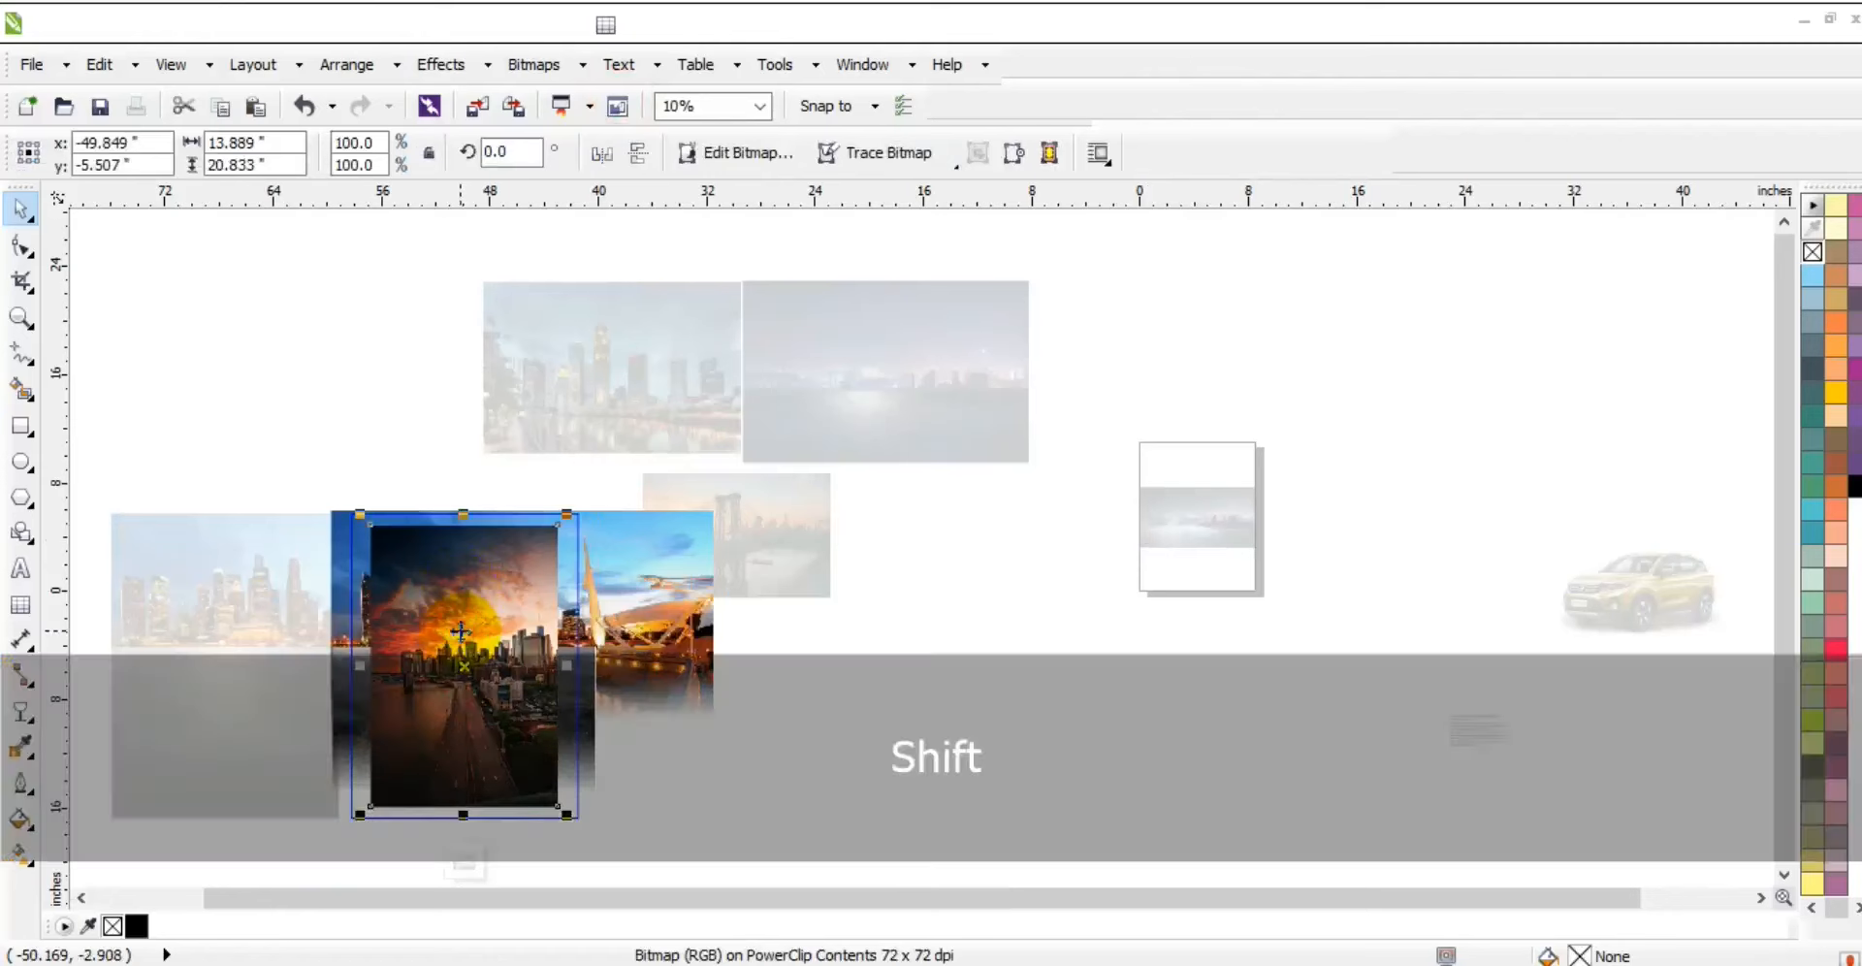
key("shift+Page_Down")
left_click(698, 542, "shift")
key("Delete")
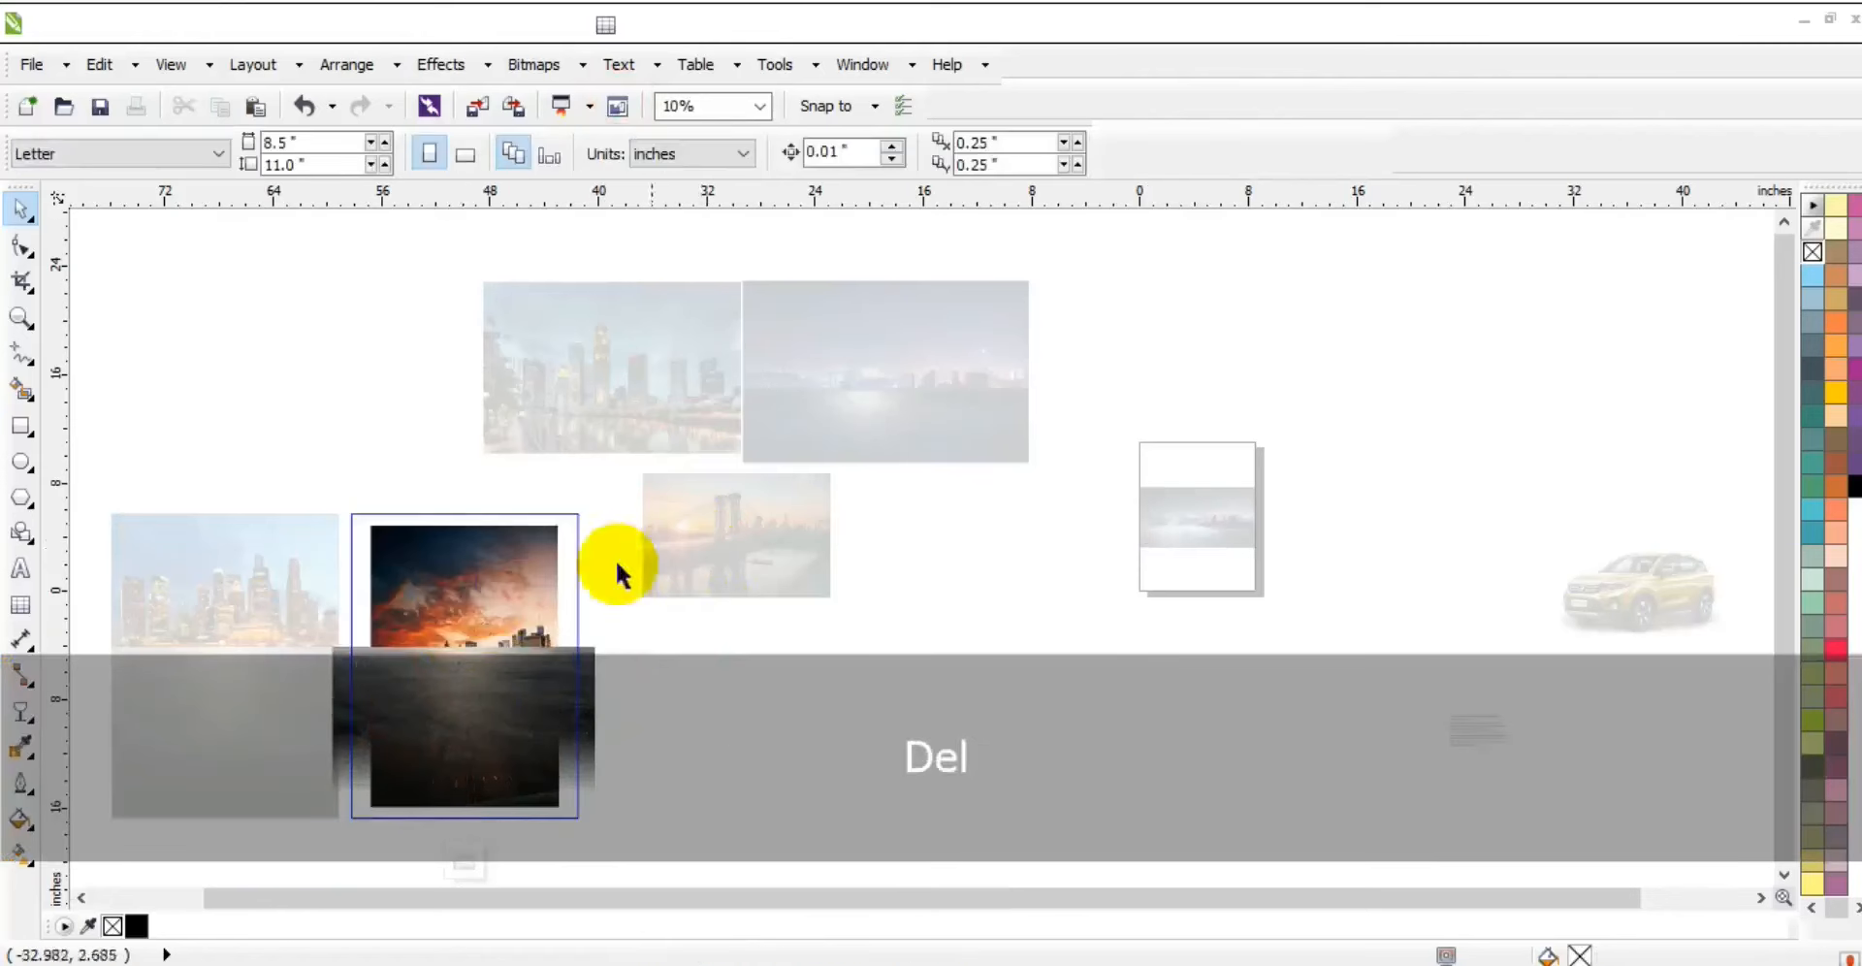
- Scale the sunset image to about 153% and move it so its skyline meets the asphalt's upper edge
left_click(551, 543)
mouse_move(566, 508)
left_mouse_down()
mouse_move(602, 458)
mouse_move(594, 521)
mouse_move(590, 428)
mouse_move(581, 482)
left_mouse_up()
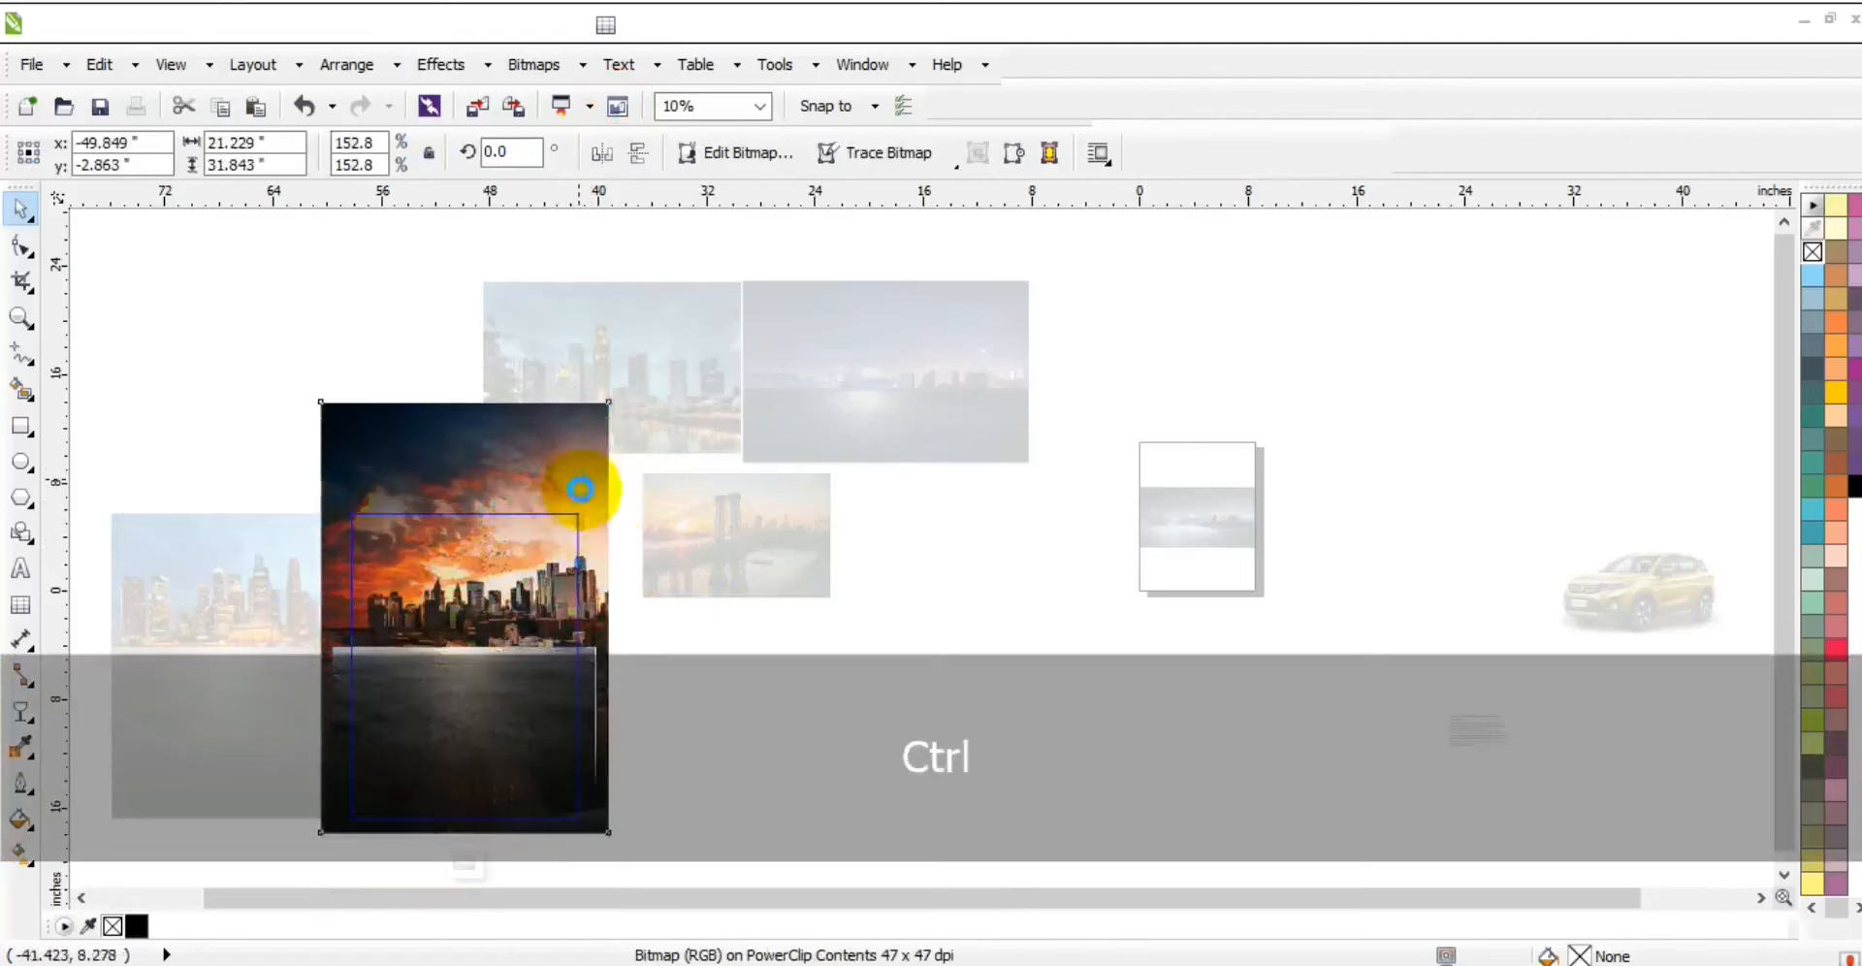
key("shift+F2")
left_click(20, 317)
left_click_drag(622, 315, 1258, 667)
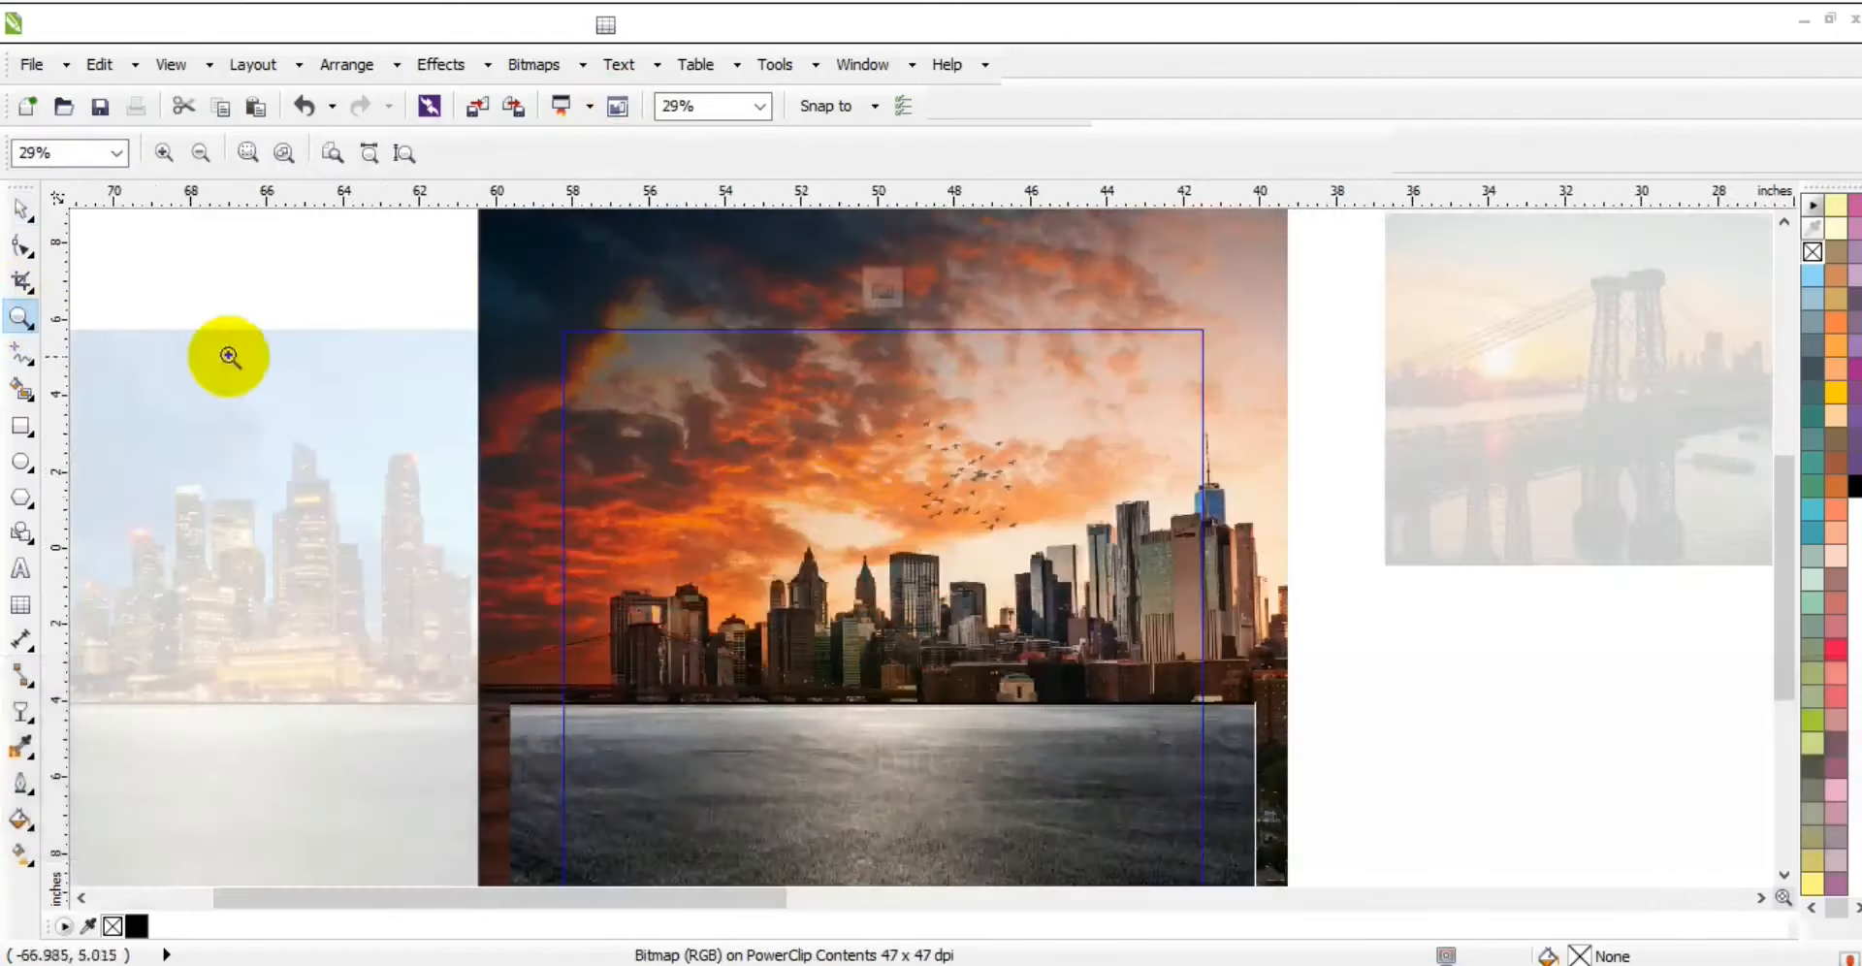
left_click(19, 209)
left_click_drag(1258, 572, 1234, 611)
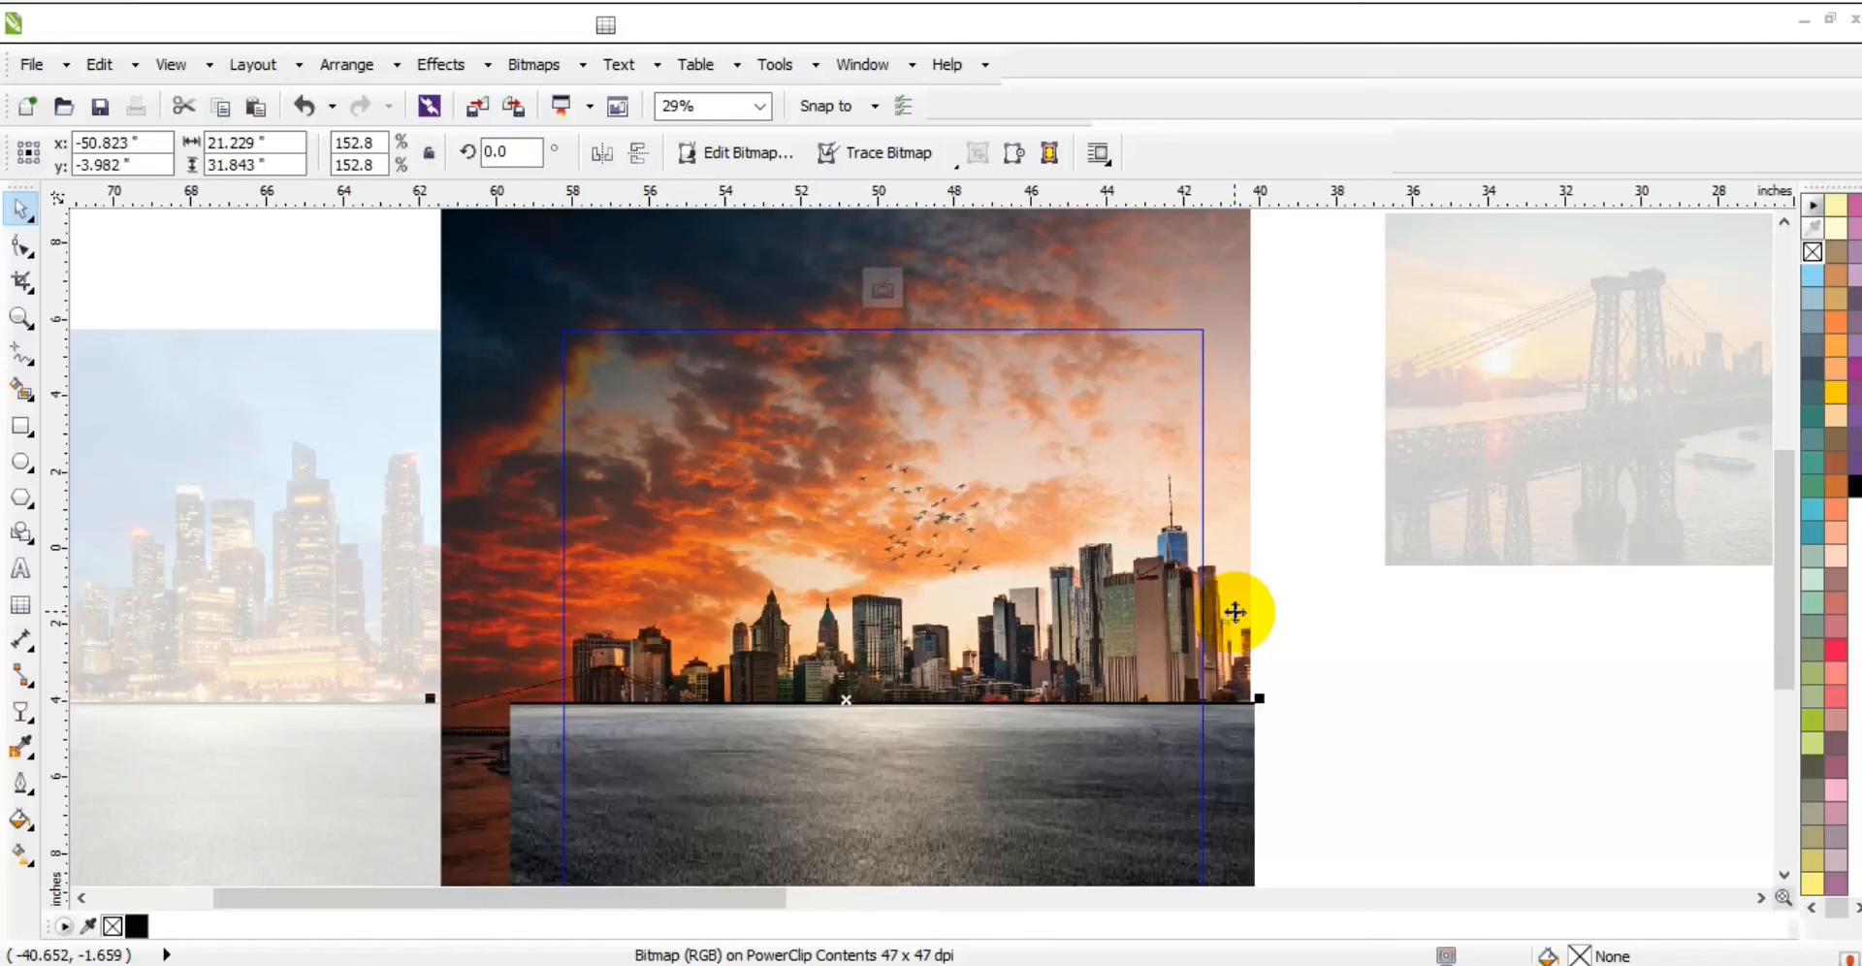
- Draw a black rectangle about 19.6 by 6 inches over the skyline's base and fade it upward with a linear transparency
left_click(20, 425)
left_click_drag(1119, 690, 506, 773)
left_click_drag(1174, 659, 1255, 546)
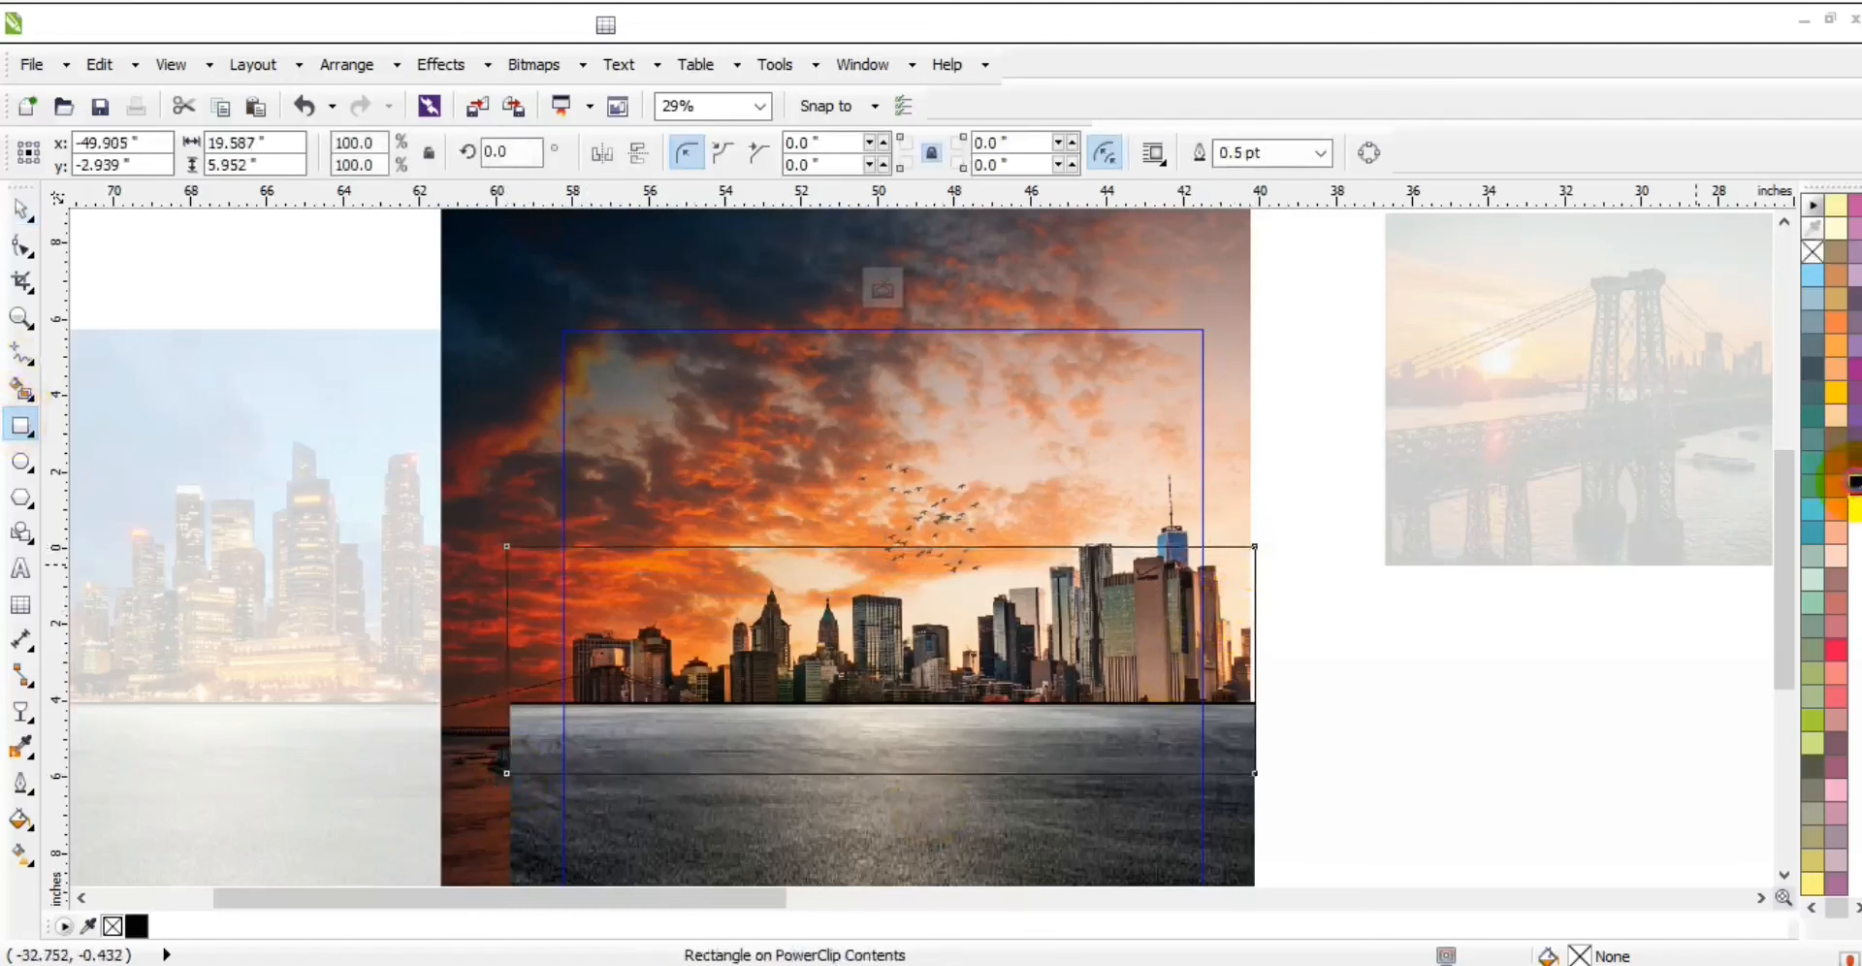
left_click(1854, 482)
left_click(20, 711)
left_click_drag(831, 732, 831, 615)
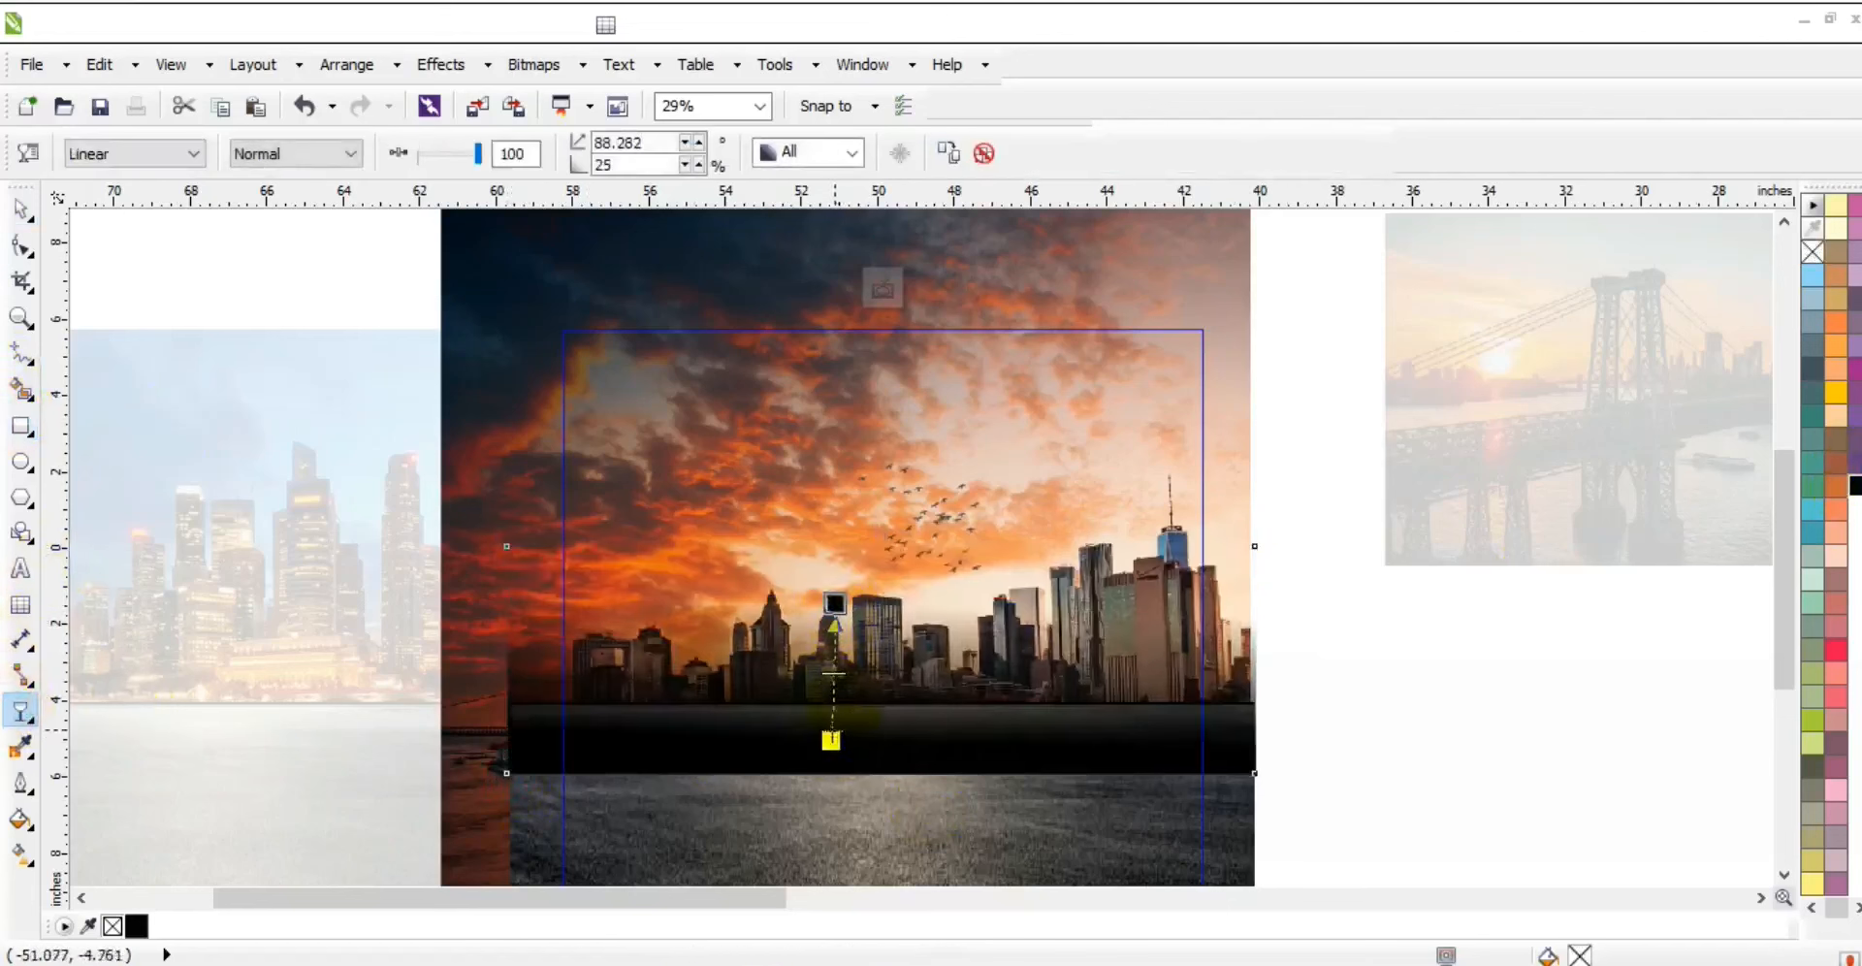
left_click_drag(827, 742, 834, 718)
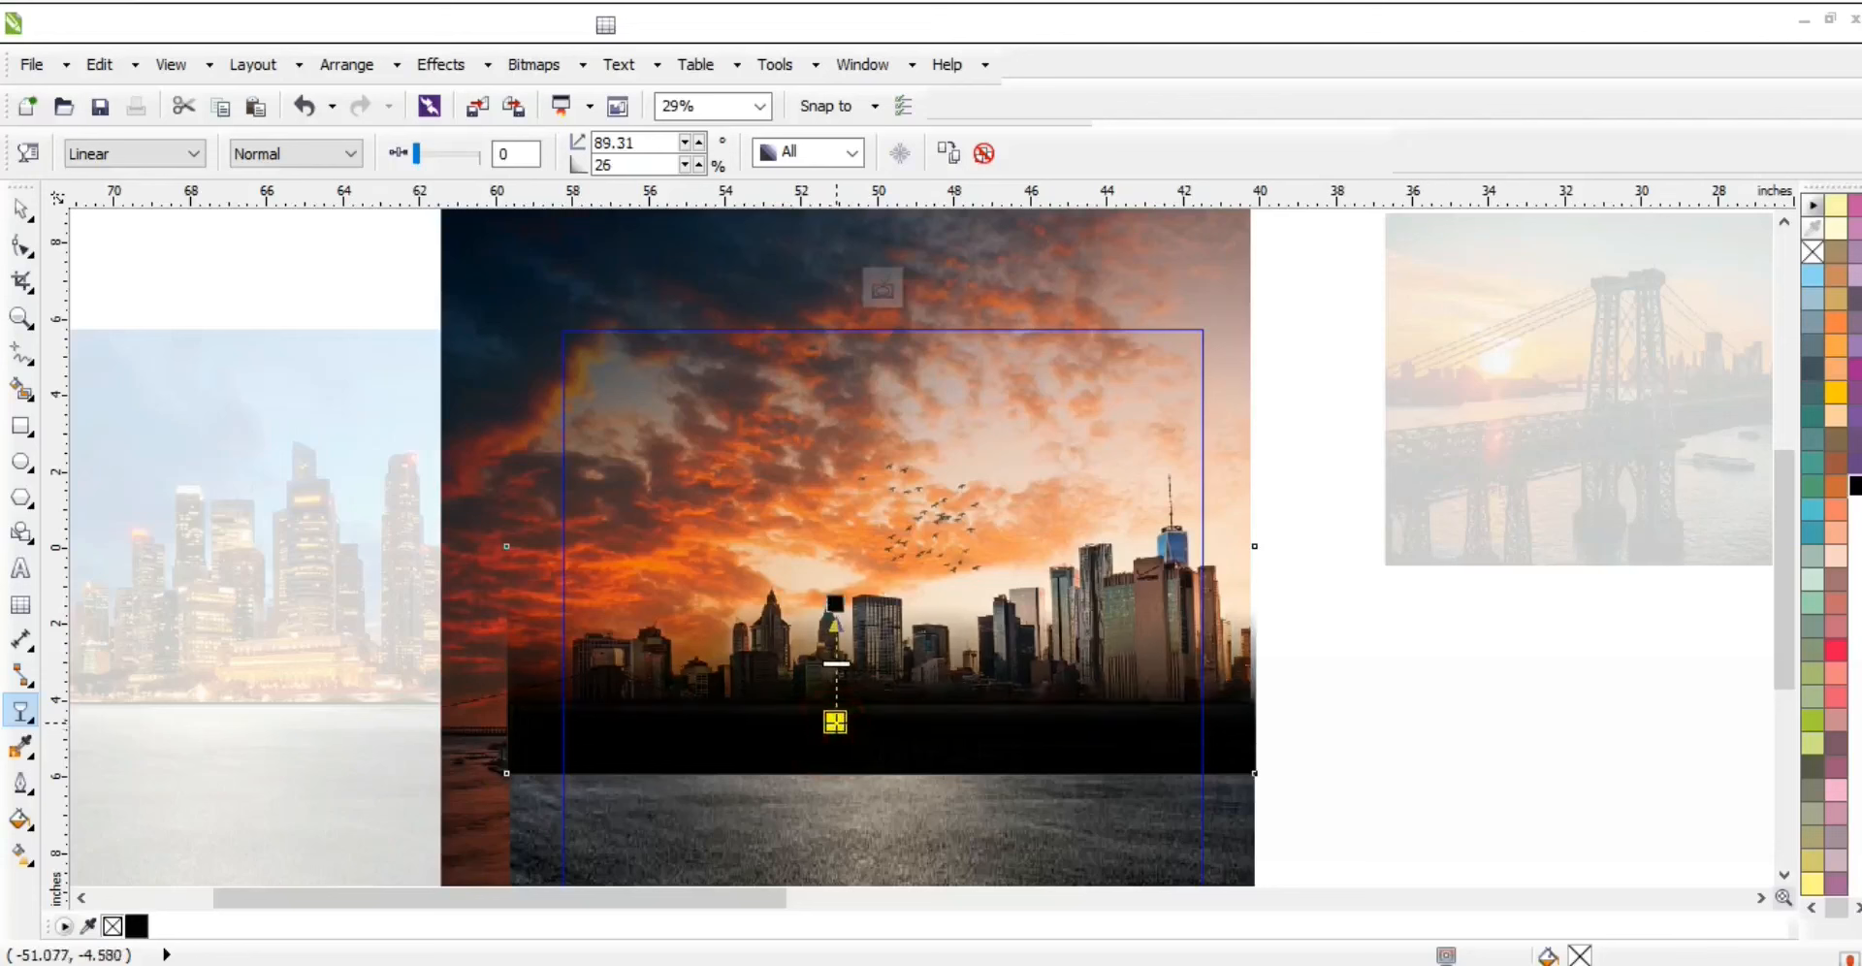
- Place the faded black rectangle behind the asphalt, remove its outline and finish editing the PowerClip
left_click(25, 205)
key("ctrl+Page_Down")
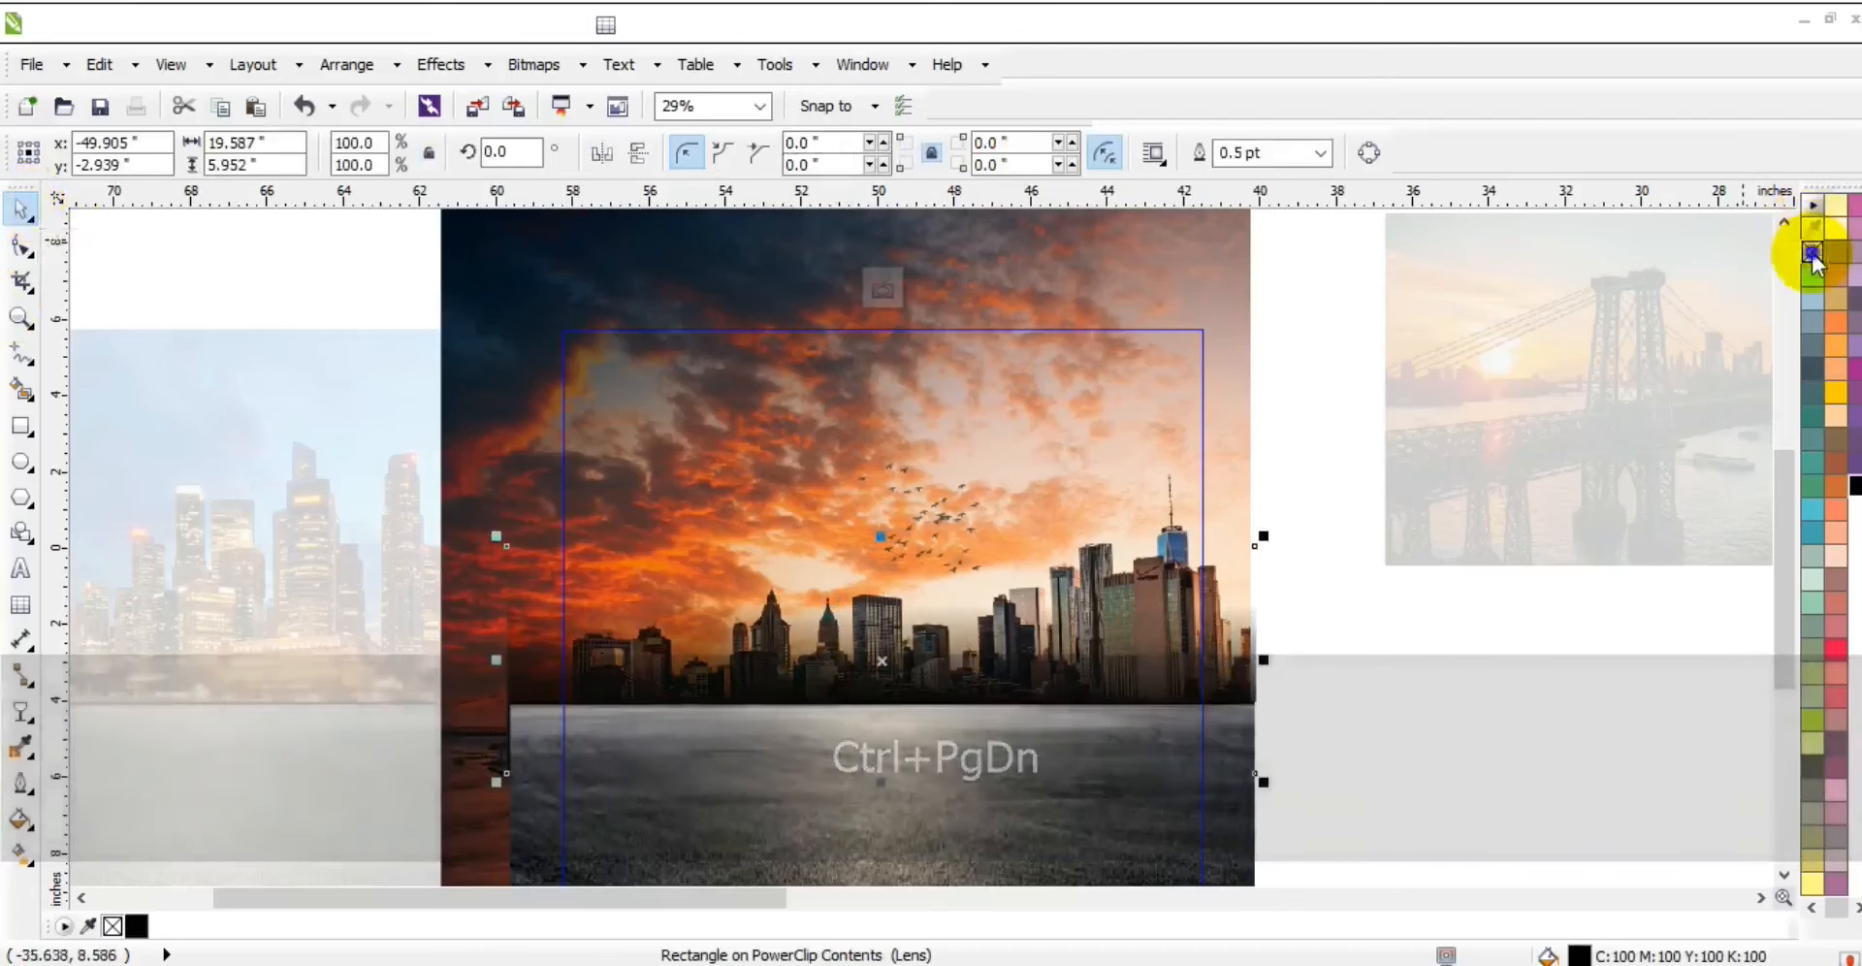
right_click(1812, 251)
key("f")
key("F3")
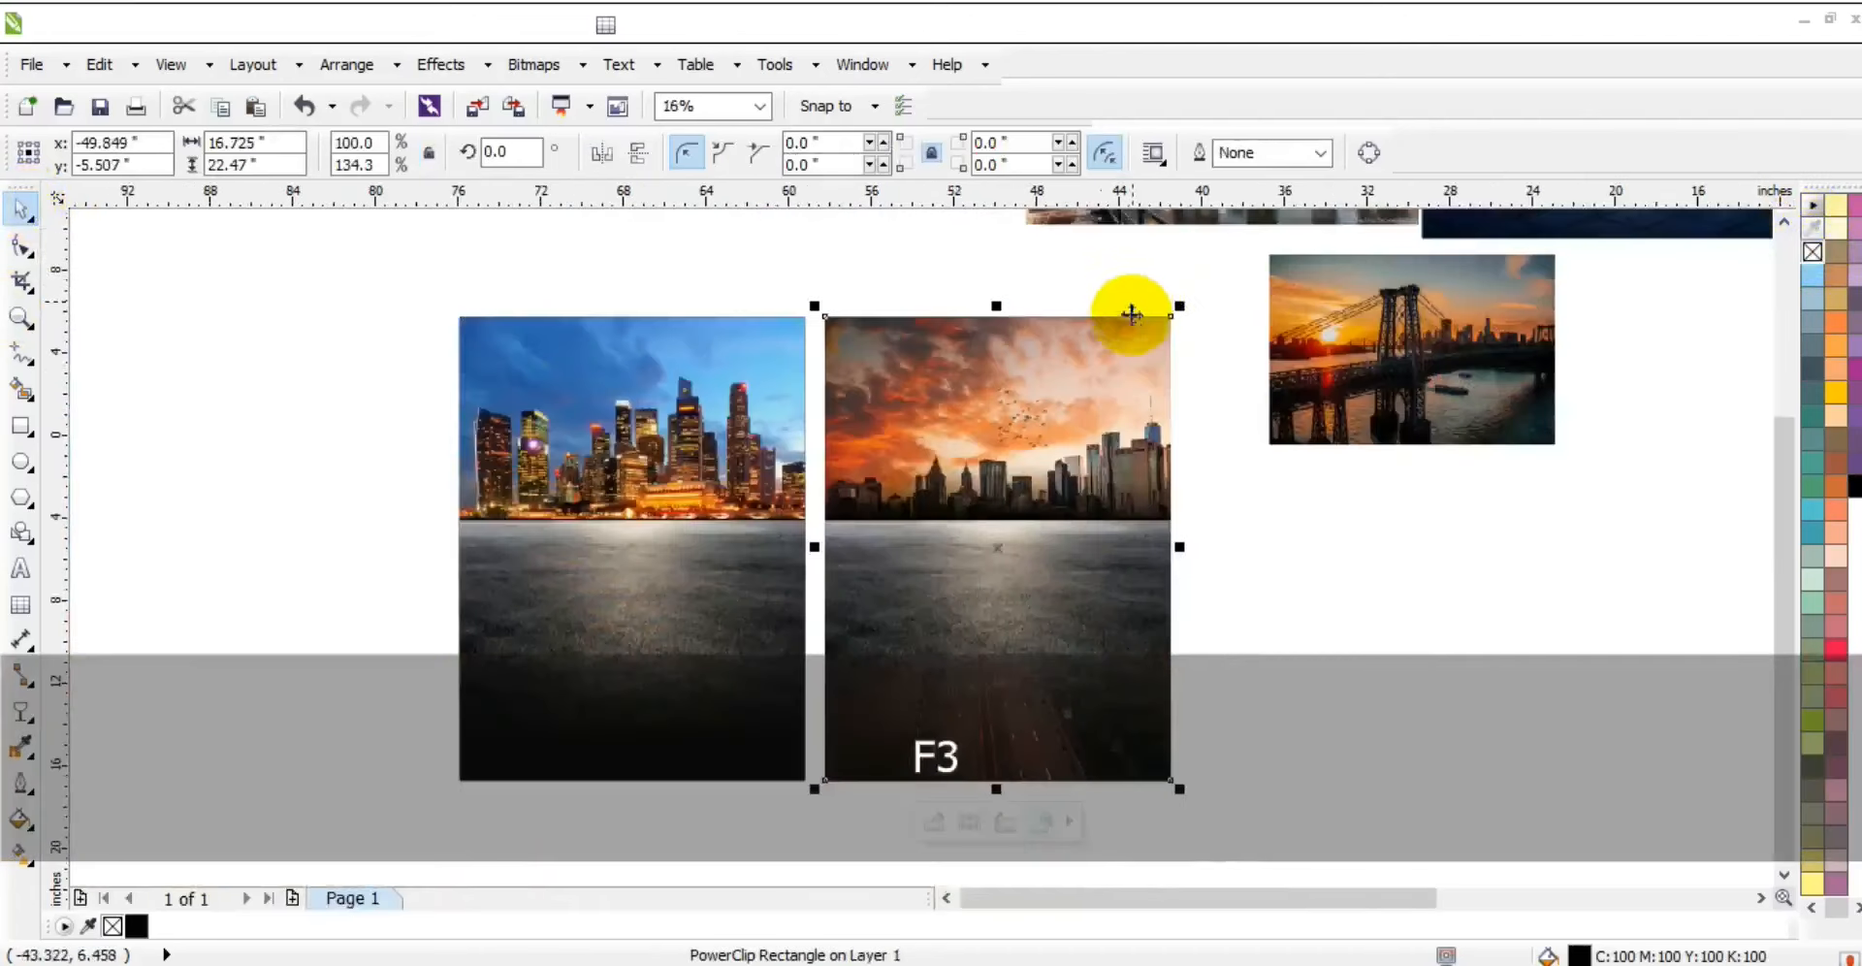
key("Escape")
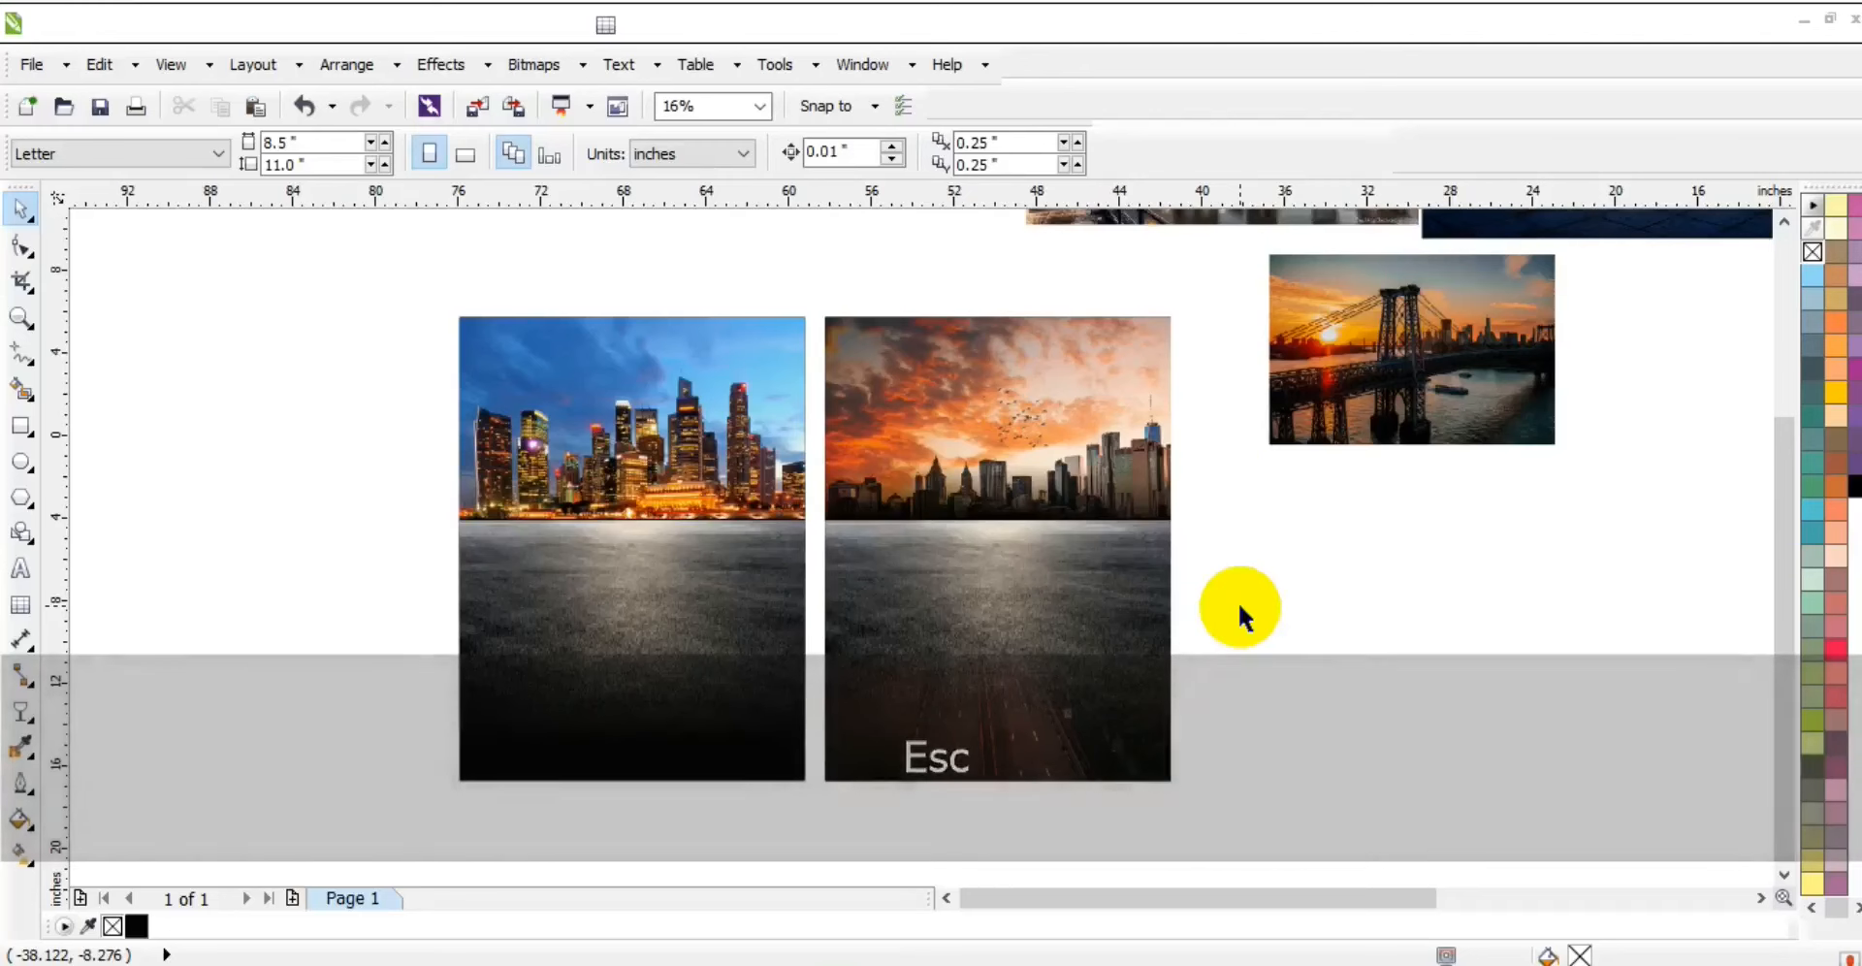
- Crop the sunset image's lower part inside the PowerClip so the road no longer shows beneath the asphalt, then finish editing
right_click(1050, 402)
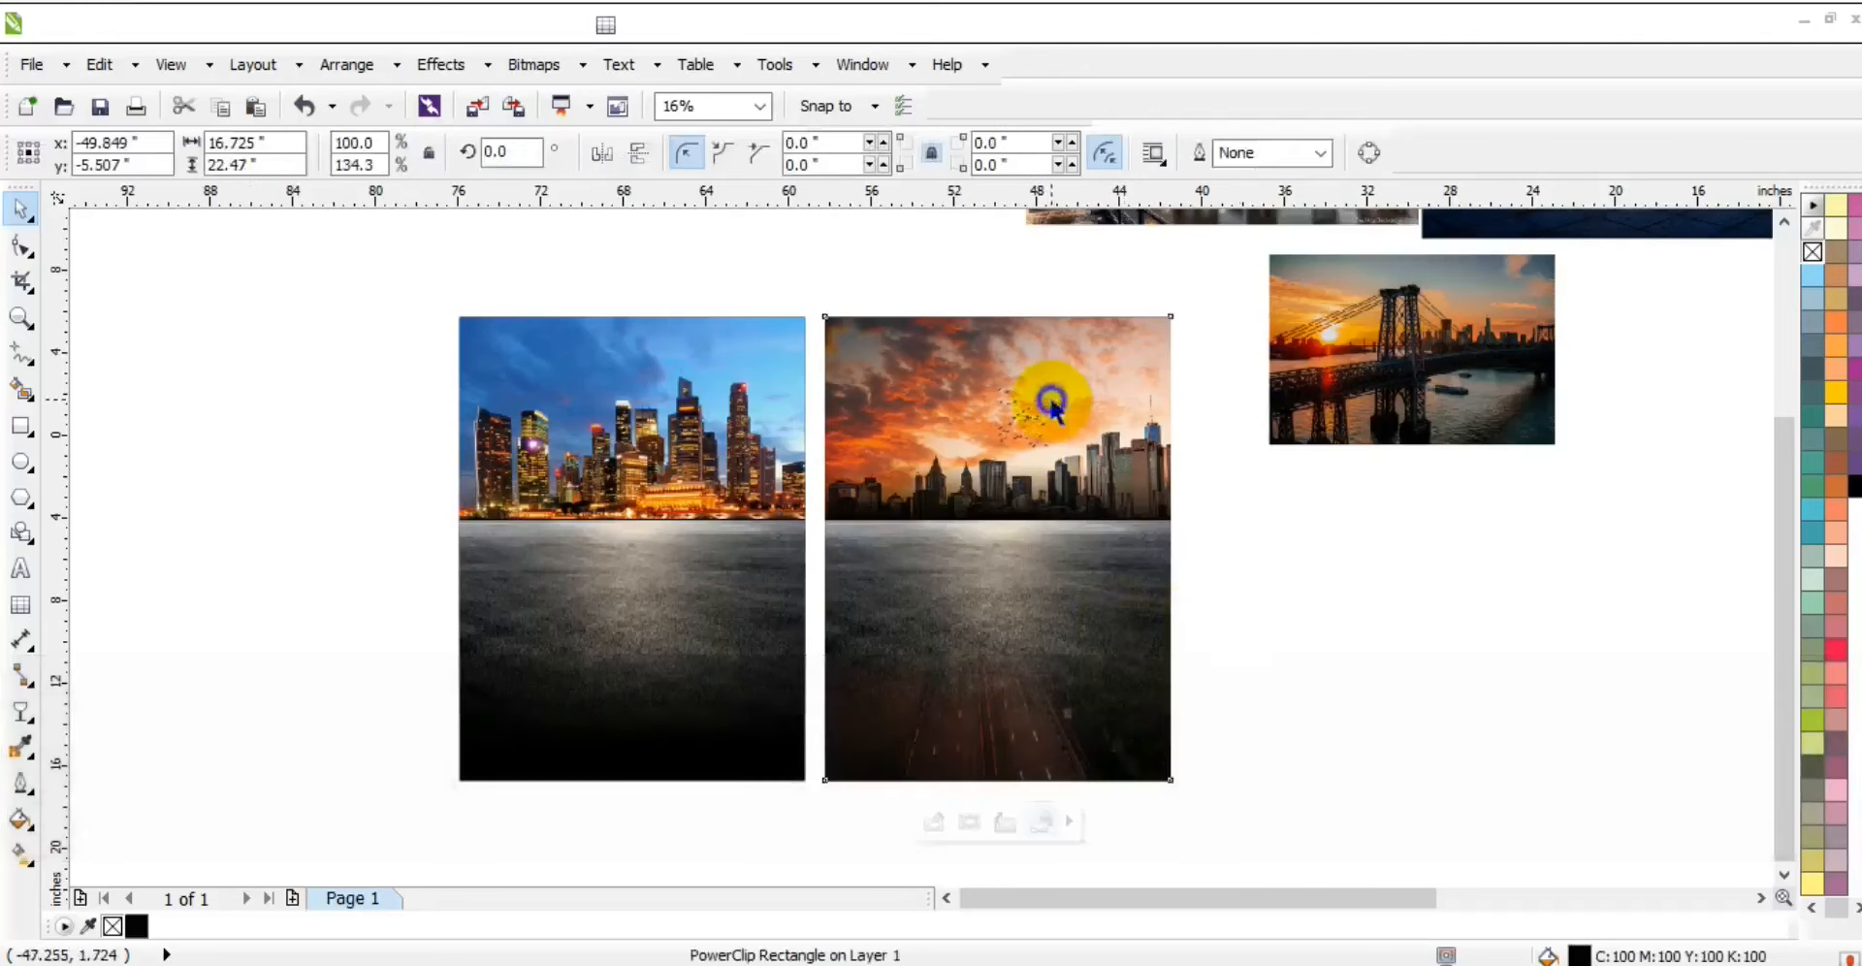
left_click(1120, 92)
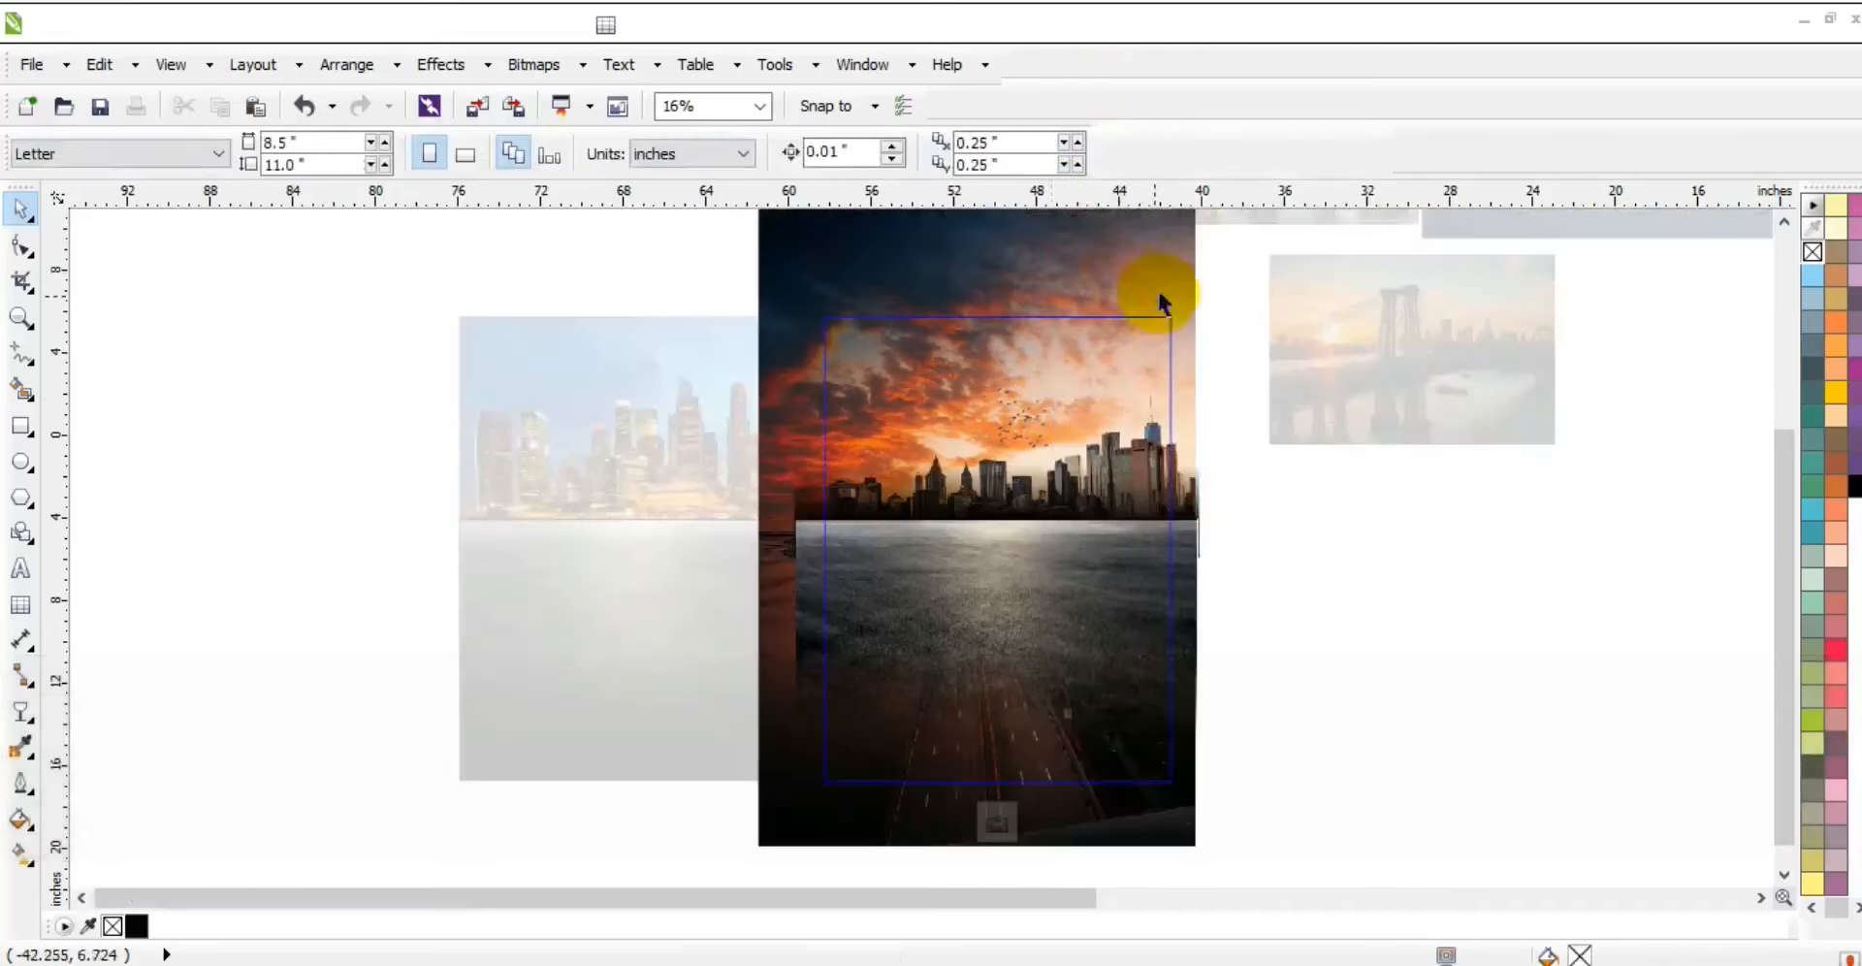
left_click(17, 250)
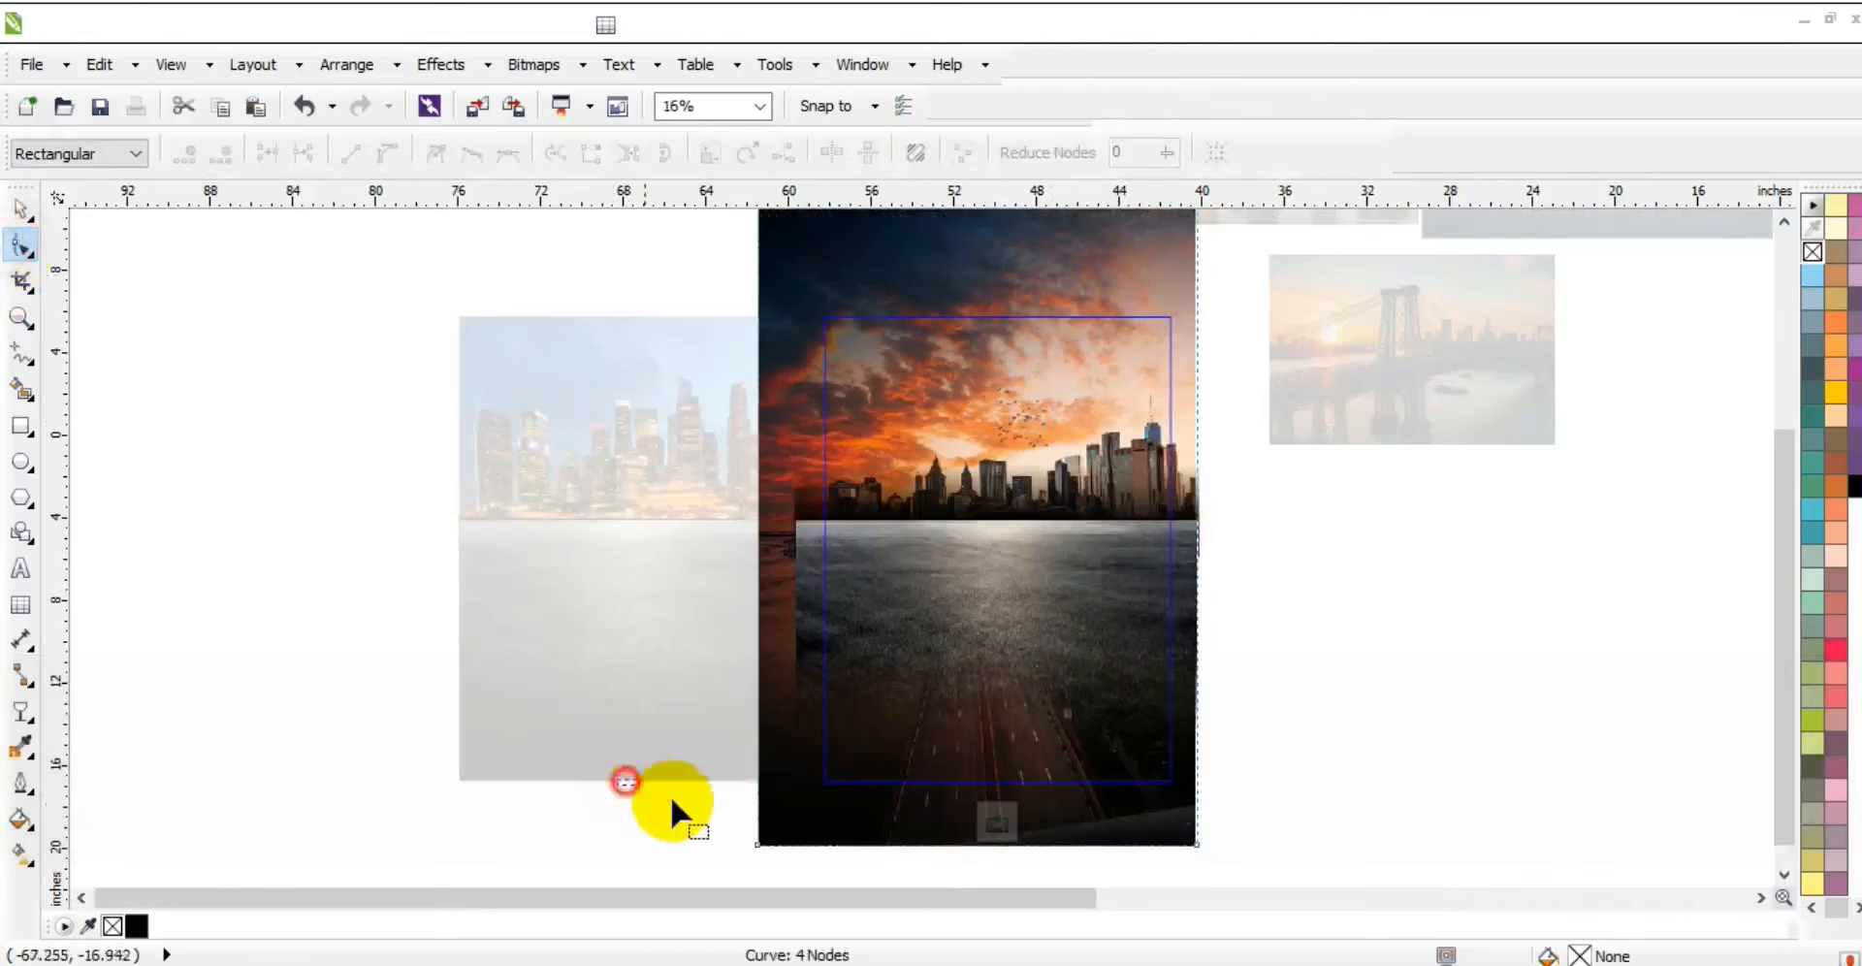
left_click_drag(672, 799, 1260, 873)
left_click_drag(1199, 790, 1215, 534)
left_click(1214, 529, "ctrl")
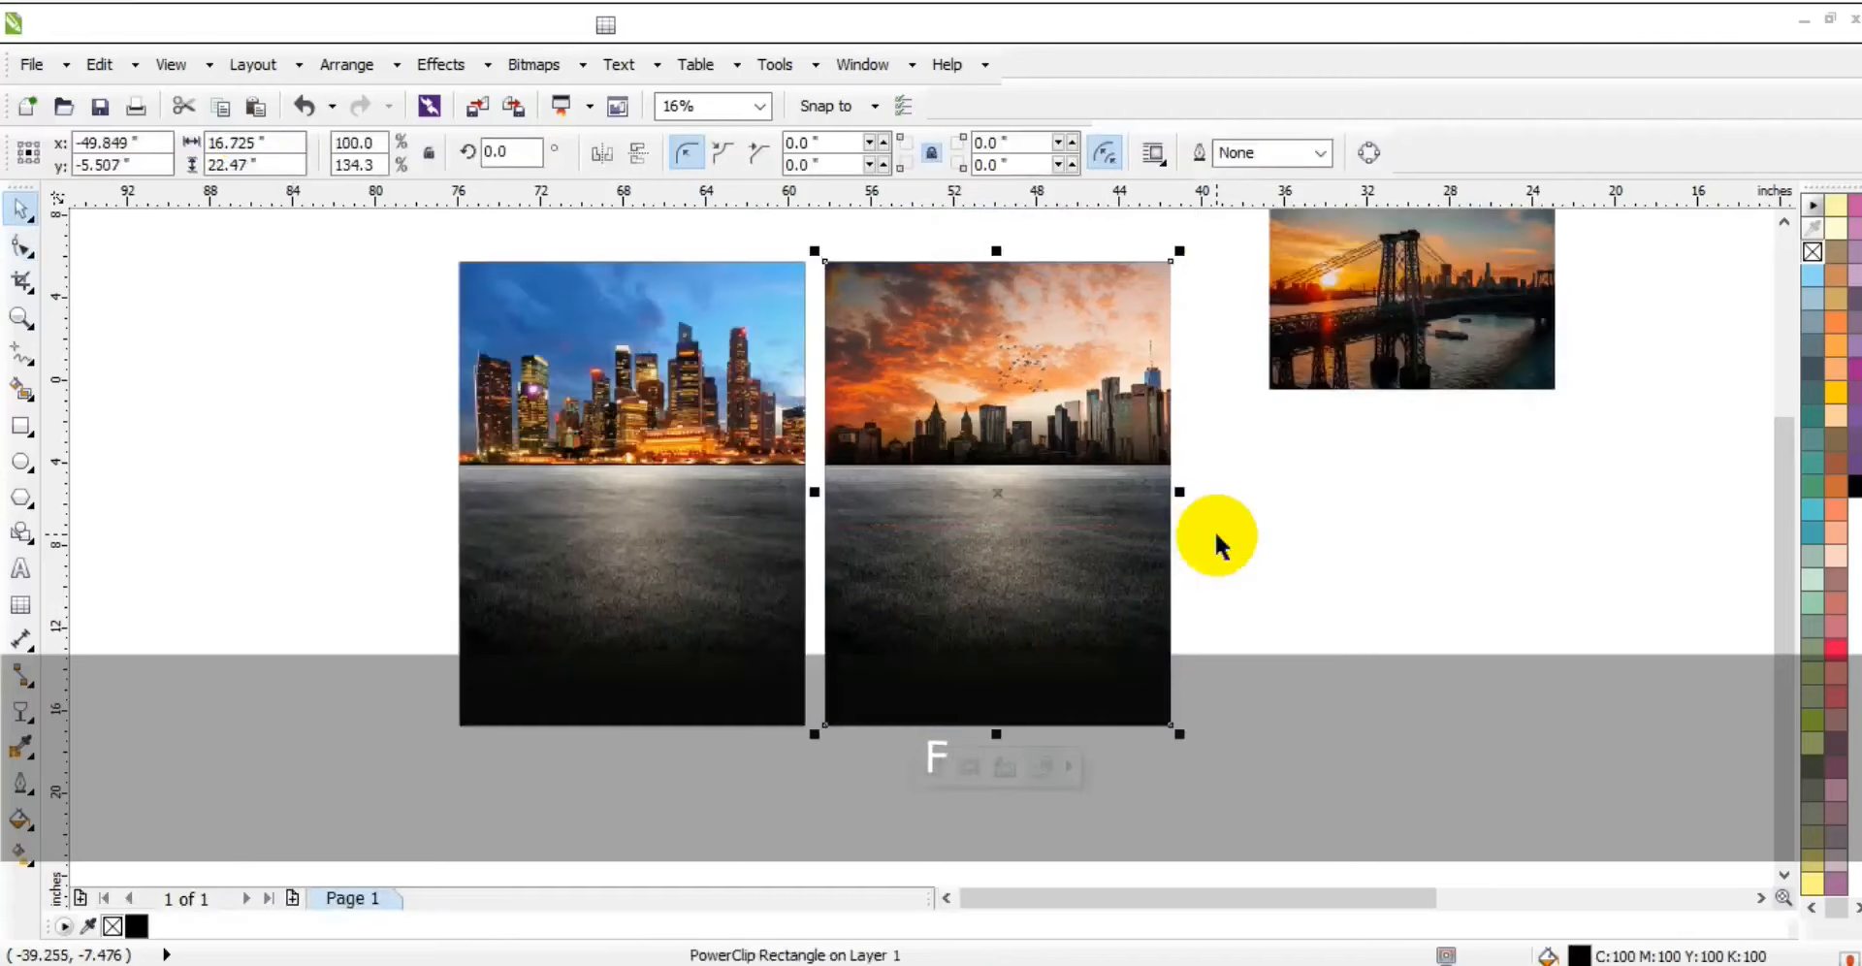
- Move the yellow car onto the sunset poster's asphalt and bring it to the front
left_click(1220, 608)
key("F4")
left_click_drag(1639, 592, 448, 674)
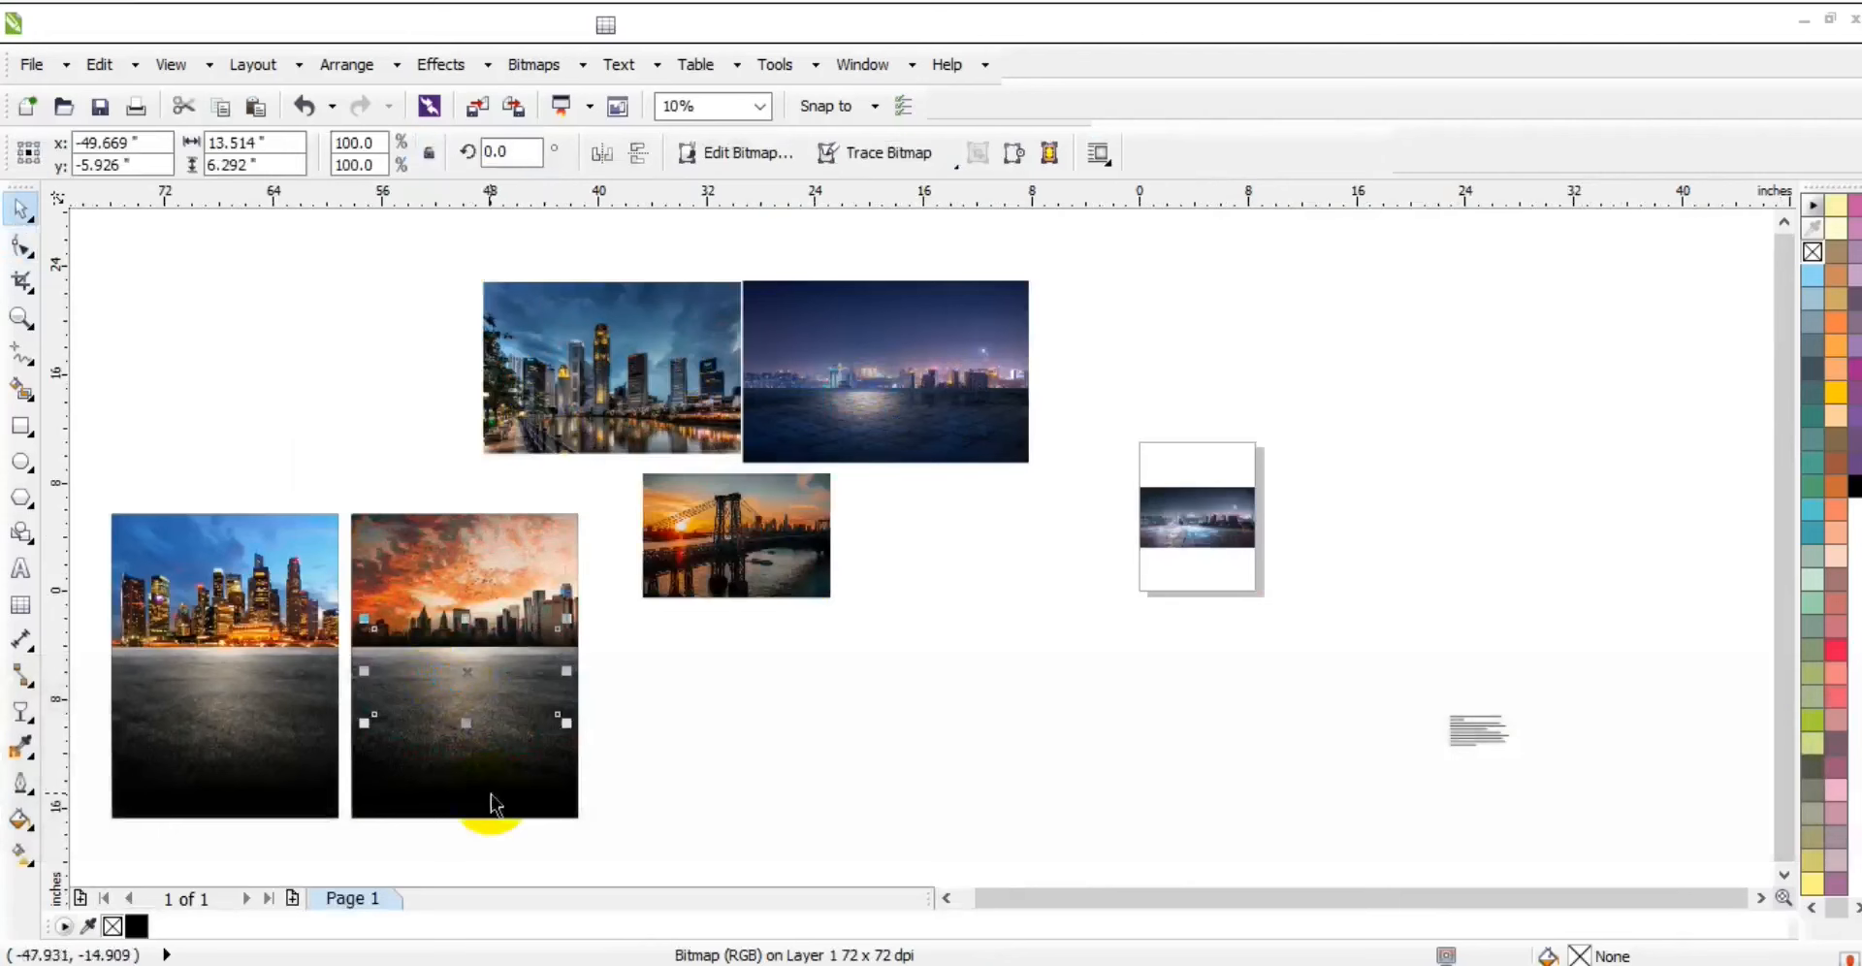
key("shift+Page_Up")
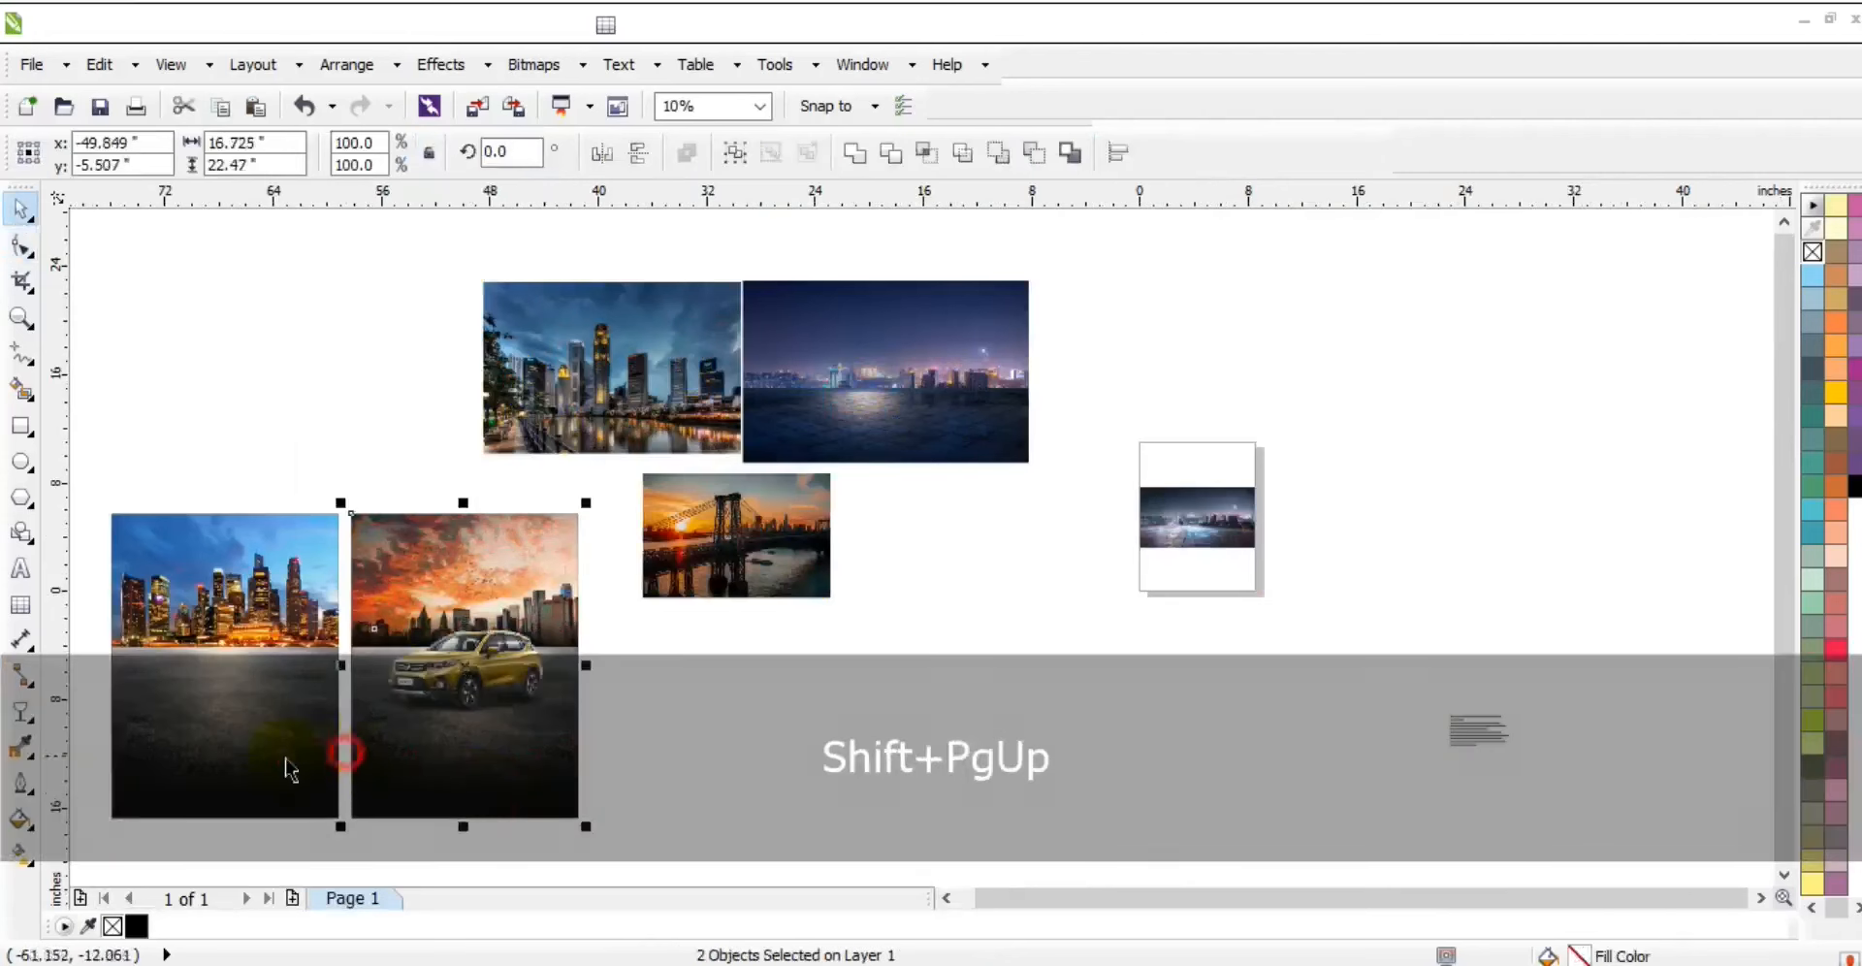
- Enlarge the car slightly on the sunset poster and copy it onto the blue city poster, centred horizontally
key("shift+F2")
key("Escape")
left_click_drag(1179, 550, 1175, 554)
left_click_drag(1371, 468, 1392, 441)
left_click_drag(1314, 548, 811, 532)
left_click(823, 731, "shift")
key("c")
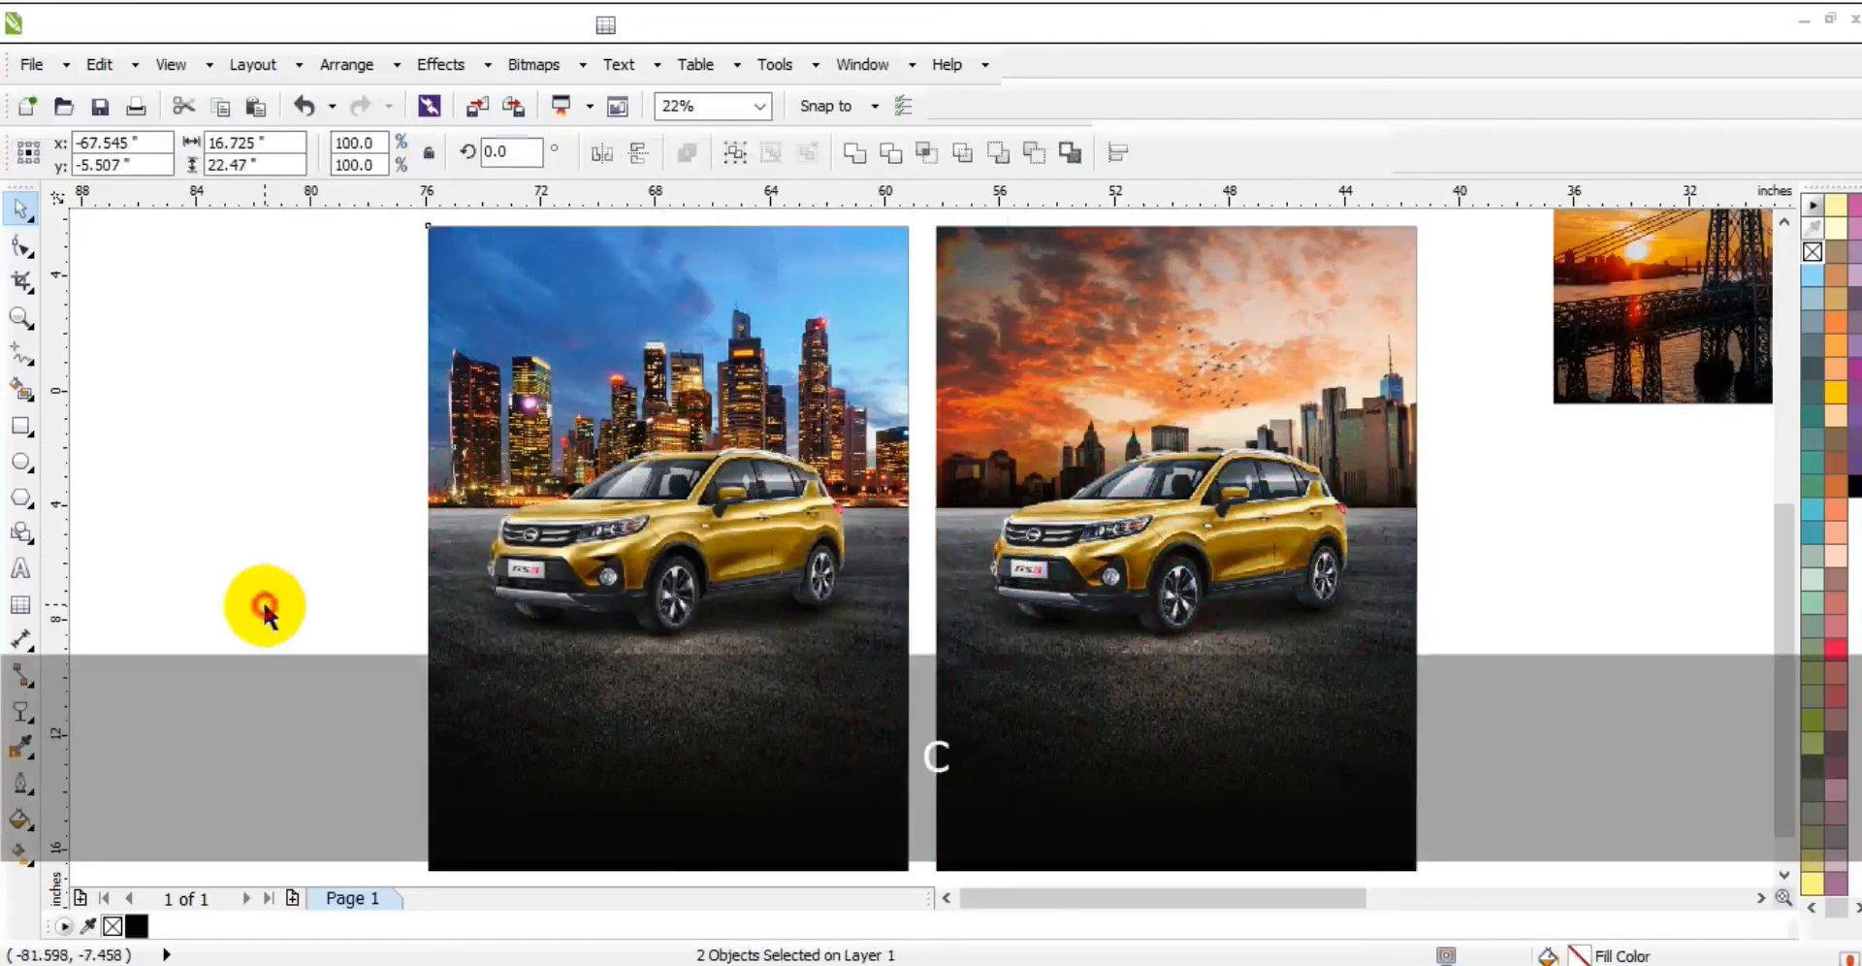
- Enlarge the car on the blue city poster slightly and repeat the resize on the sunset poster's car
left_click(630, 510)
left_click_drag(893, 424, 1195, 514)
key("ctrl+r")
left_click(1485, 603)
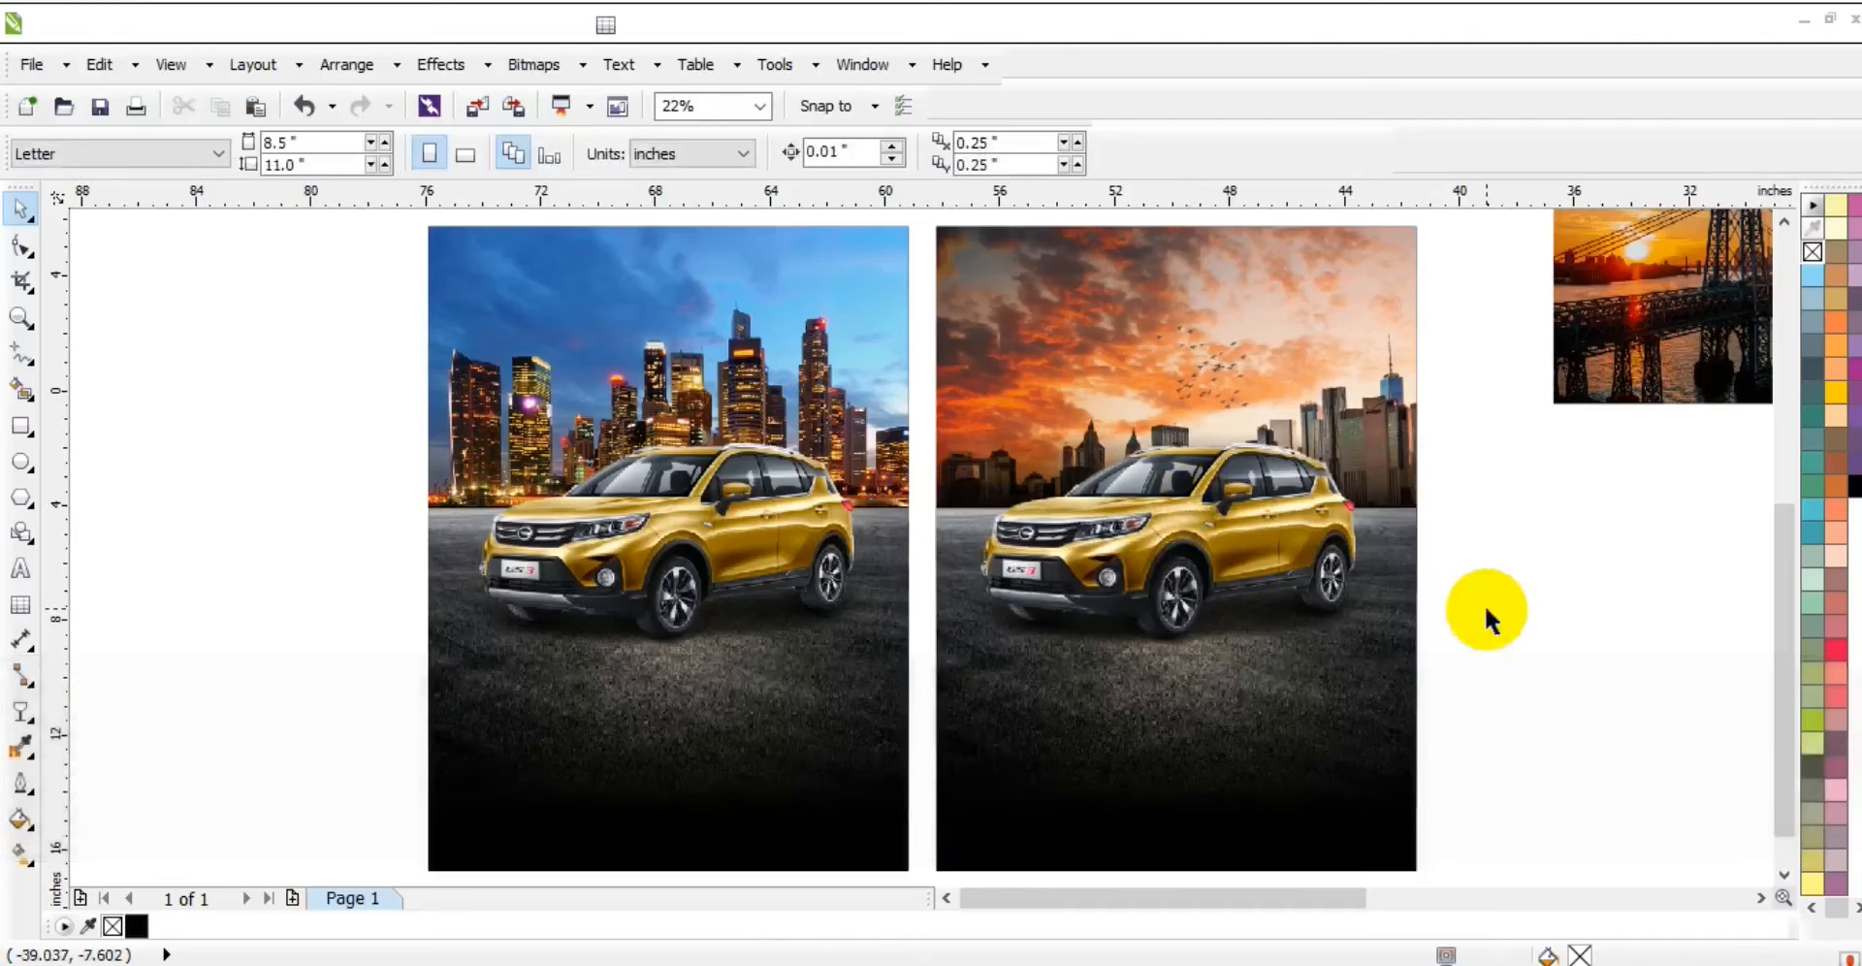
- Move the specifications text onto the blue city poster below the car and fill it with white
key("F4")
left_click_drag(1613, 694, 1745, 815)
left_click_drag(1692, 759, 230, 788)
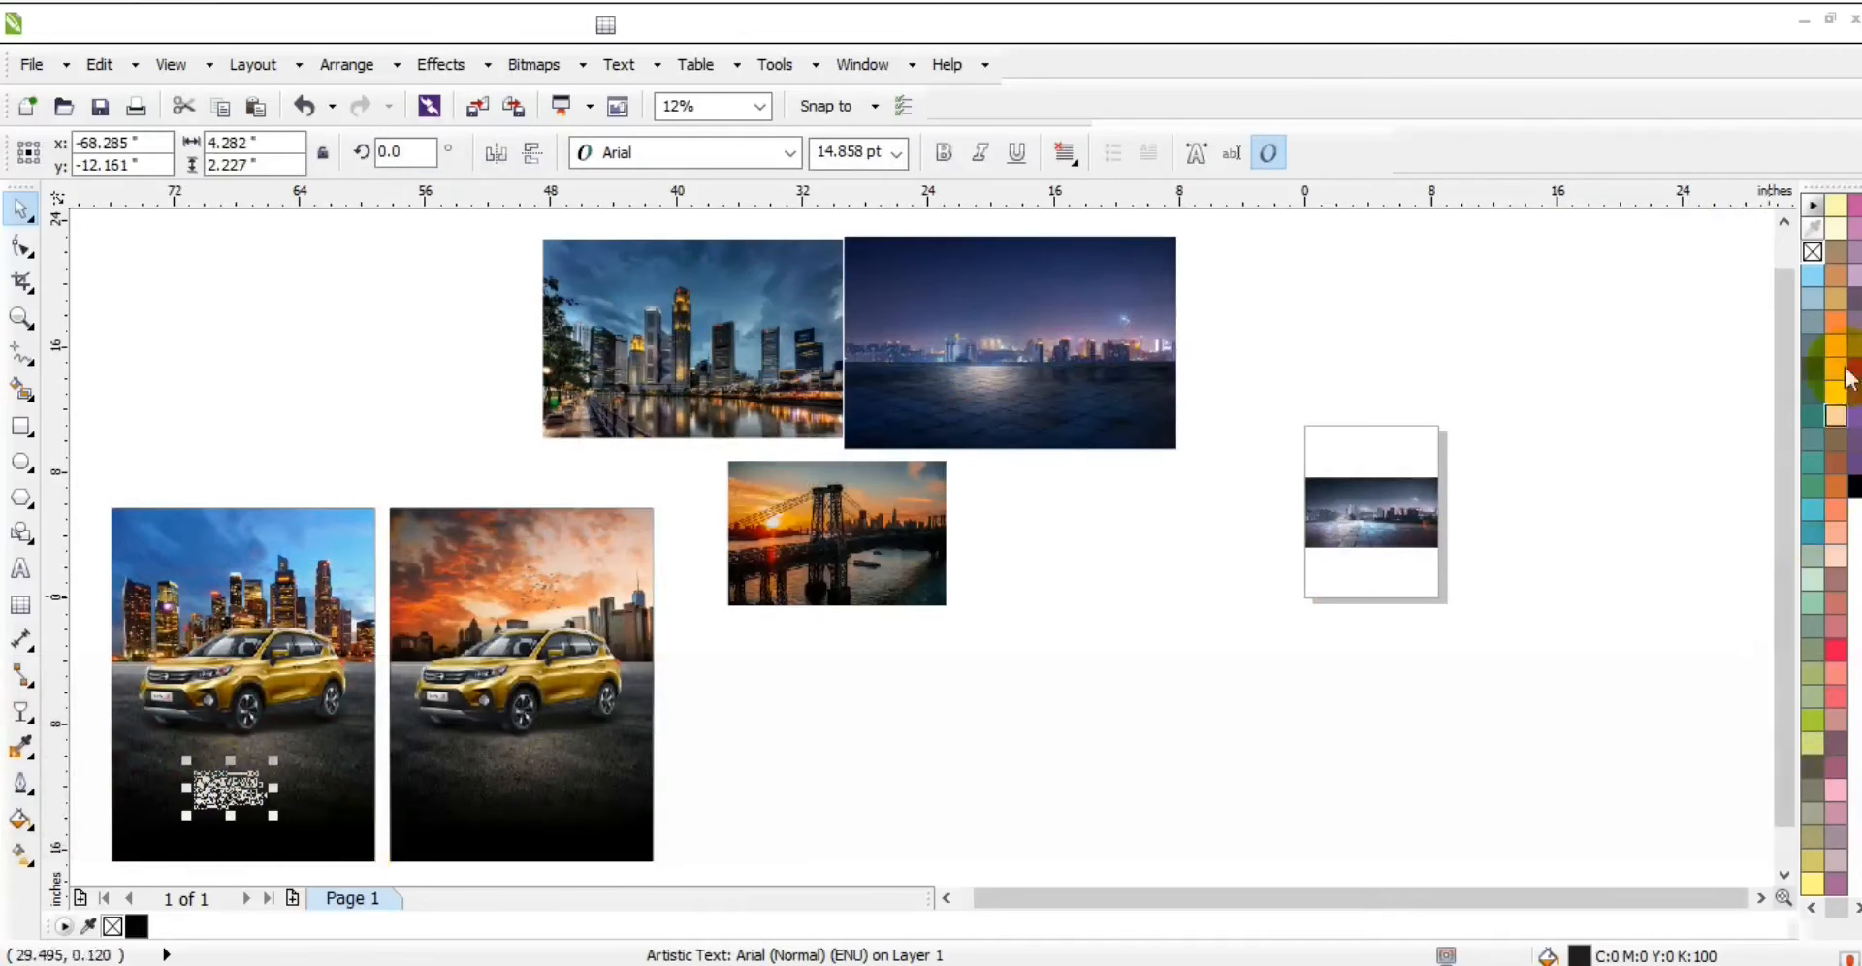
left_click(1811, 907)
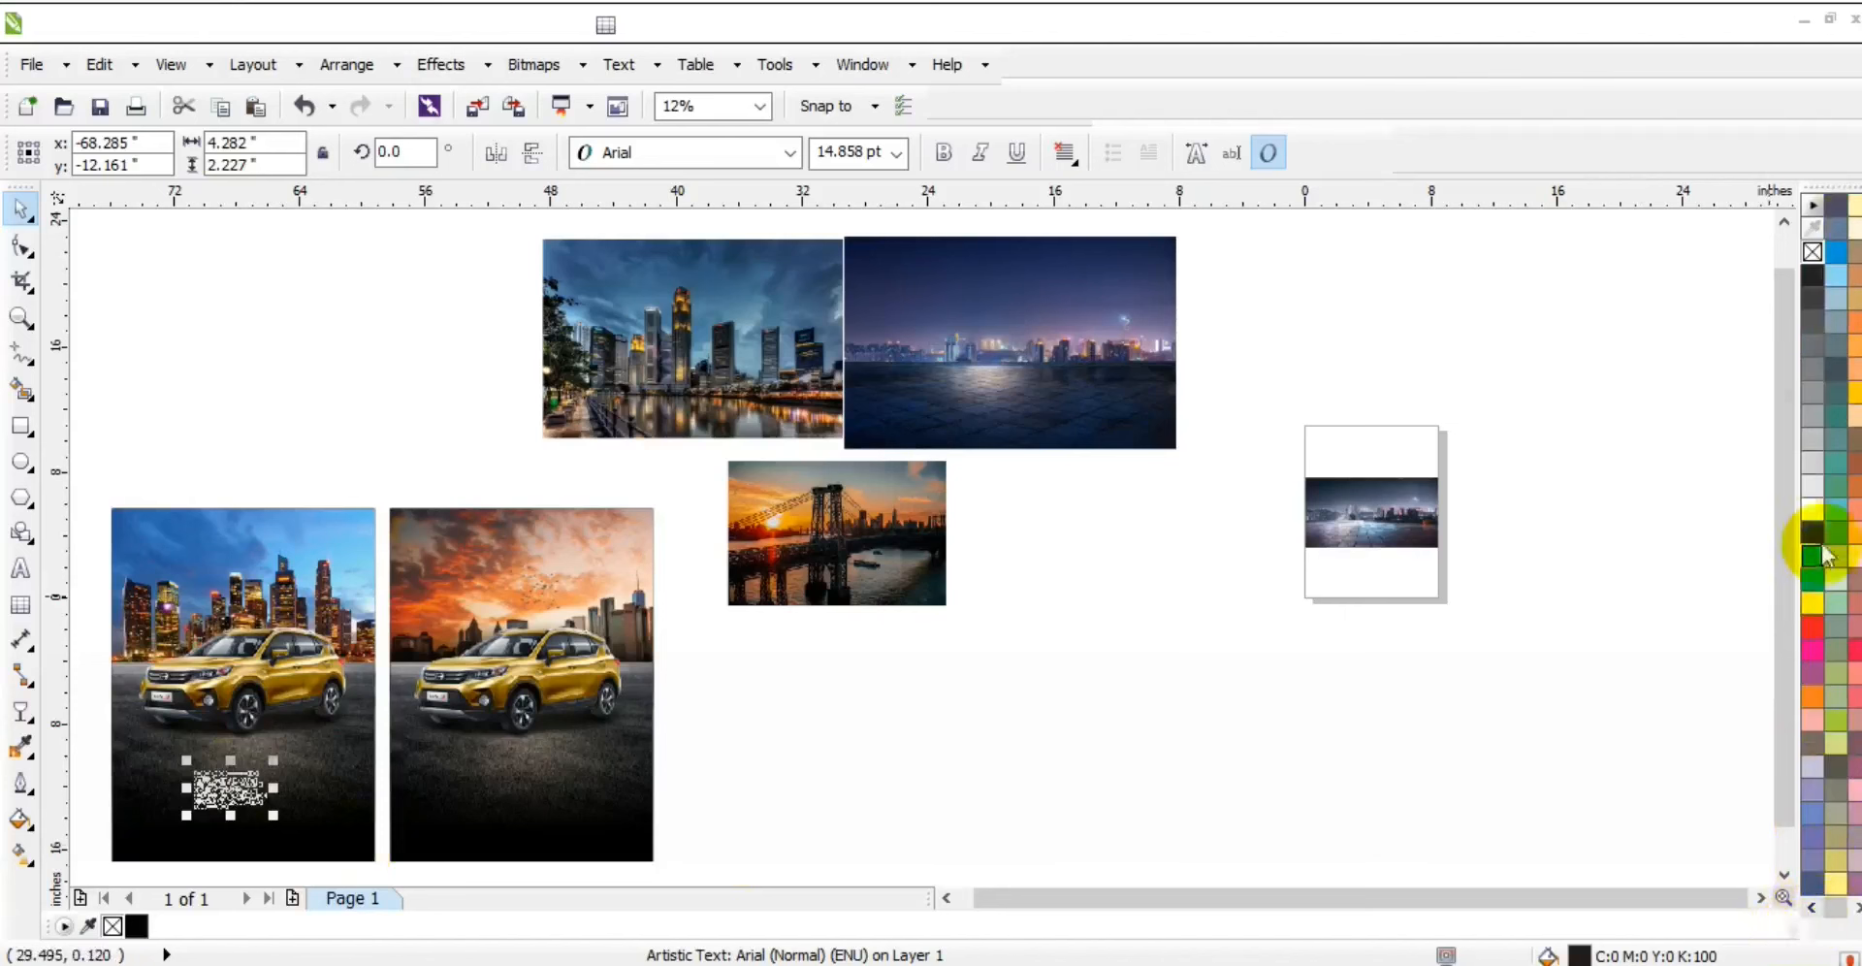
left_click(1811, 509)
- Enlarge the specifications text to about 38.3 pt and set its font to Centrale Sans XBold
left_click(318, 529)
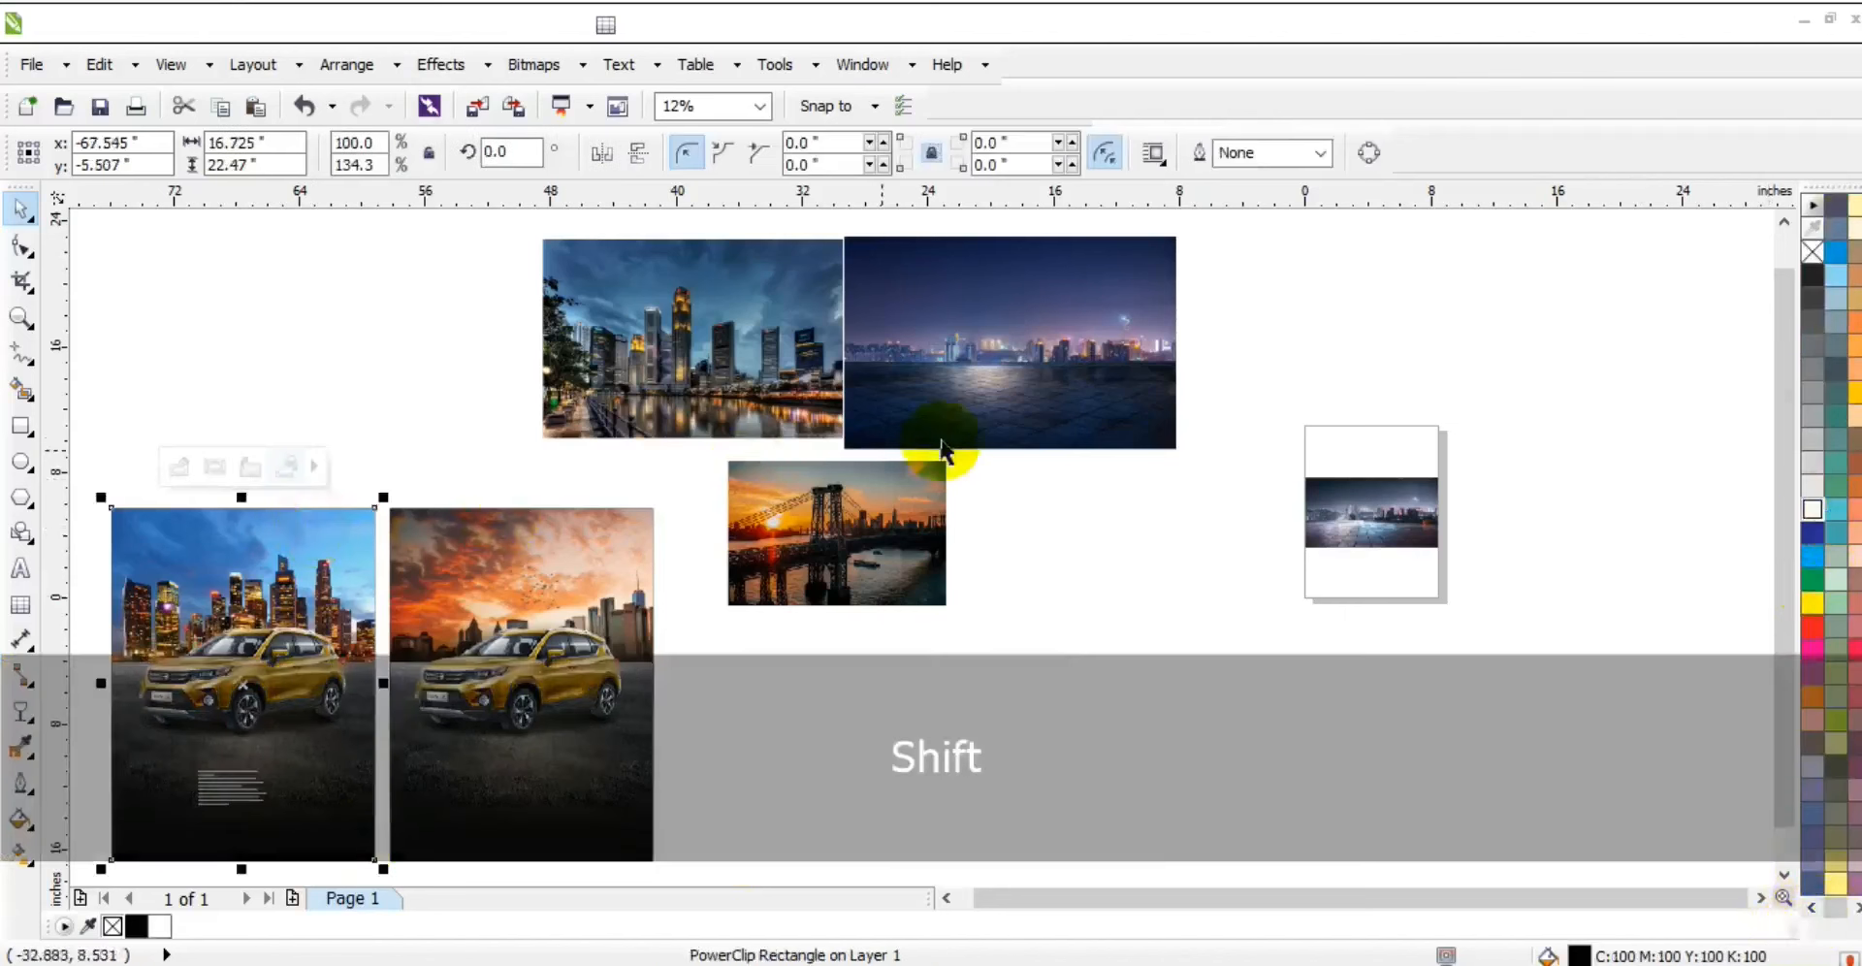
key("shift+F2")
key("Escape")
left_click(898, 734)
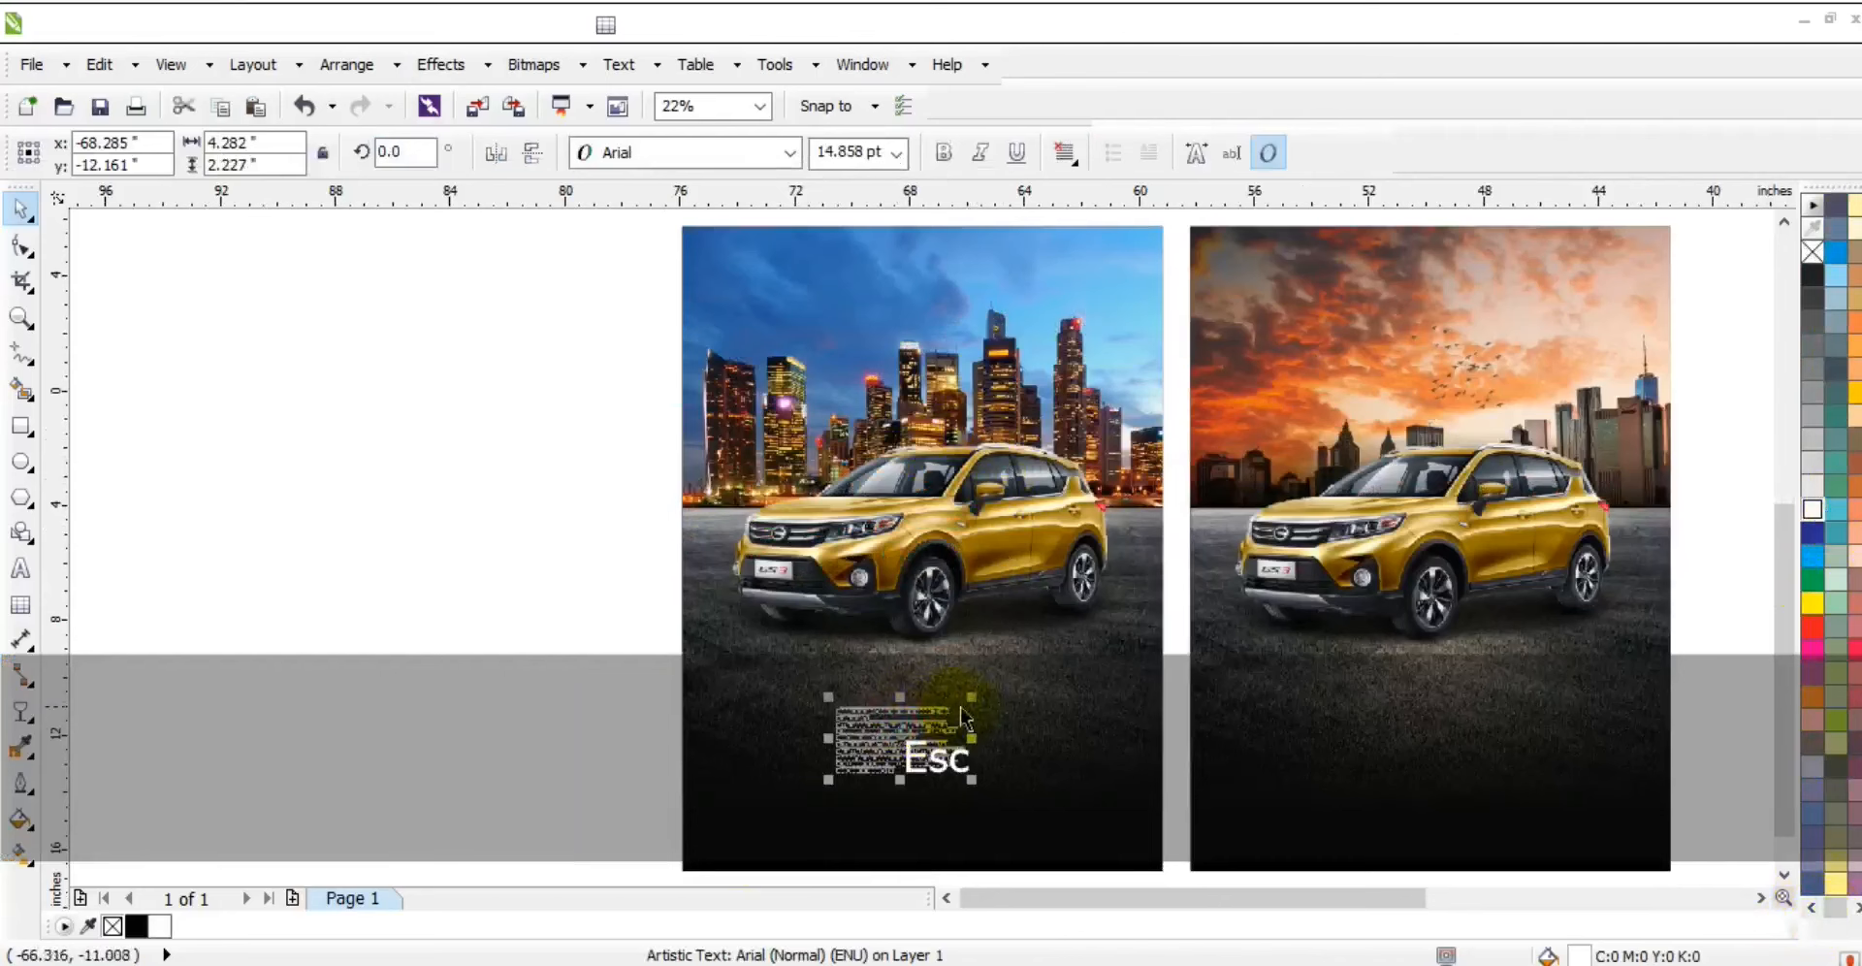
left_click_drag(968, 691, 1067, 622)
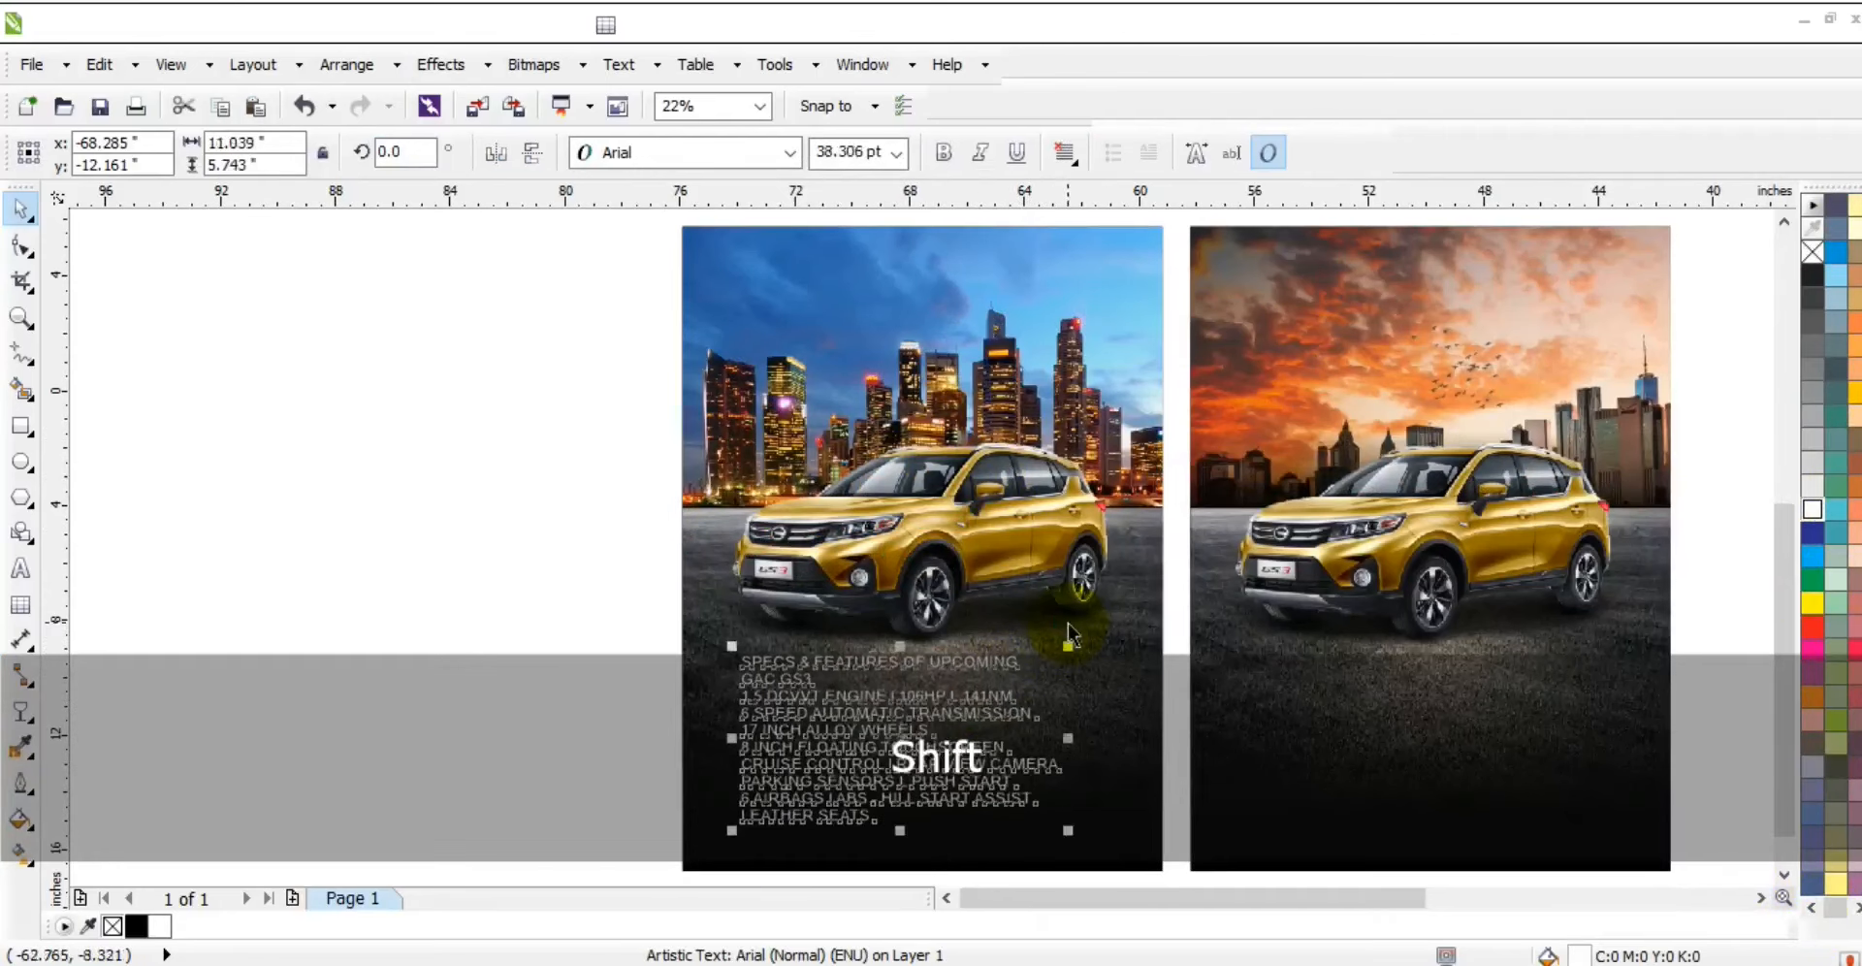
- Break the specifications text on the blue city poster apart into separate lines
key("z")
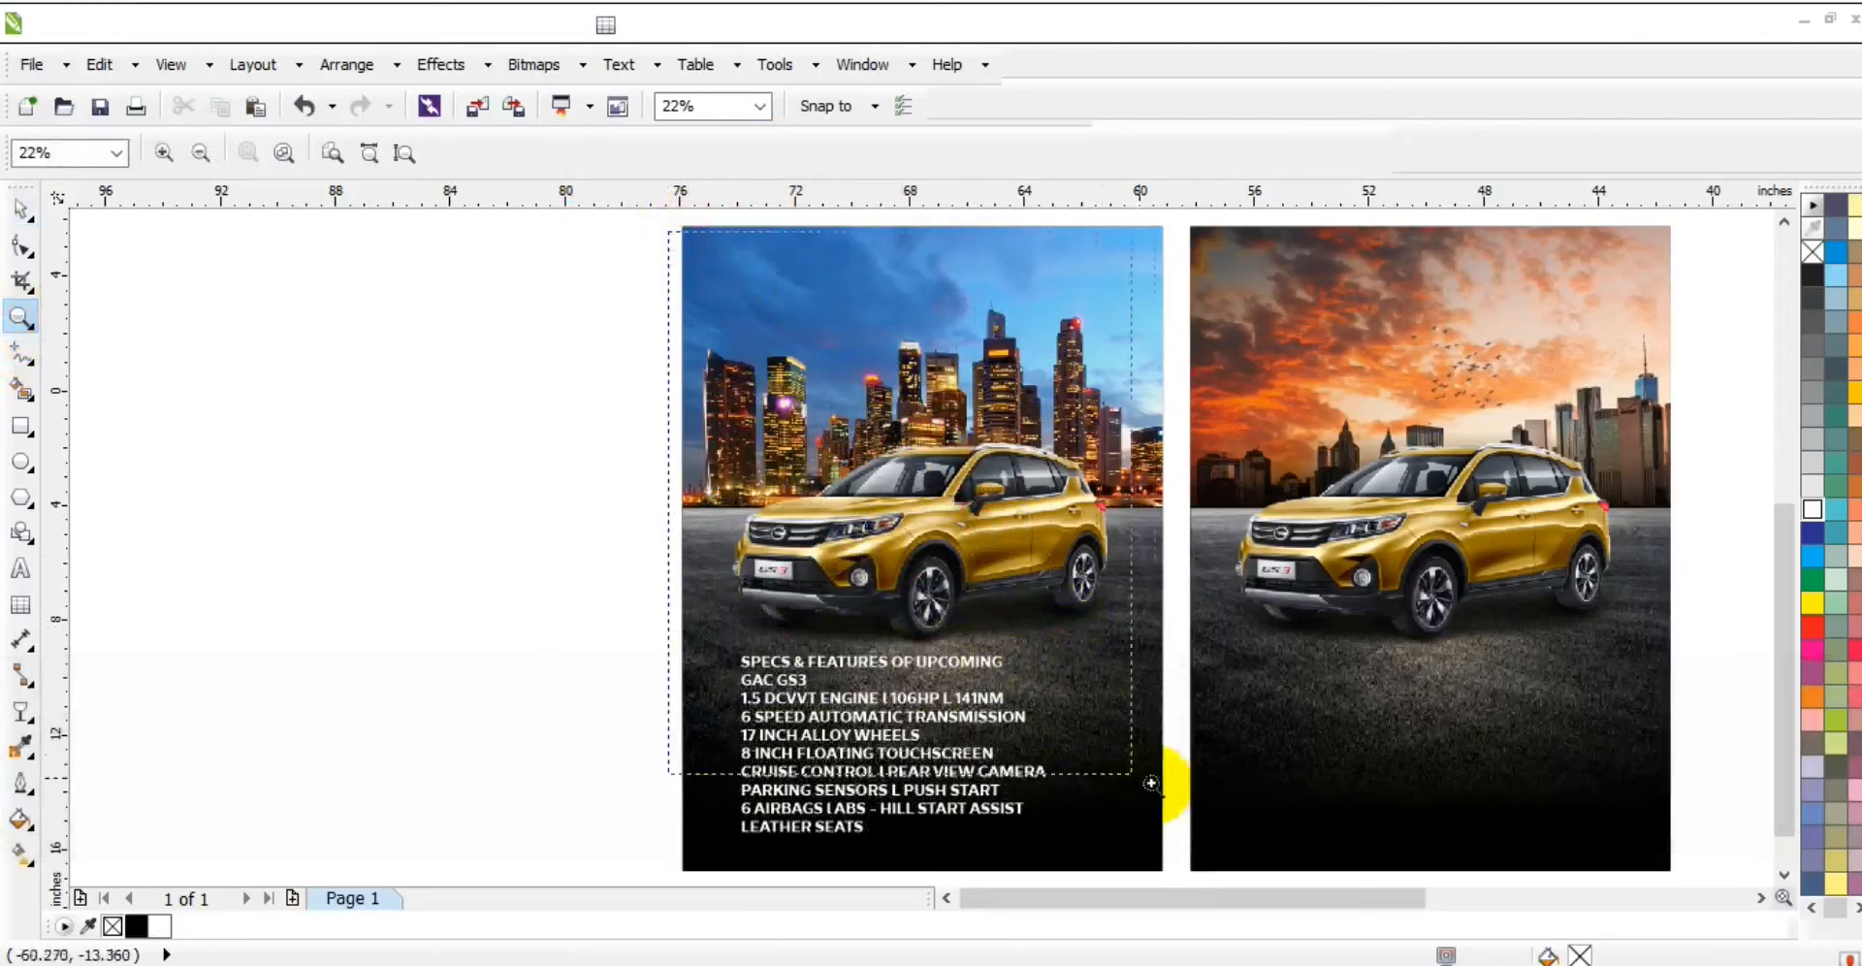
left_click(1418, 849)
left_click(20, 205)
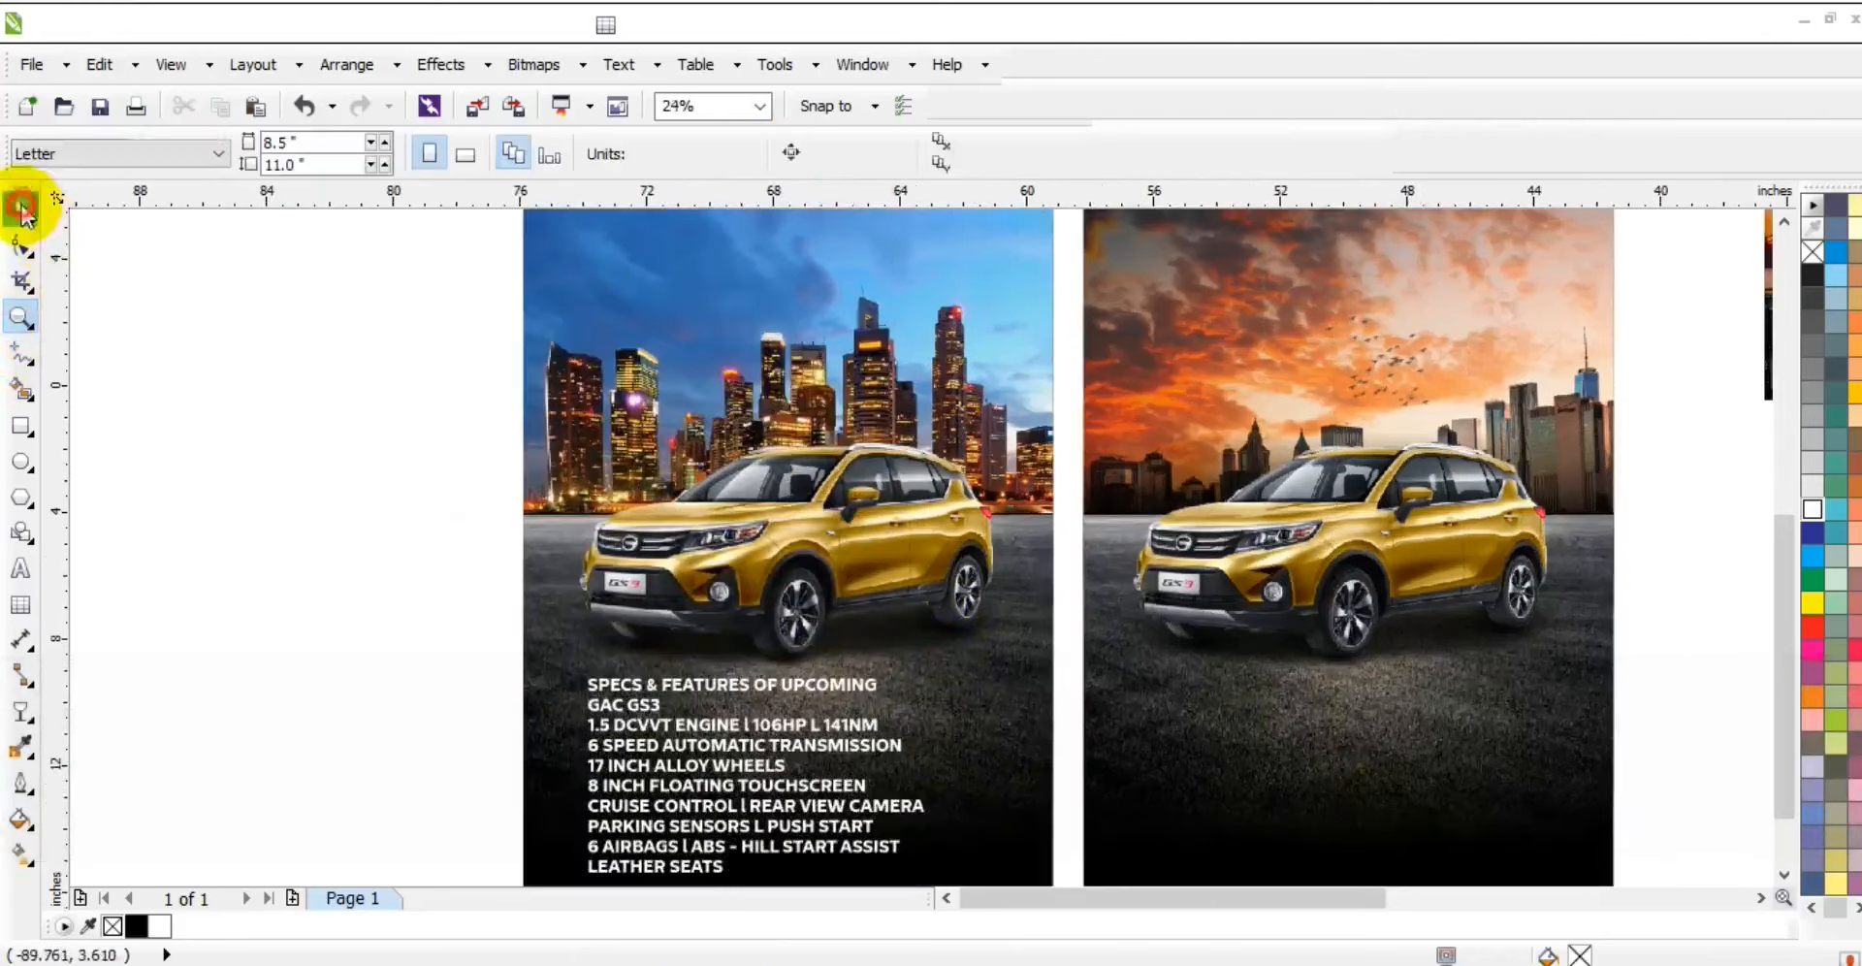
left_click(723, 691)
left_click(351, 64)
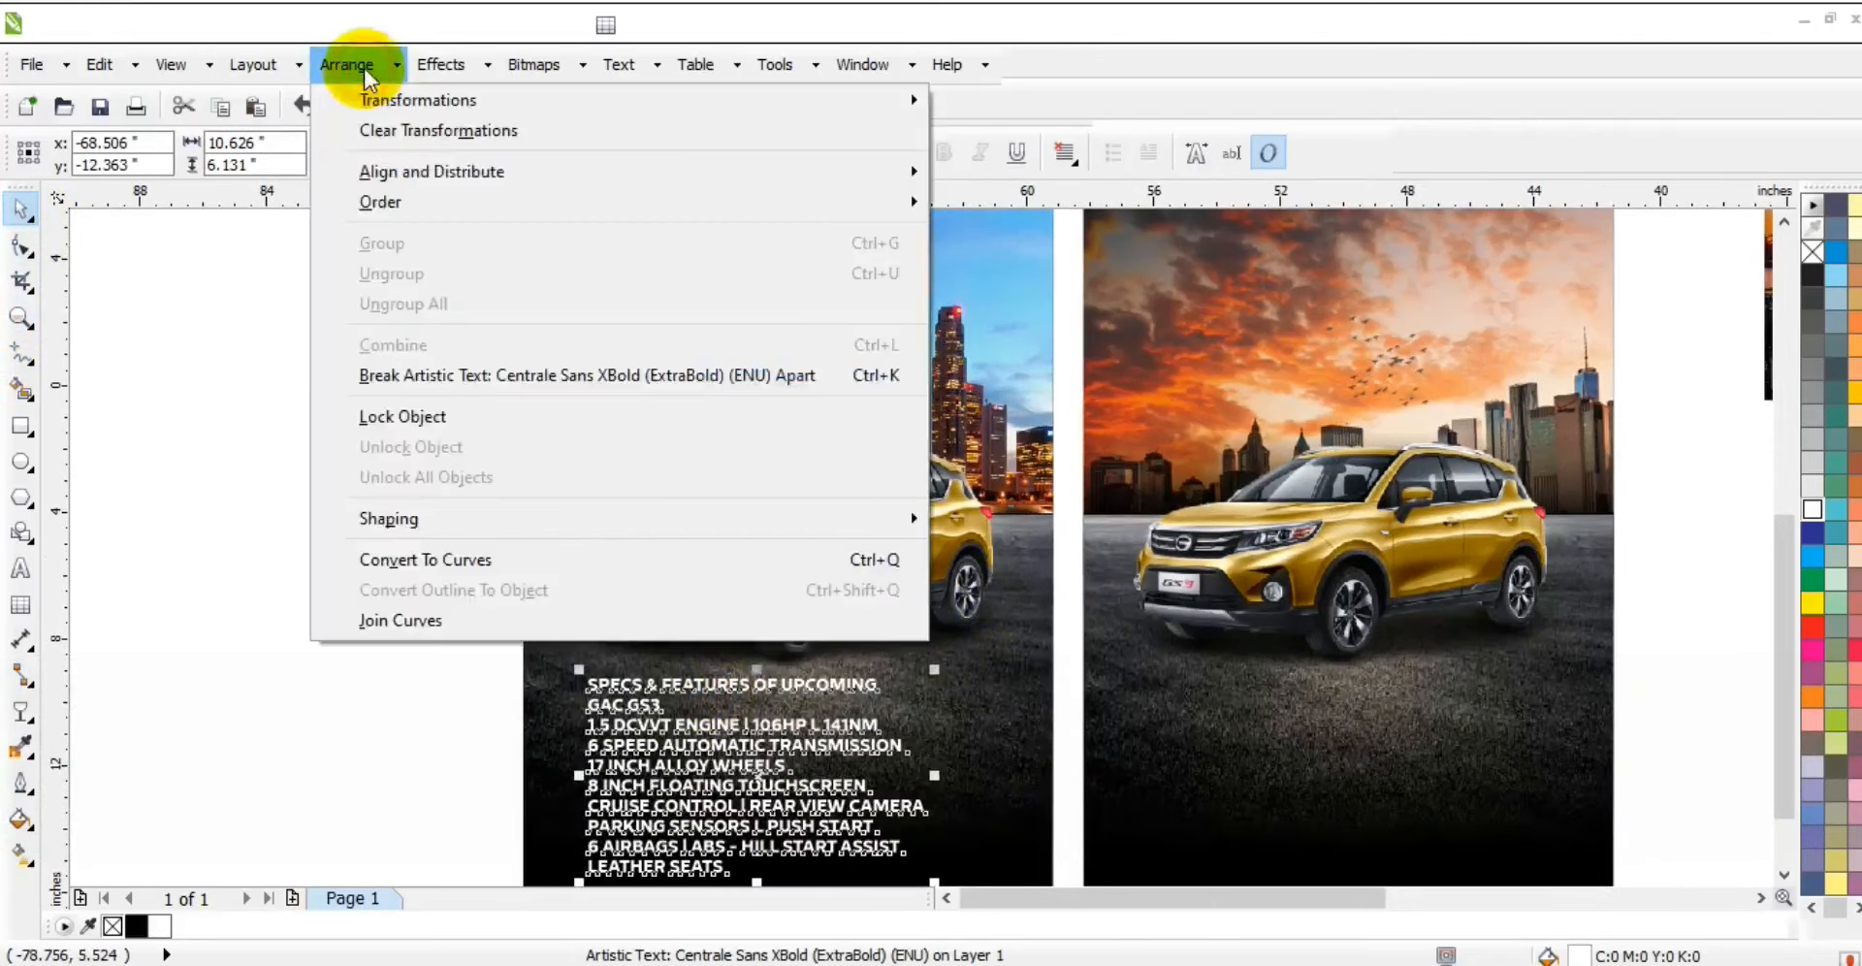
left_click(393, 375)
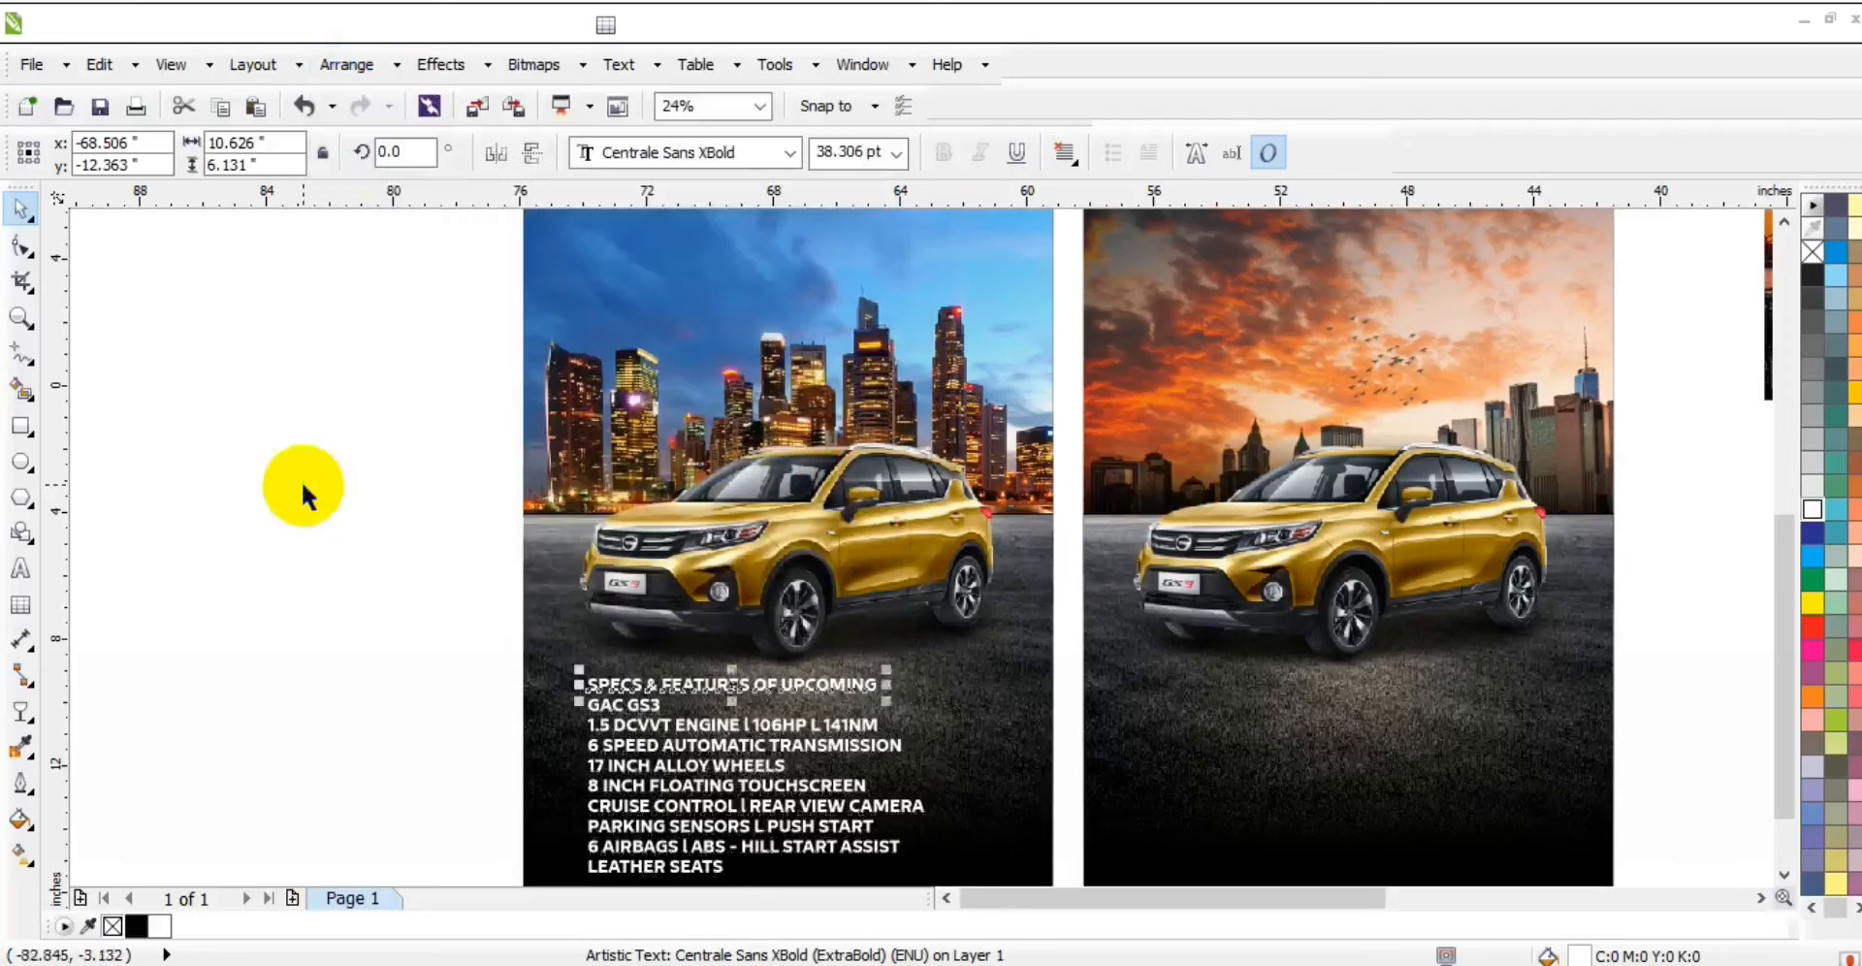
- Move the "SPECS & FEATURES OF UPCOMING" line to the top of the blue city poster and centre it horizontally on the poster
left_click(304, 492)
left_click_drag(636, 681, 665, 250)
left_click(1026, 301, "shift")
key("c")
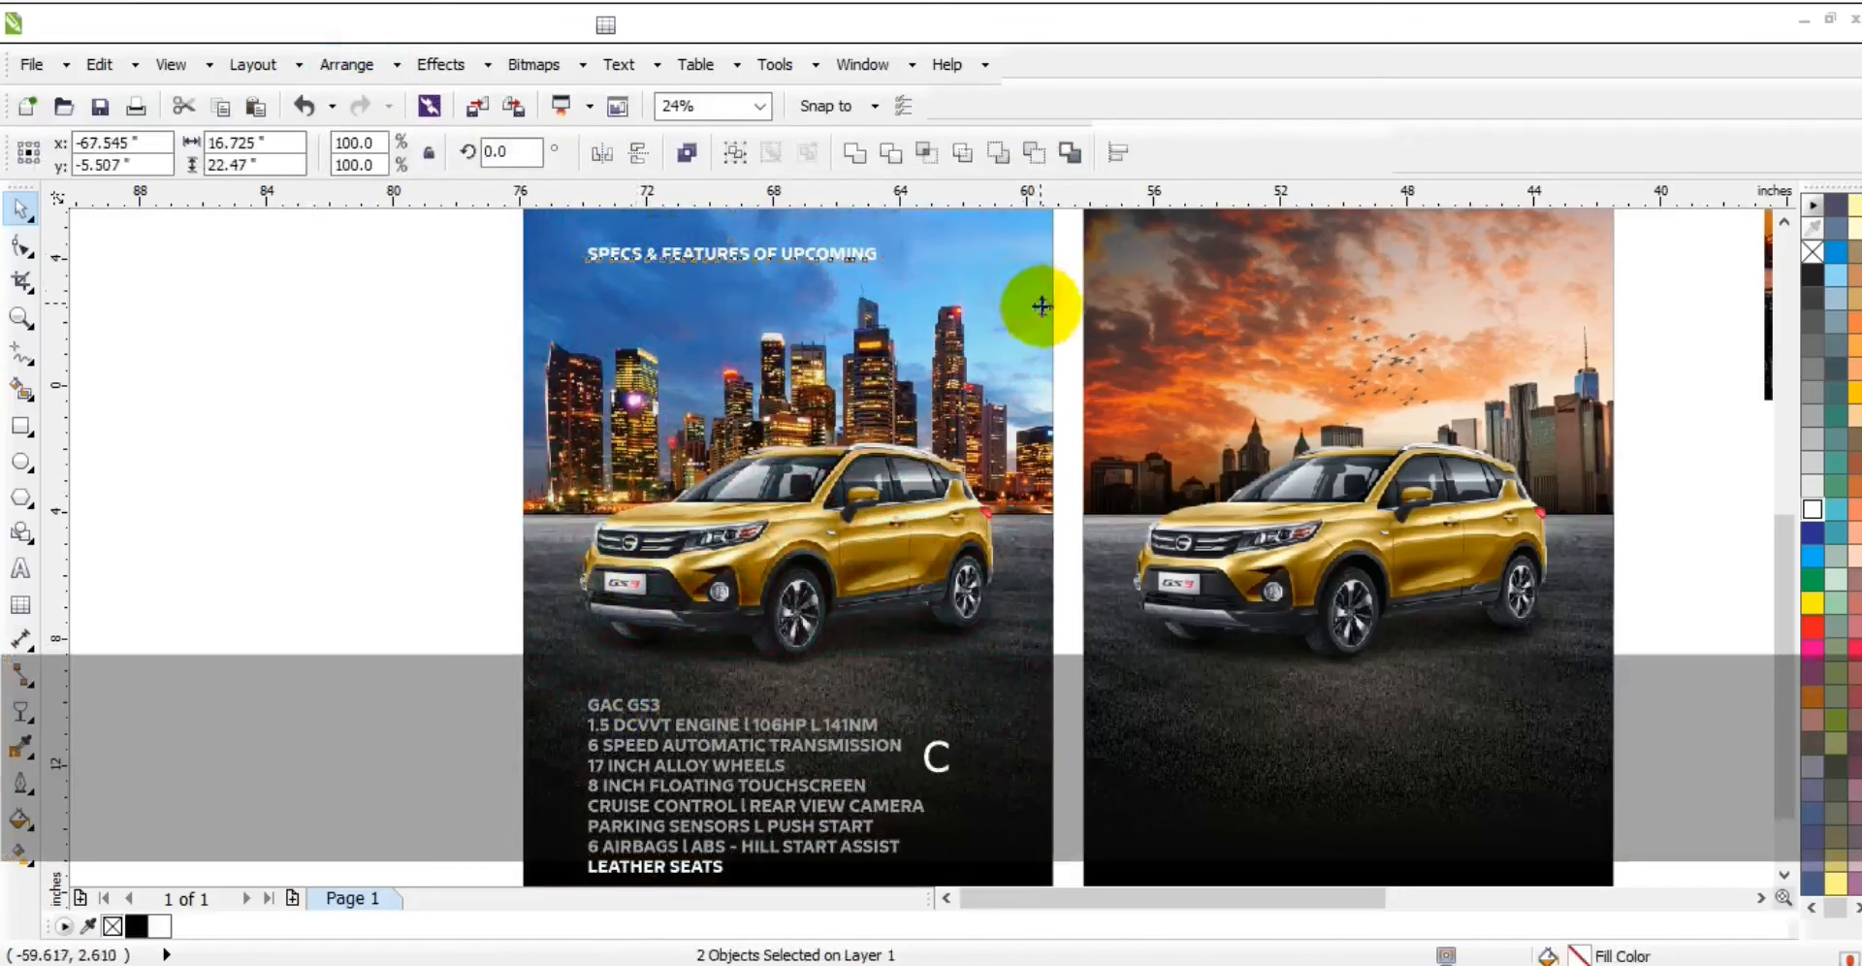
- Place "GAC GS3" beneath the heading line, enlarge it to the heading's width, centre the two, and scale them down slightly
left_click(394, 407)
left_click(659, 705)
left_click_drag(670, 689, 857, 304)
left_click(856, 257, "shift")
key("c")
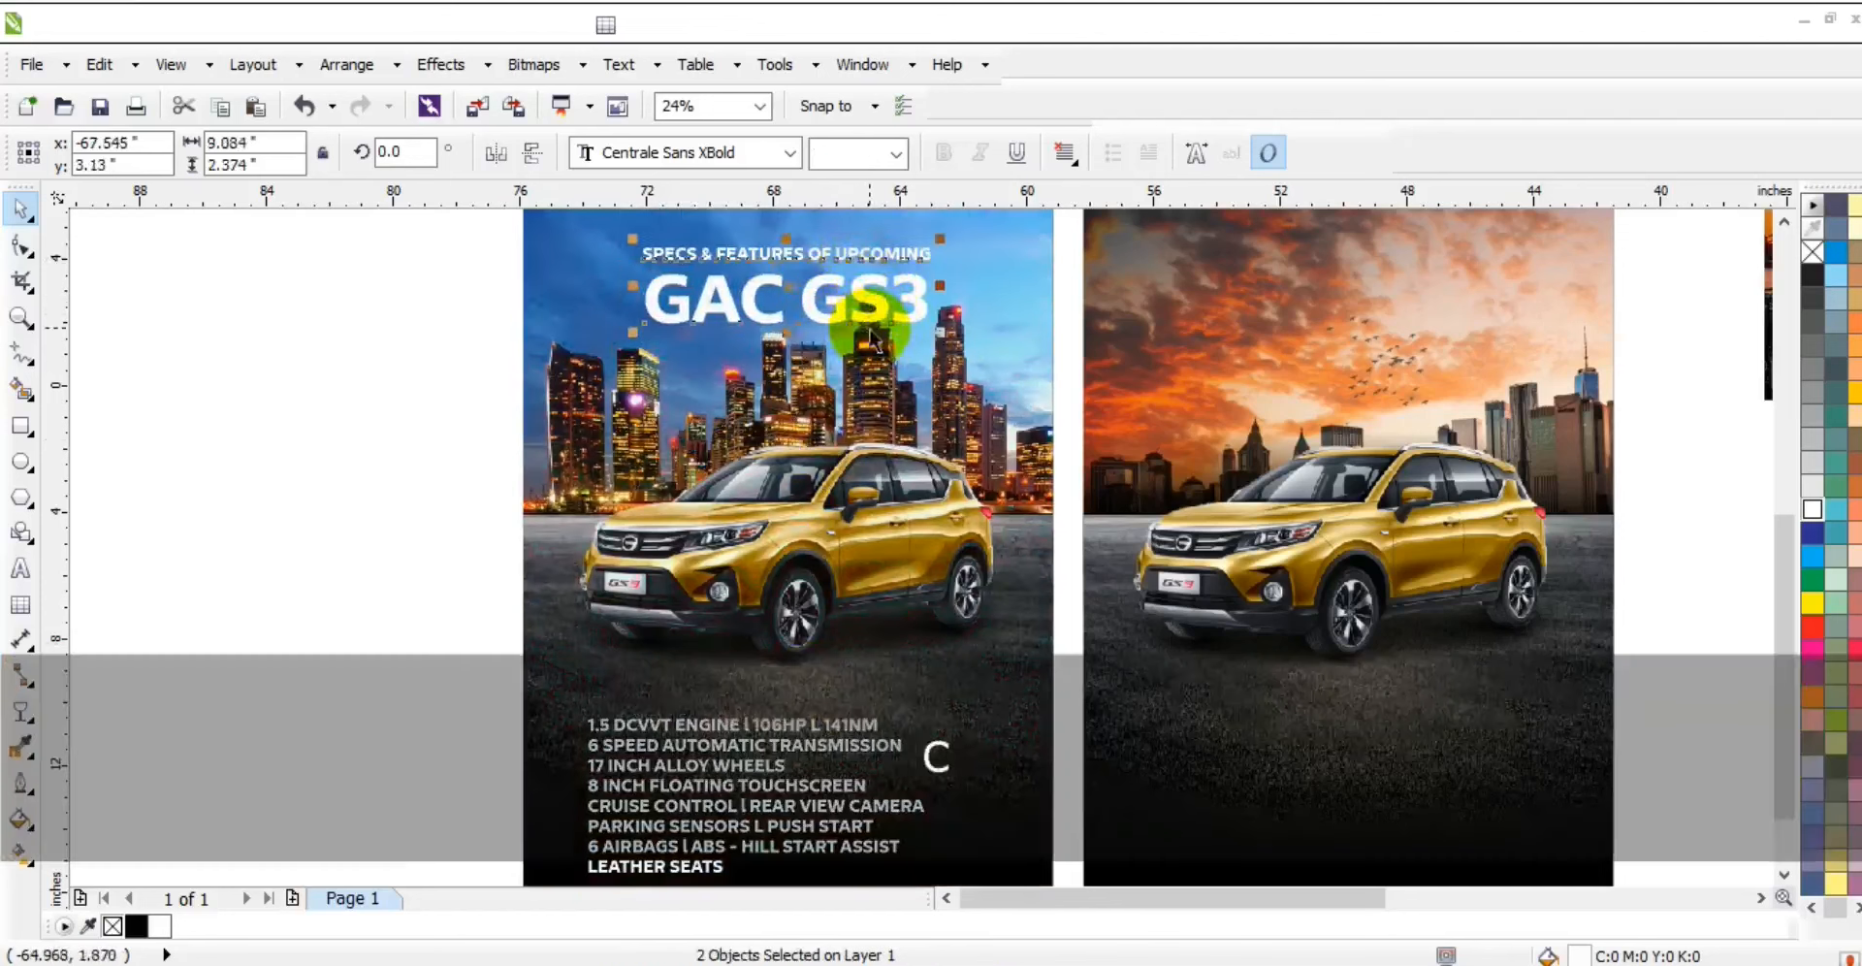
left_click_drag(866, 315, 935, 312)
- Centre the eight remaining specification lines on one another and position them below the car on the blue city poster
scroll(926, 543, "down", 1)
left_click_drag(485, 626, 975, 819)
key("c")
left_click_drag(780, 696, 837, 679)
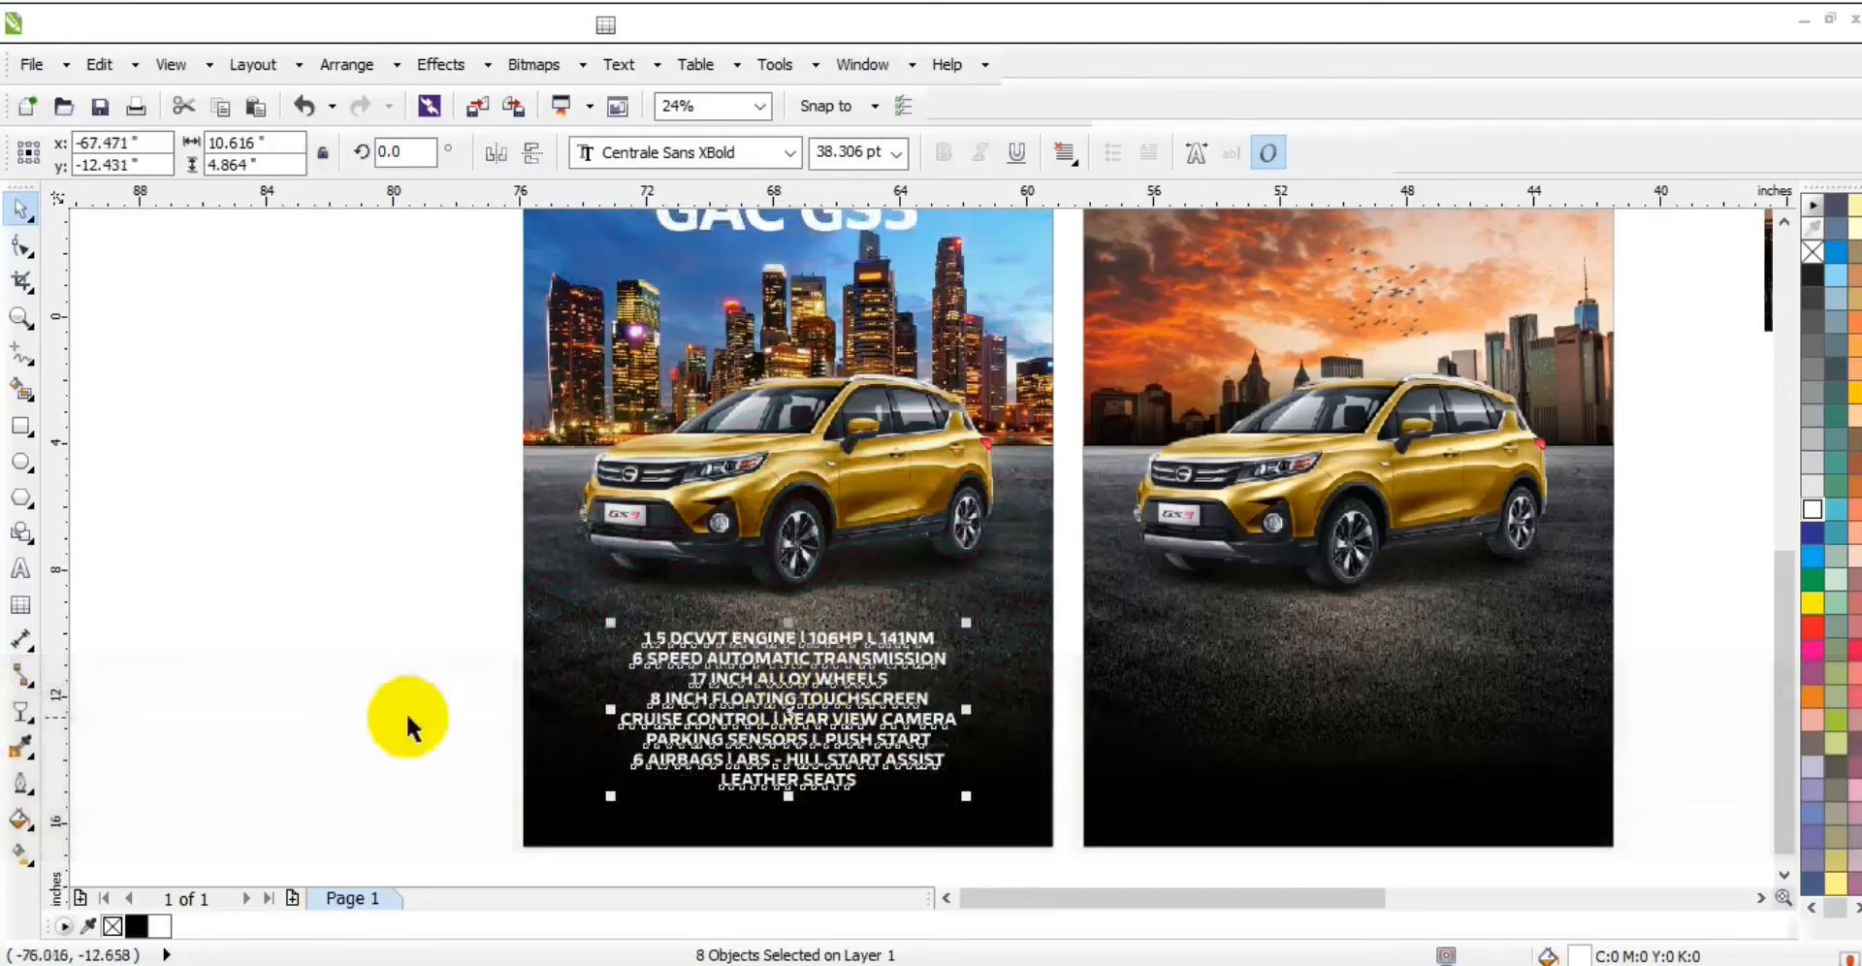
left_click(398, 715)
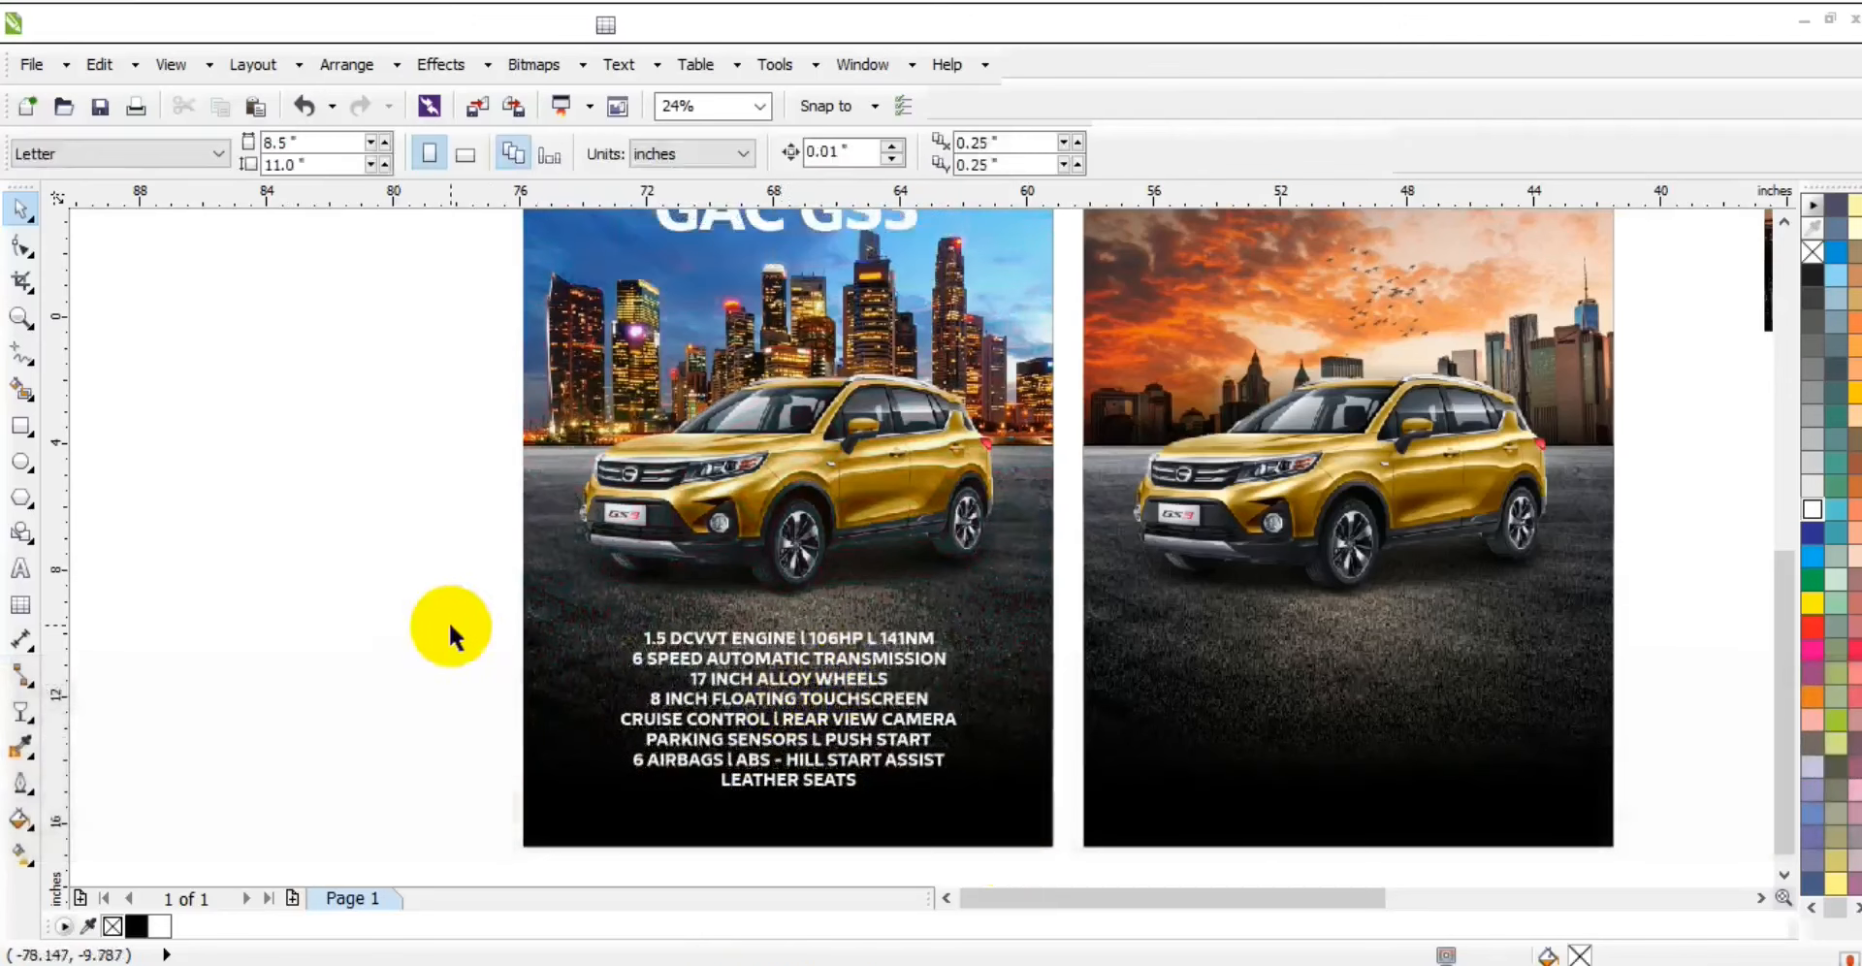
- Change the font of the eight specification lines to Centrale Sans Bold and centre the lines again
left_click_drag(458, 587, 1002, 820)
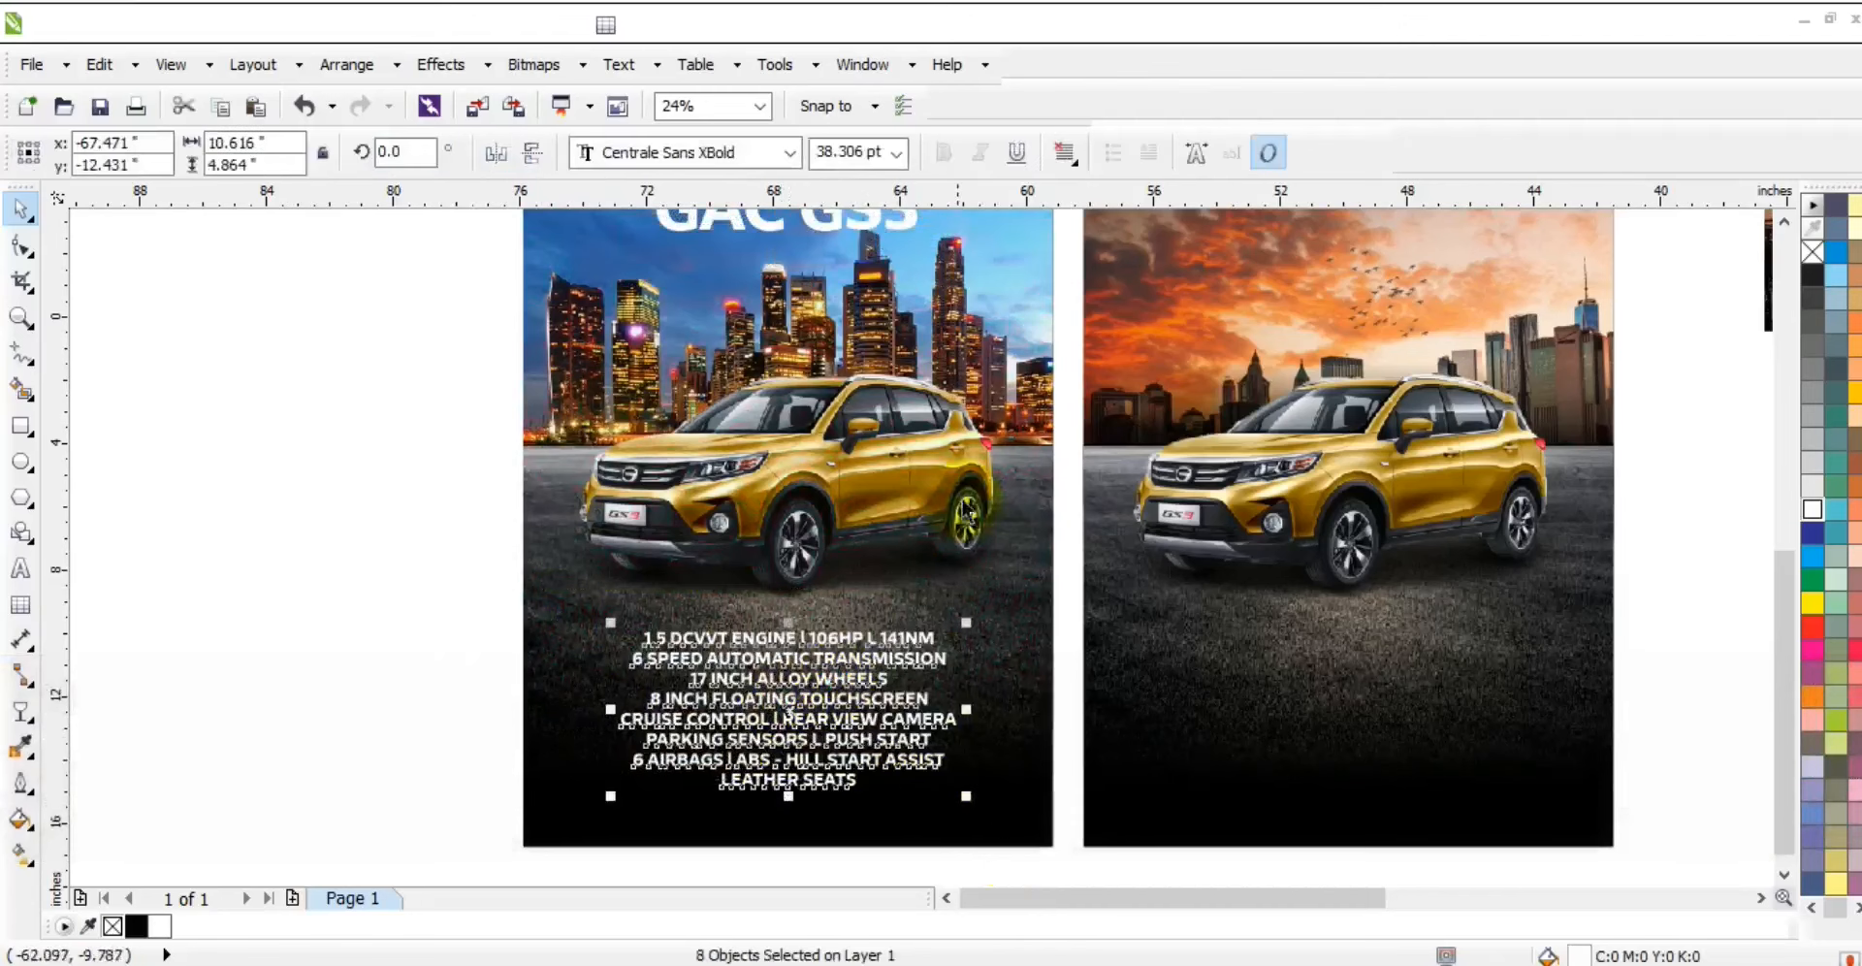
key("shift+F2")
left_click(790, 154)
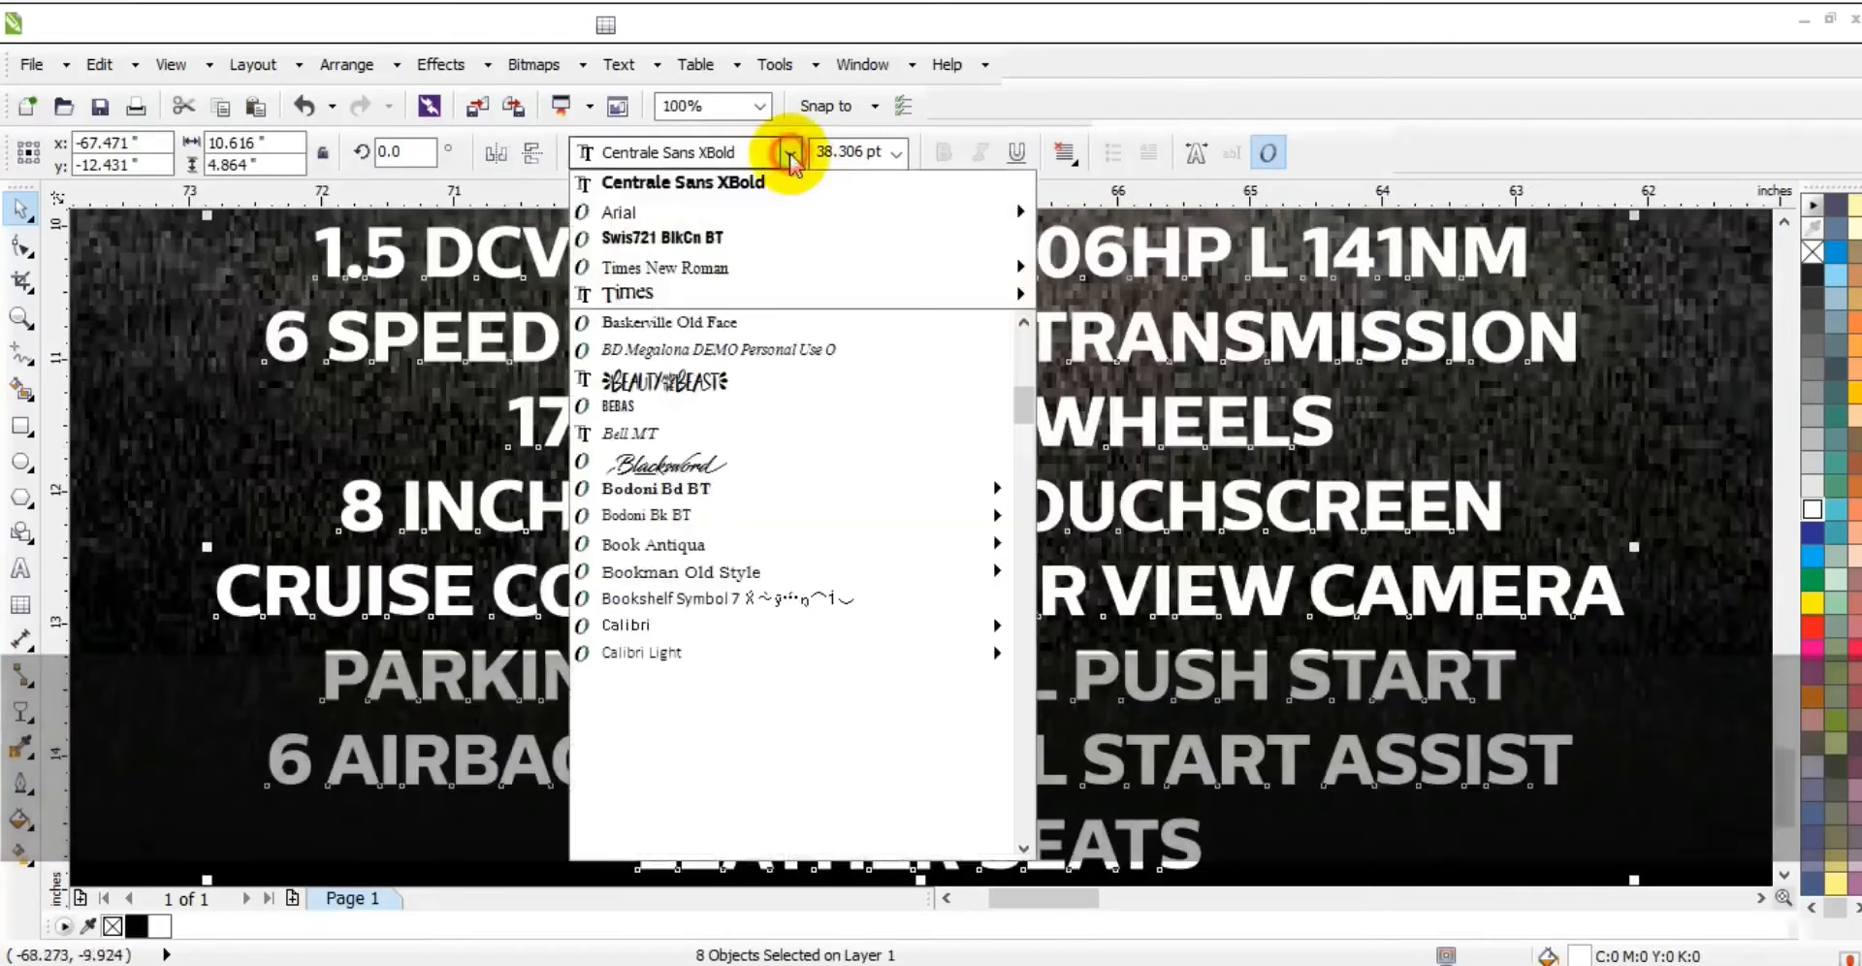
type("Cen")
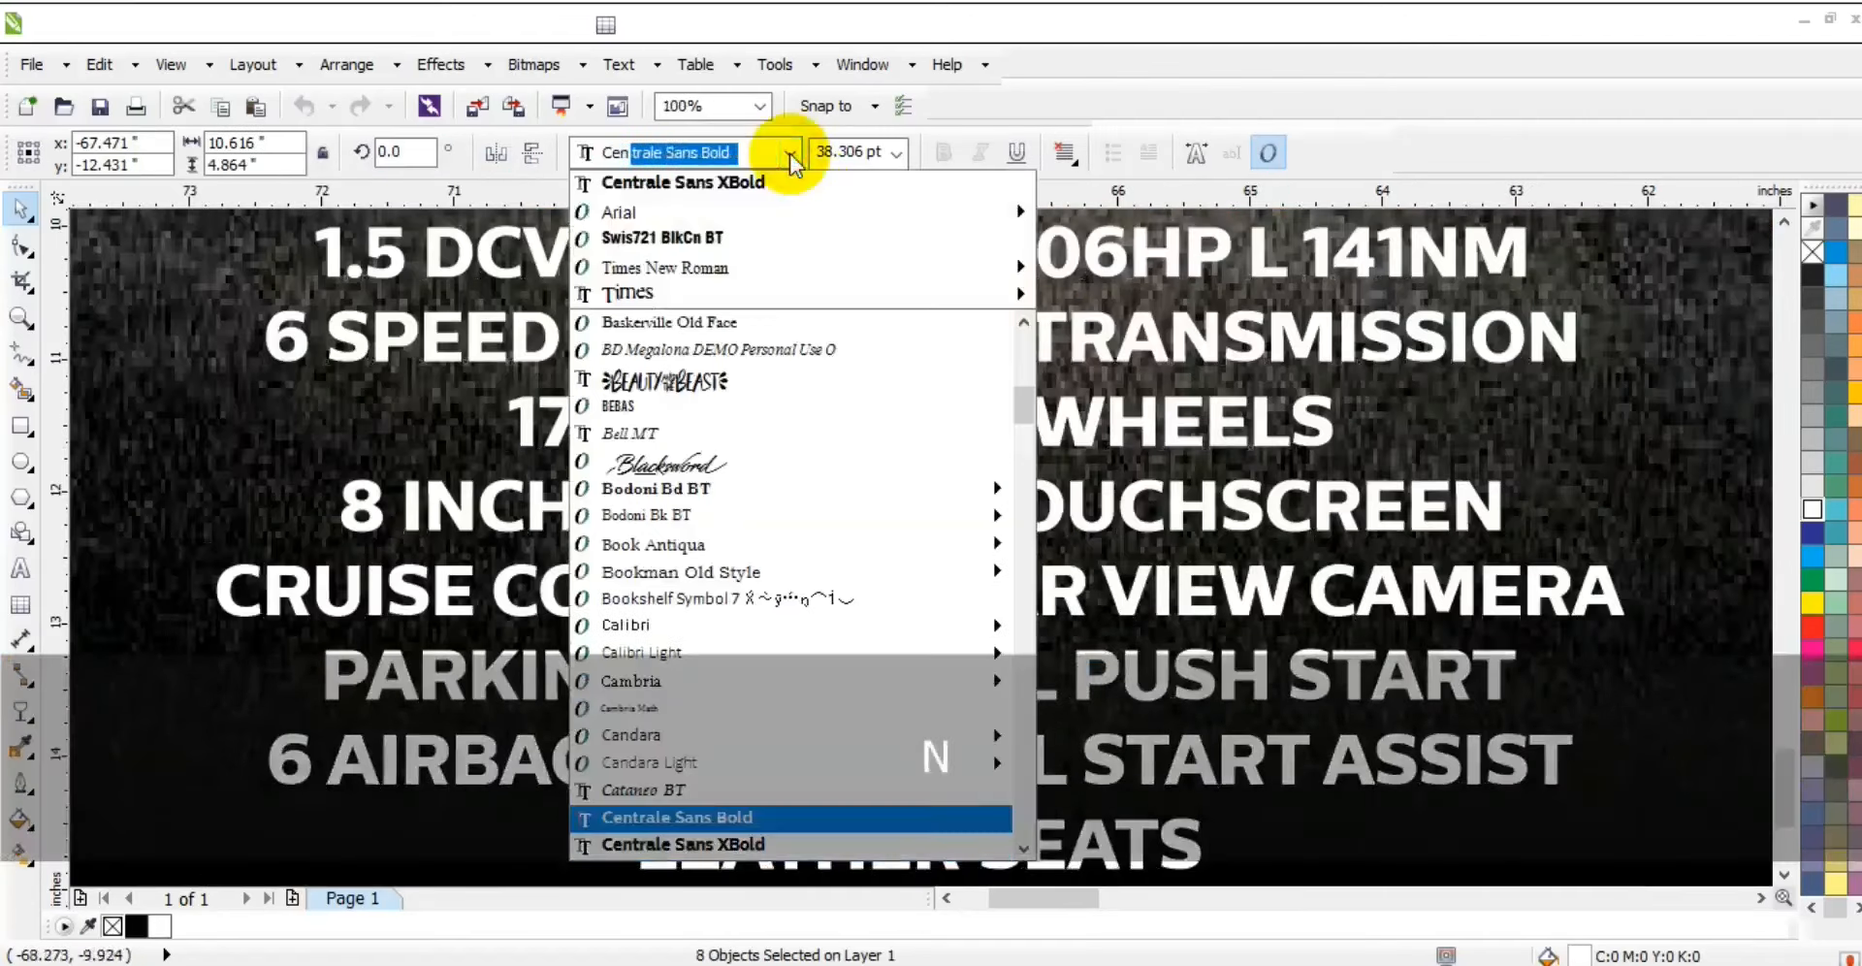
key("Return")
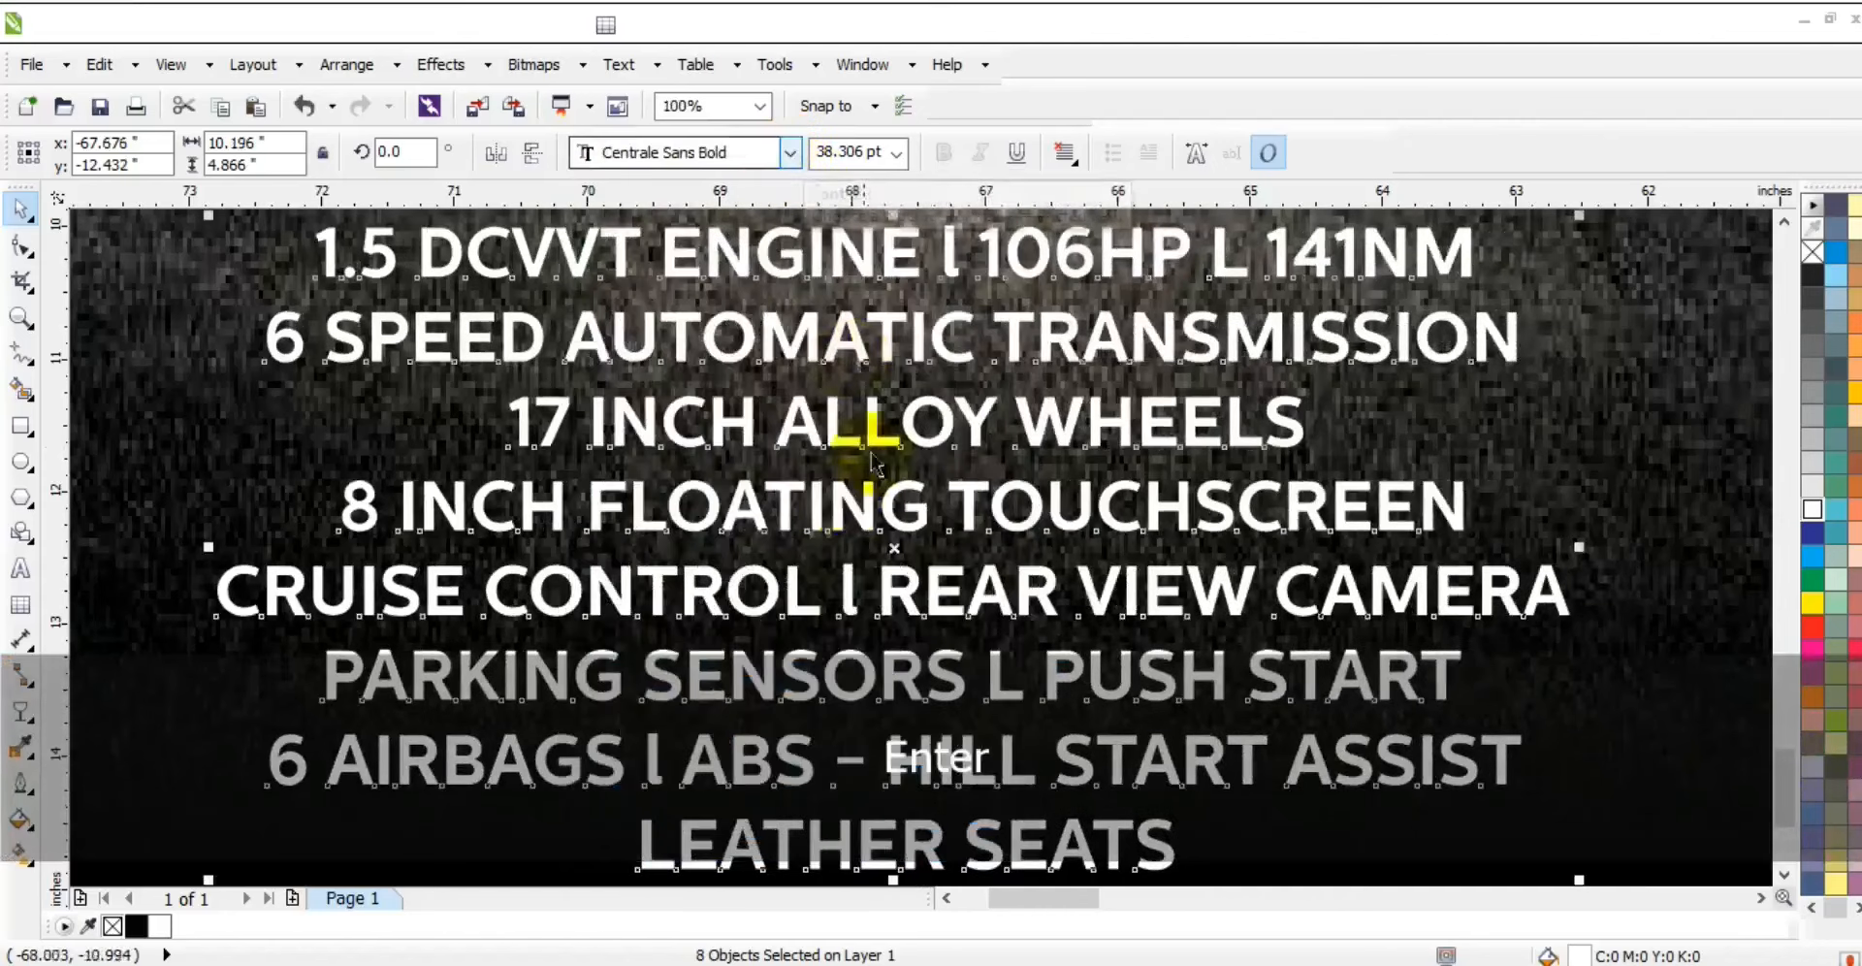
key("F3")
key("c")
left_click(150, 602)
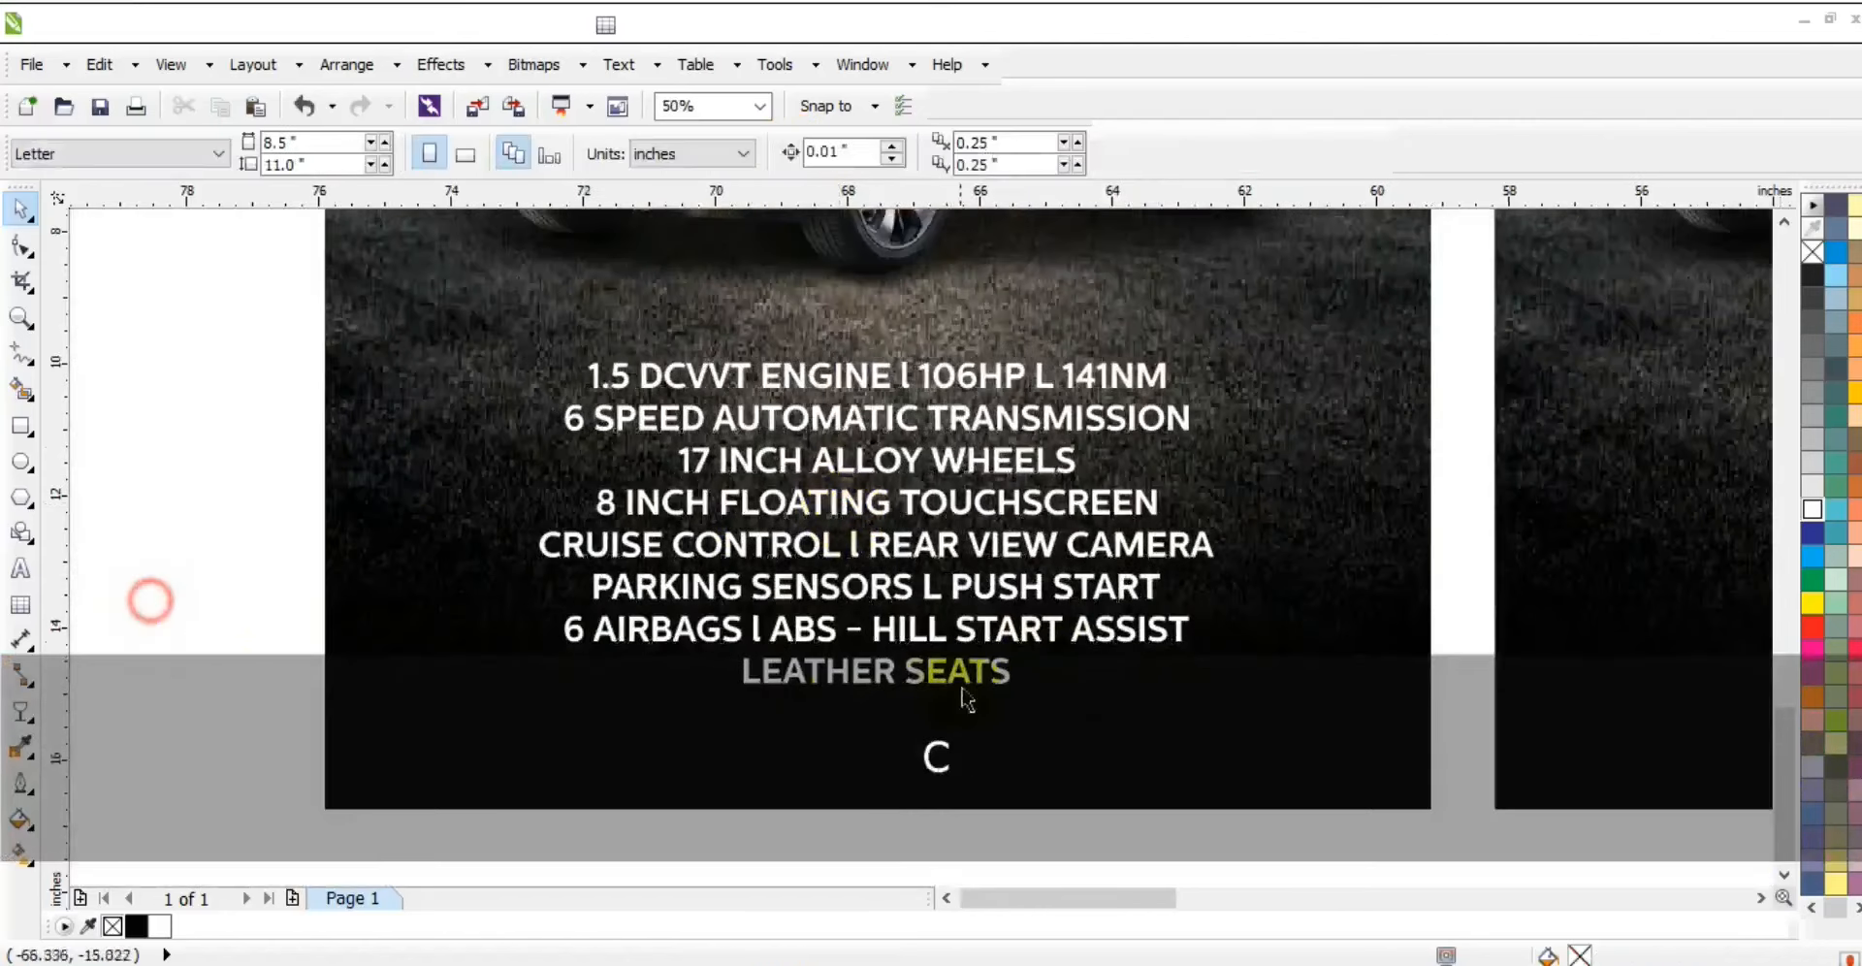
- Increase the spacing between the specification lines evenly, shifting the lower lines down progressively from "LEATHER SEATS" upward
left_click(947, 691)
left_click(917, 632, "shift")
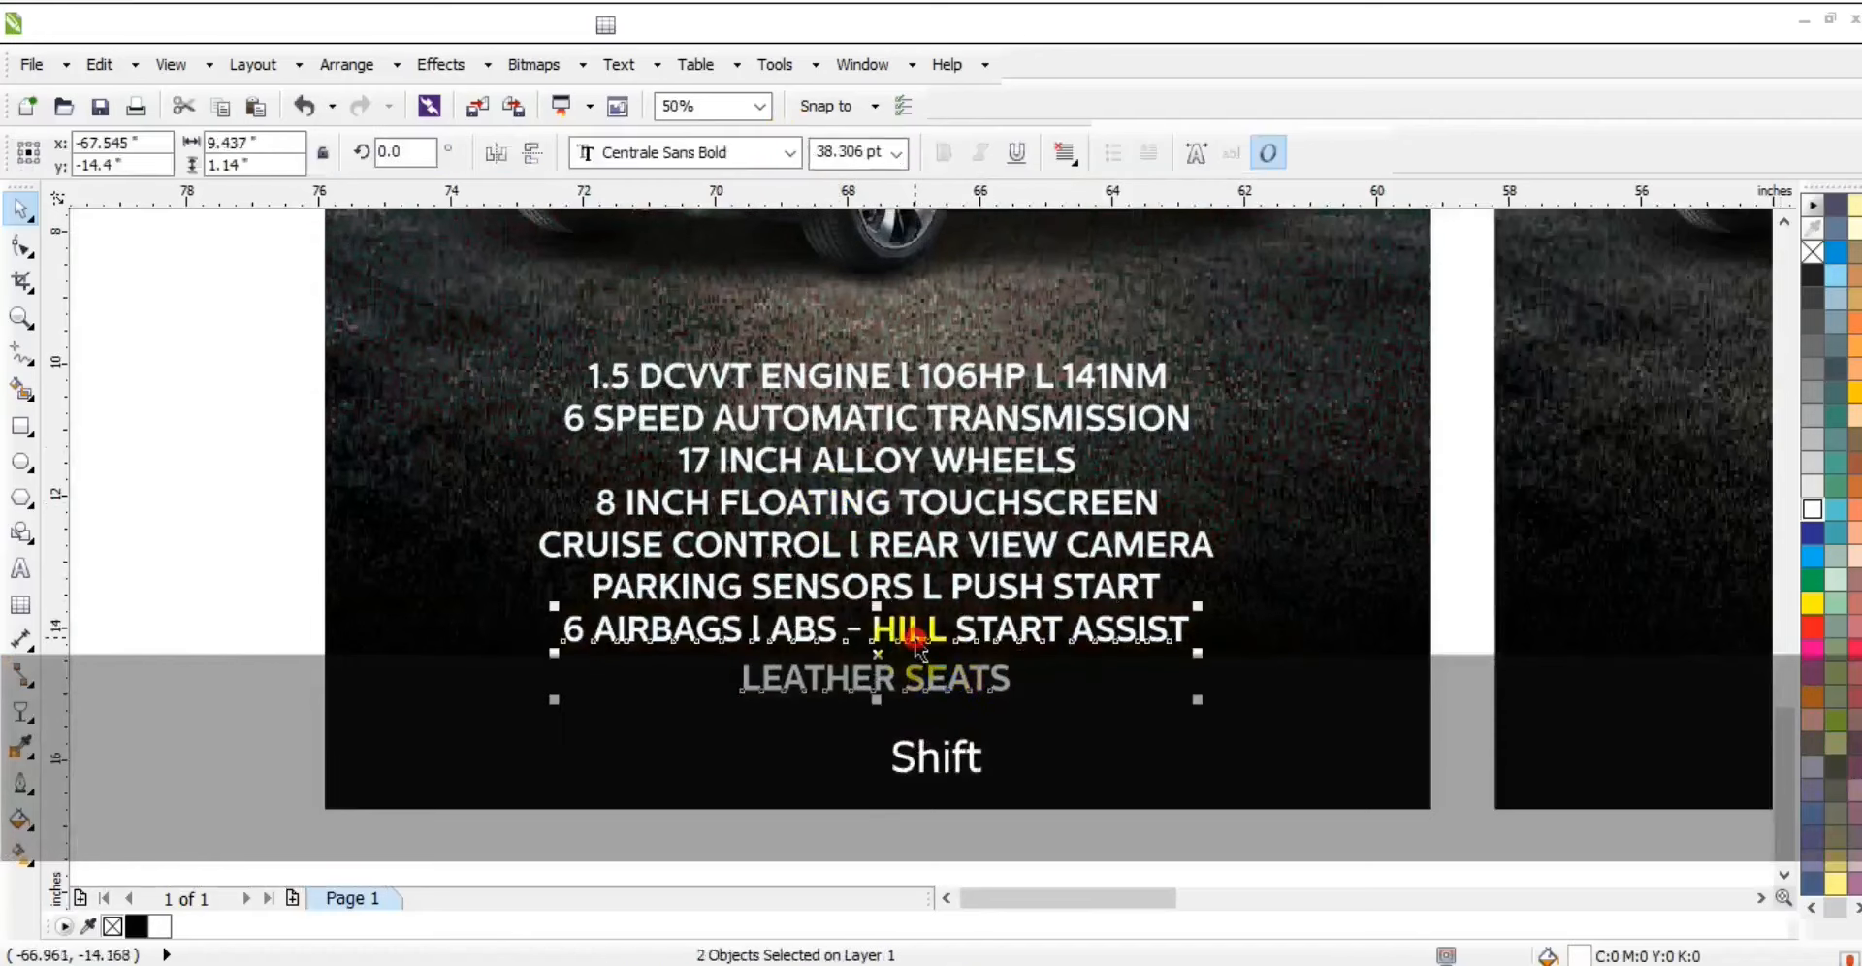
key("ctrl+r")
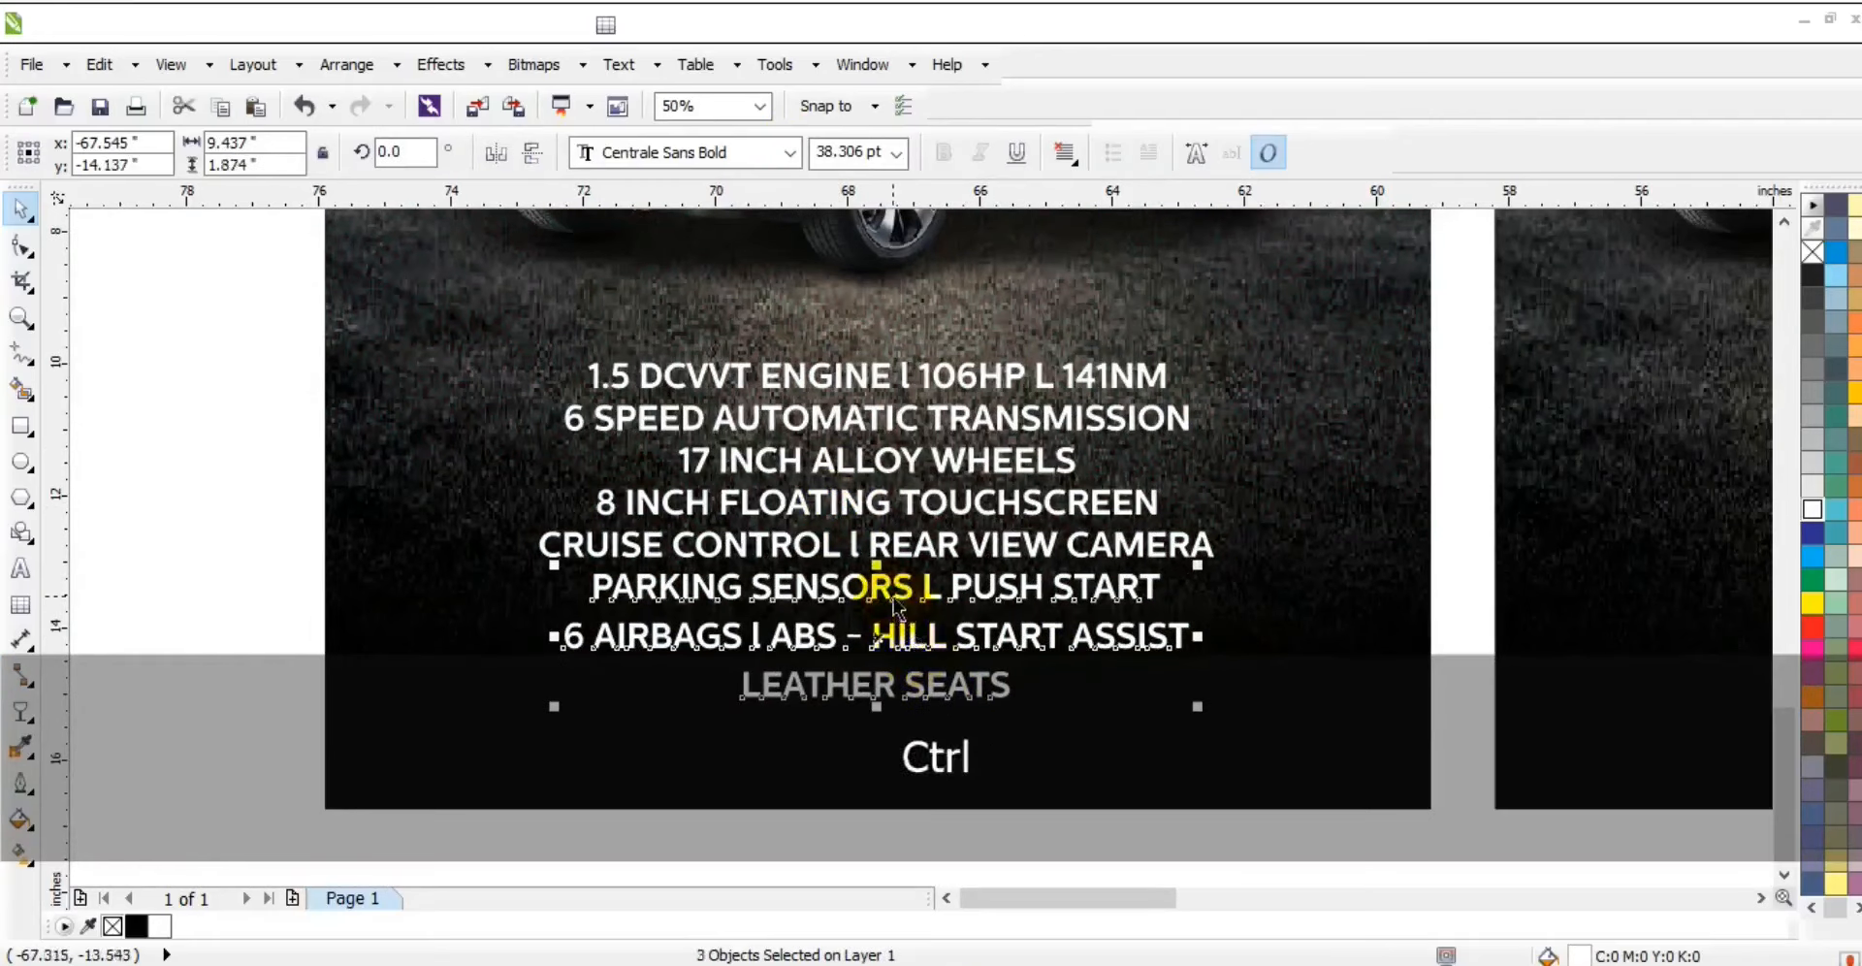
key("ctrl+r")
left_click(897, 560, "shift")
key("ctrl+r")
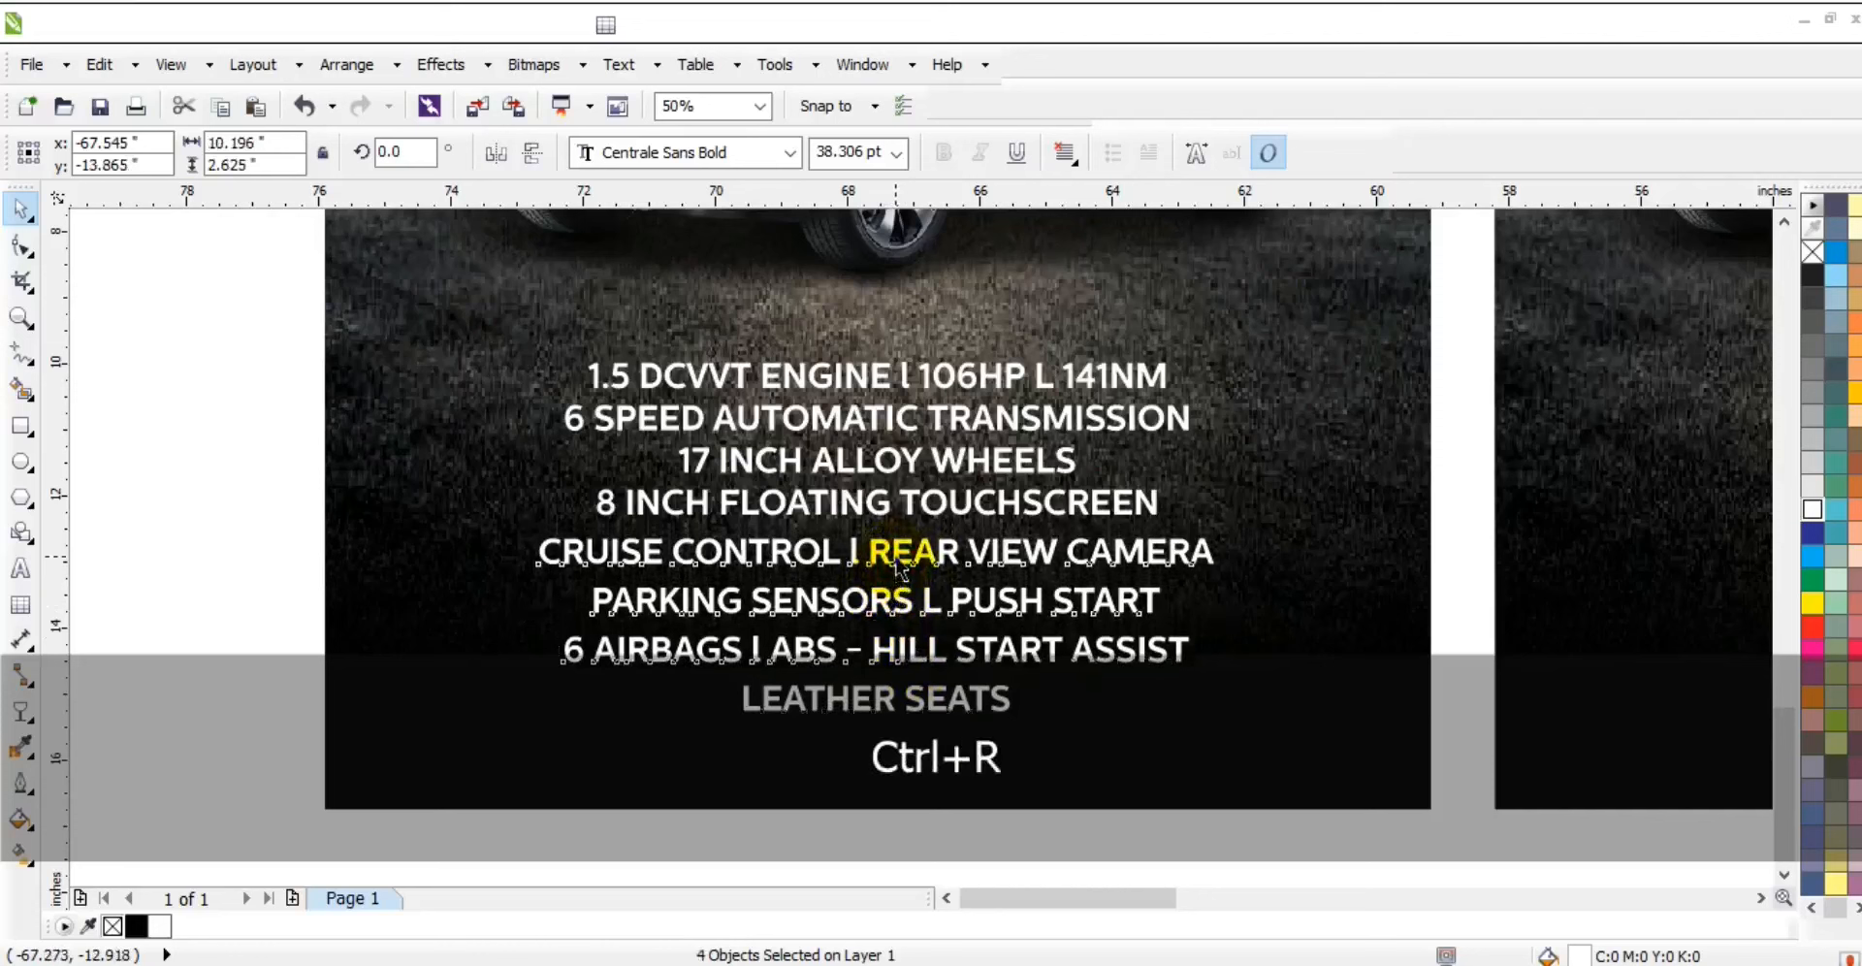
key("ctrl+r")
left_click(889, 471, "shift")
key("ctrl+r")
left_click(888, 428, "shift")
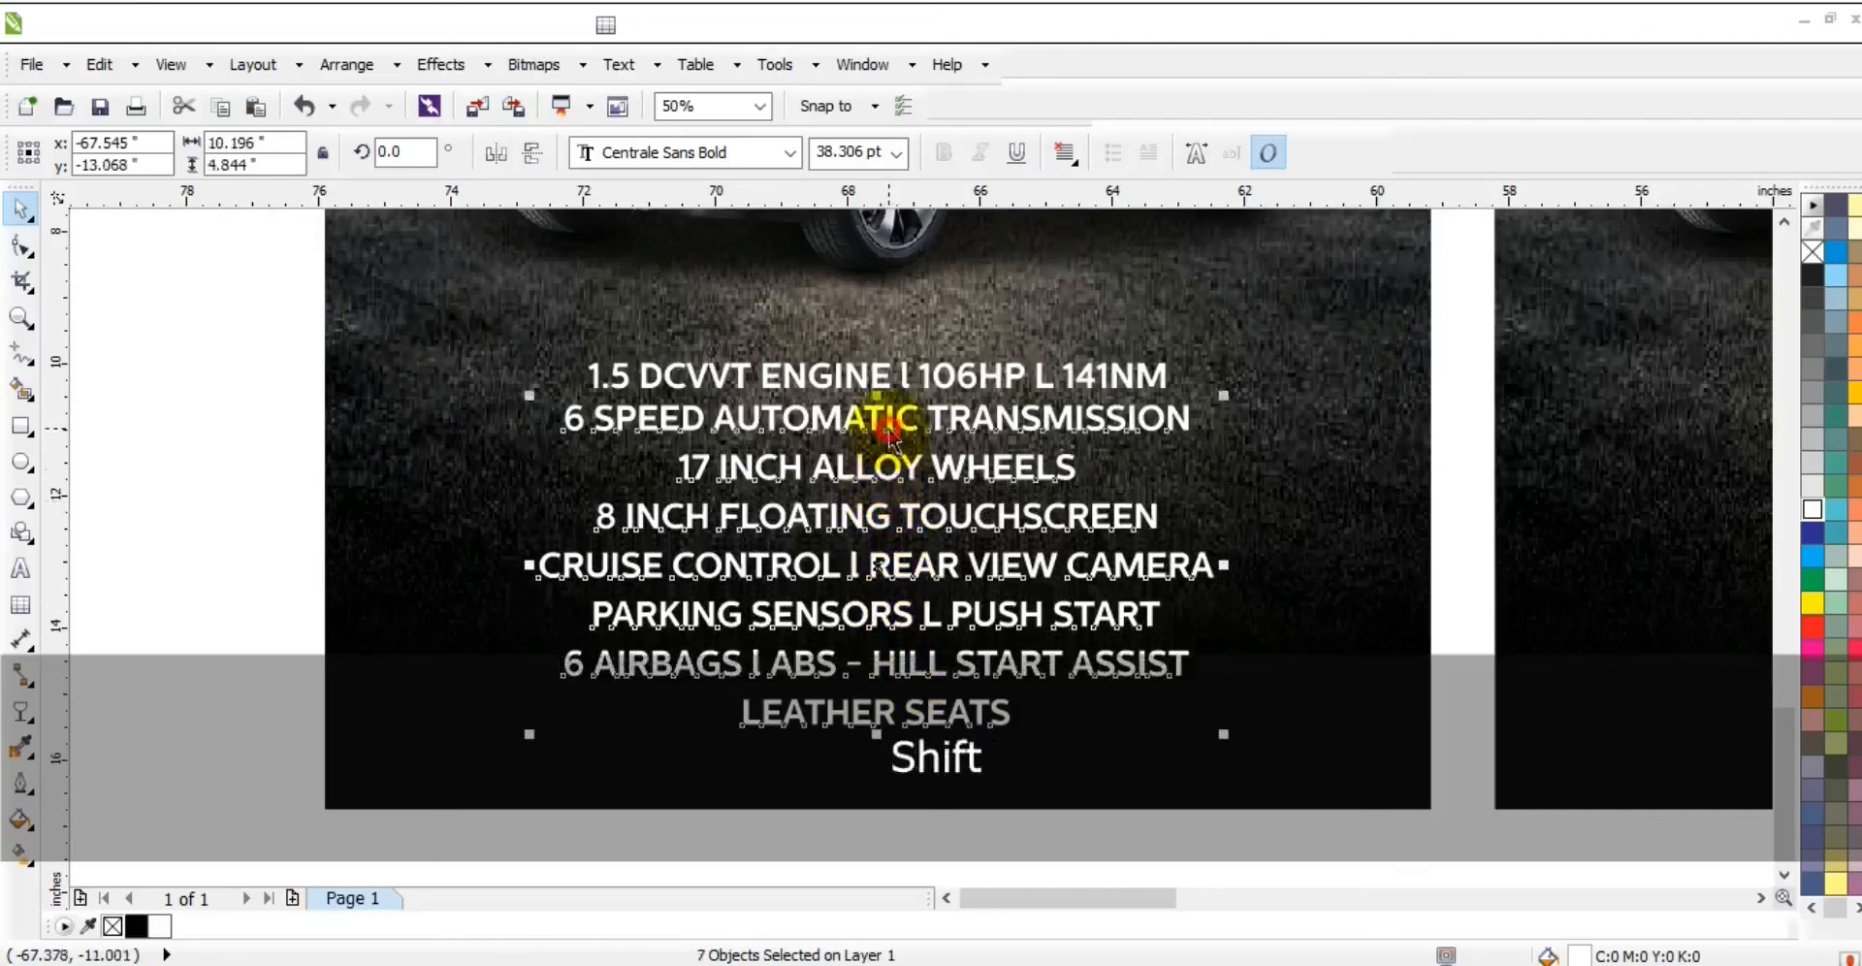
key("ctrl+r")
- Move the whole block of specification lines up slightly below the car on the blue city poster
key("F3")
key("Escape")
left_click_drag(484, 390, 1115, 654)
left_click_drag(1000, 535, 1000, 526)
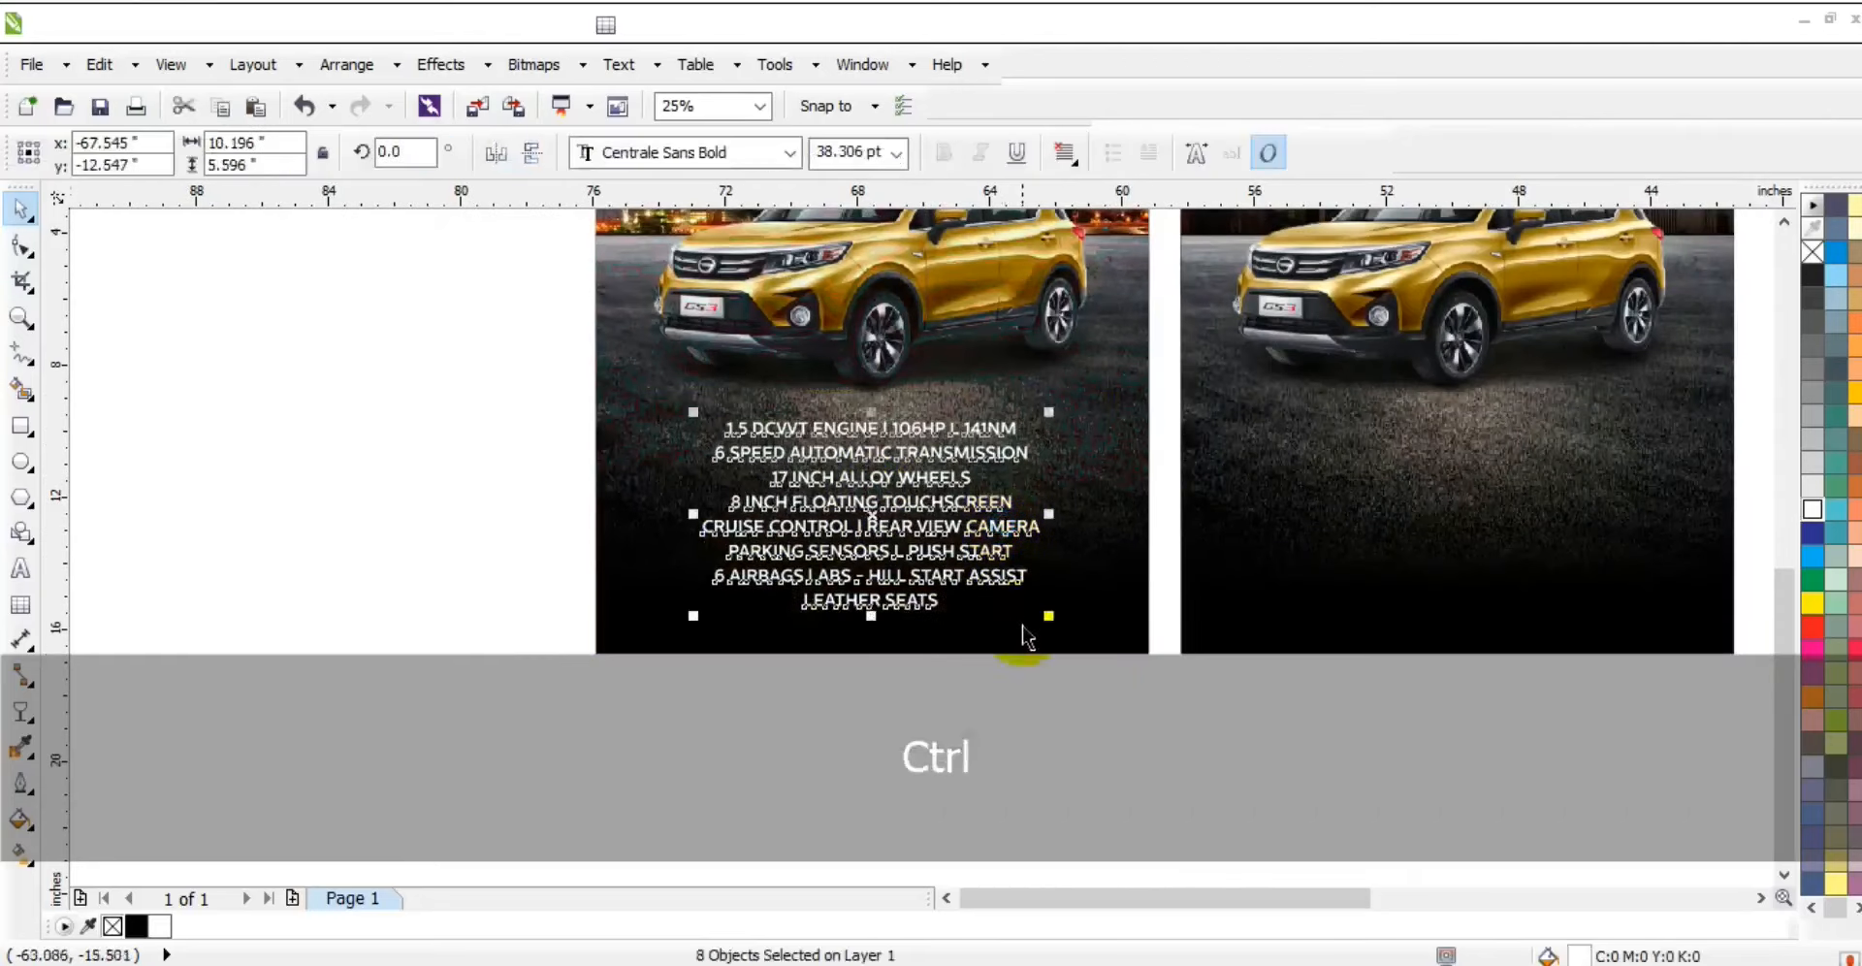
key("F3")
key("Escape")
- Copy the heading, "GAC GS3" and all specification lines onto the sunset poster and centre them horizontally there
left_click_drag(731, 245, 1461, 703)
key("shift+F2")
key("Escape")
left_click_drag(278, 231, 723, 718)
left_click_drag(851, 851, 852, 863)
left_click_drag(861, 674, 1239, 682)
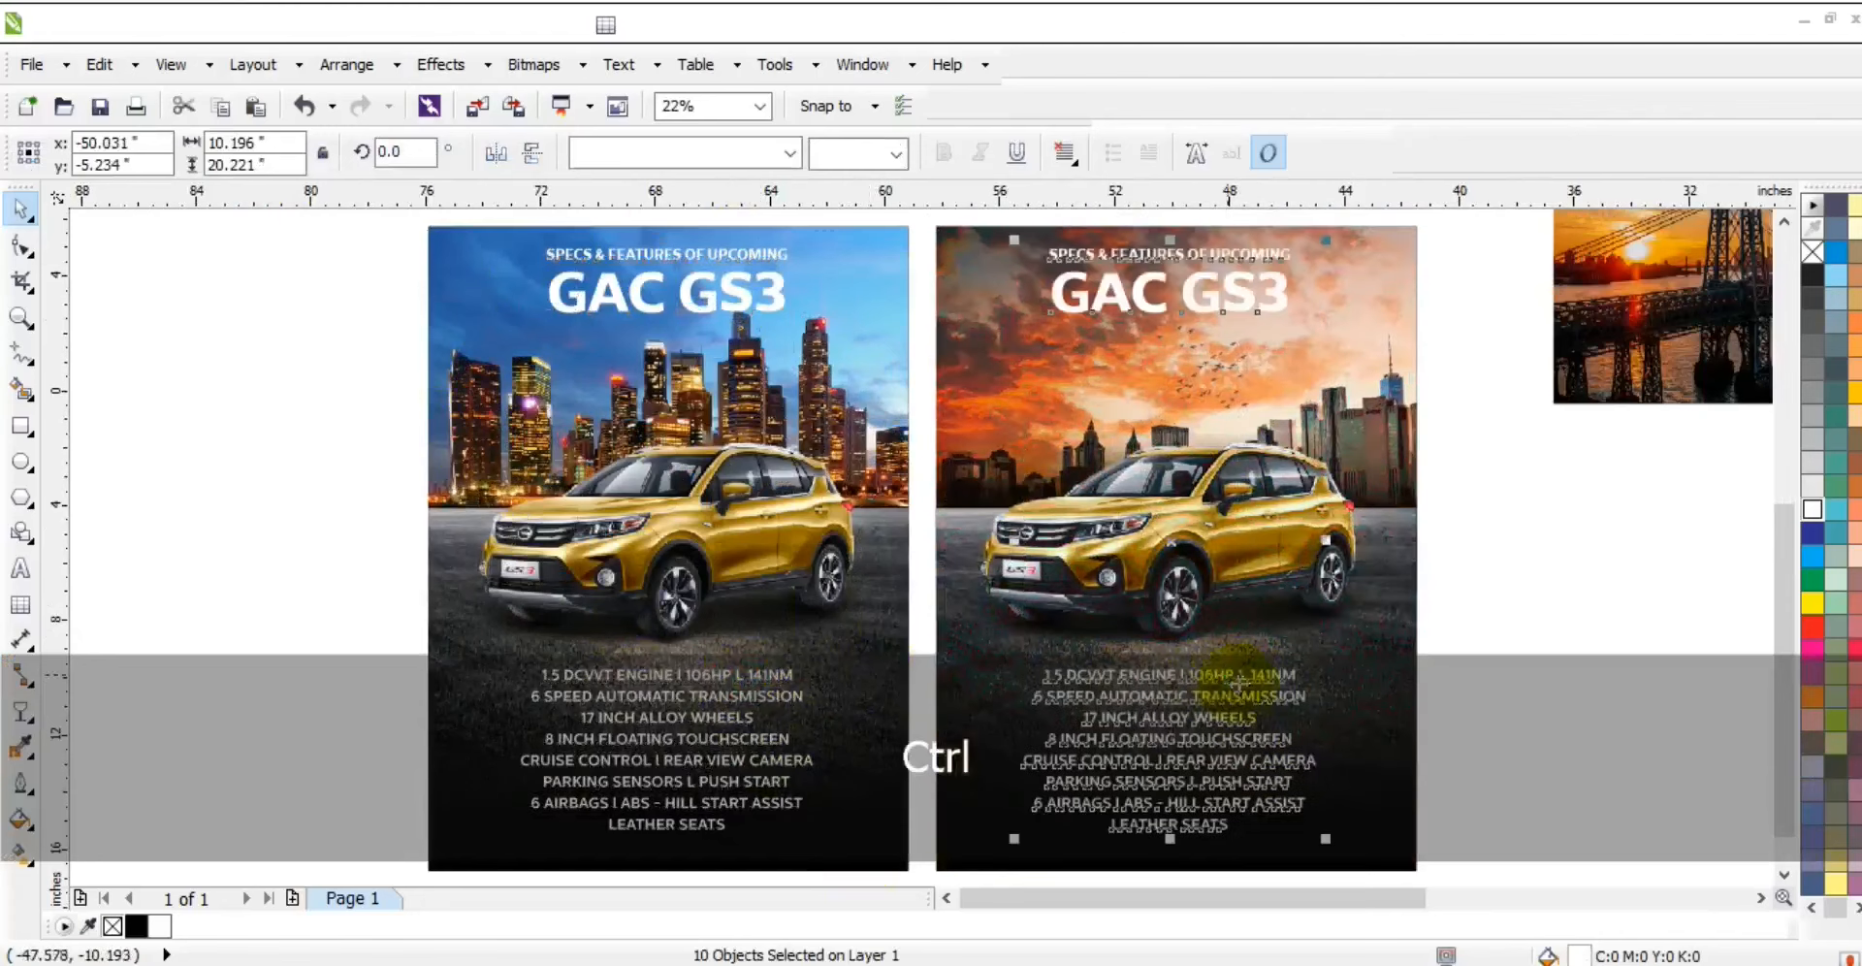
left_click(1344, 717, "shift")
key("c")
left_click(1458, 737)
- Frame the blue city and sunset posters together and preview them full screen
left_click(1411, 832)
left_click(892, 849, "shift")
key("shift+F2")
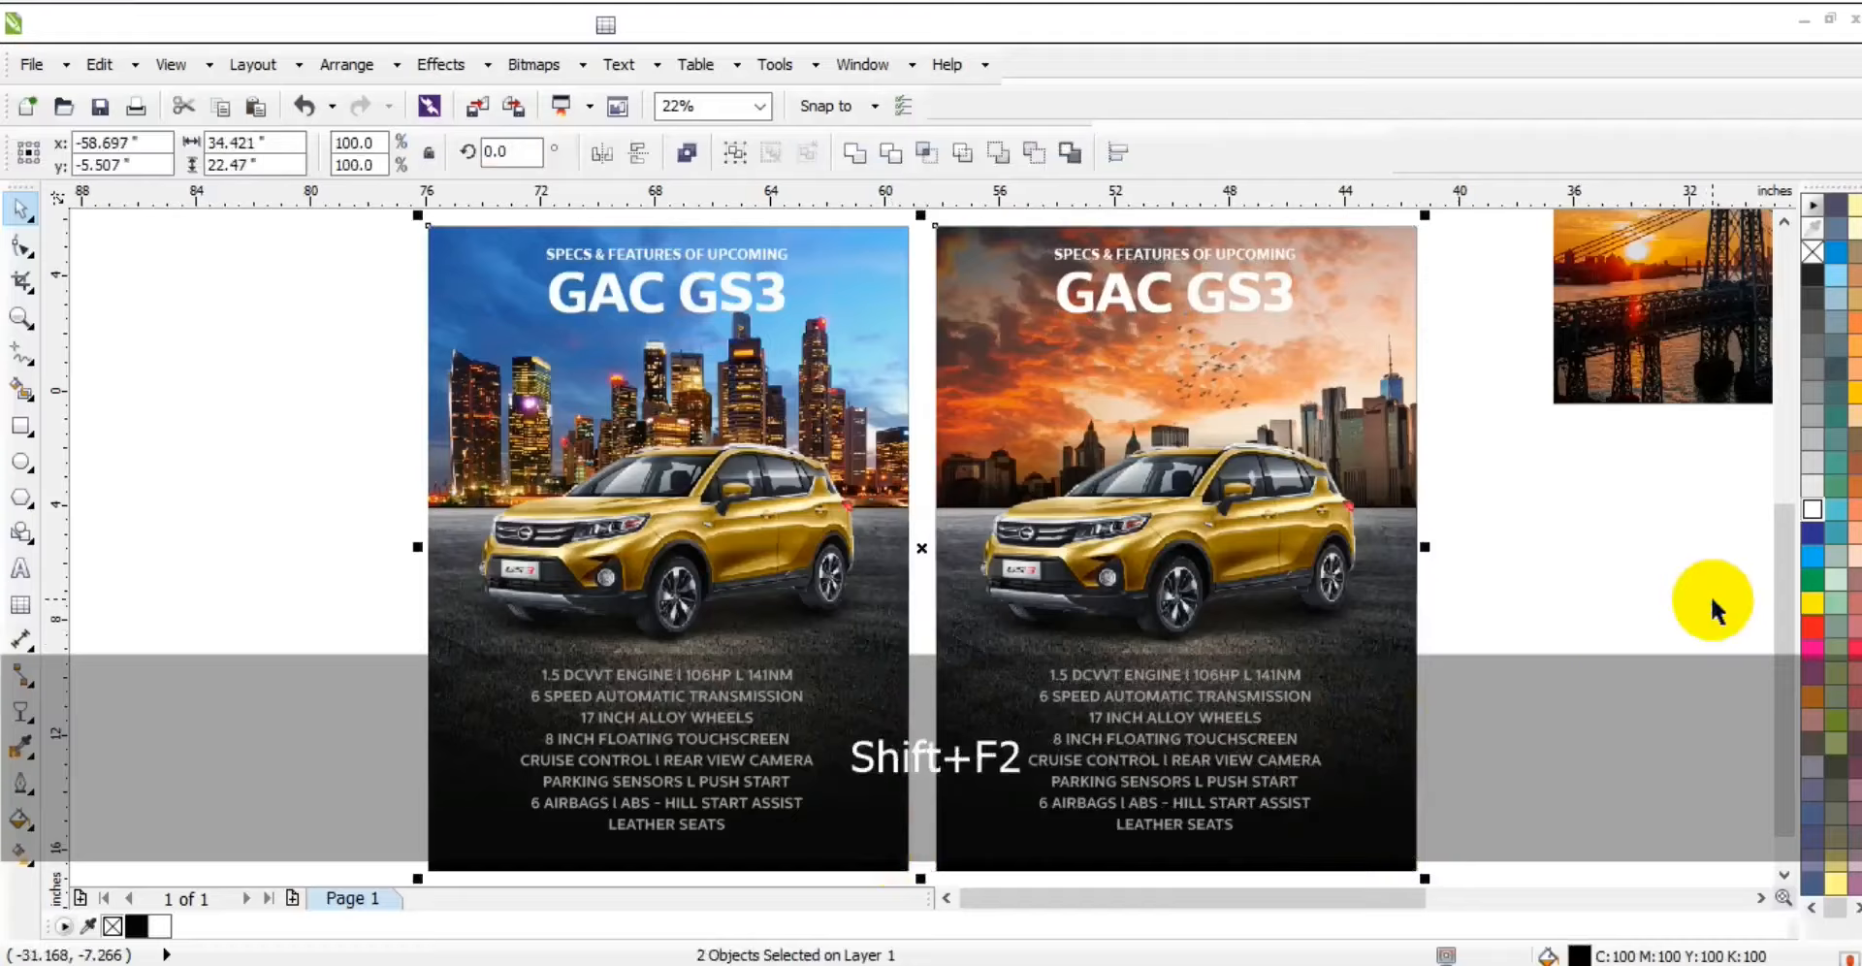
key("F9")
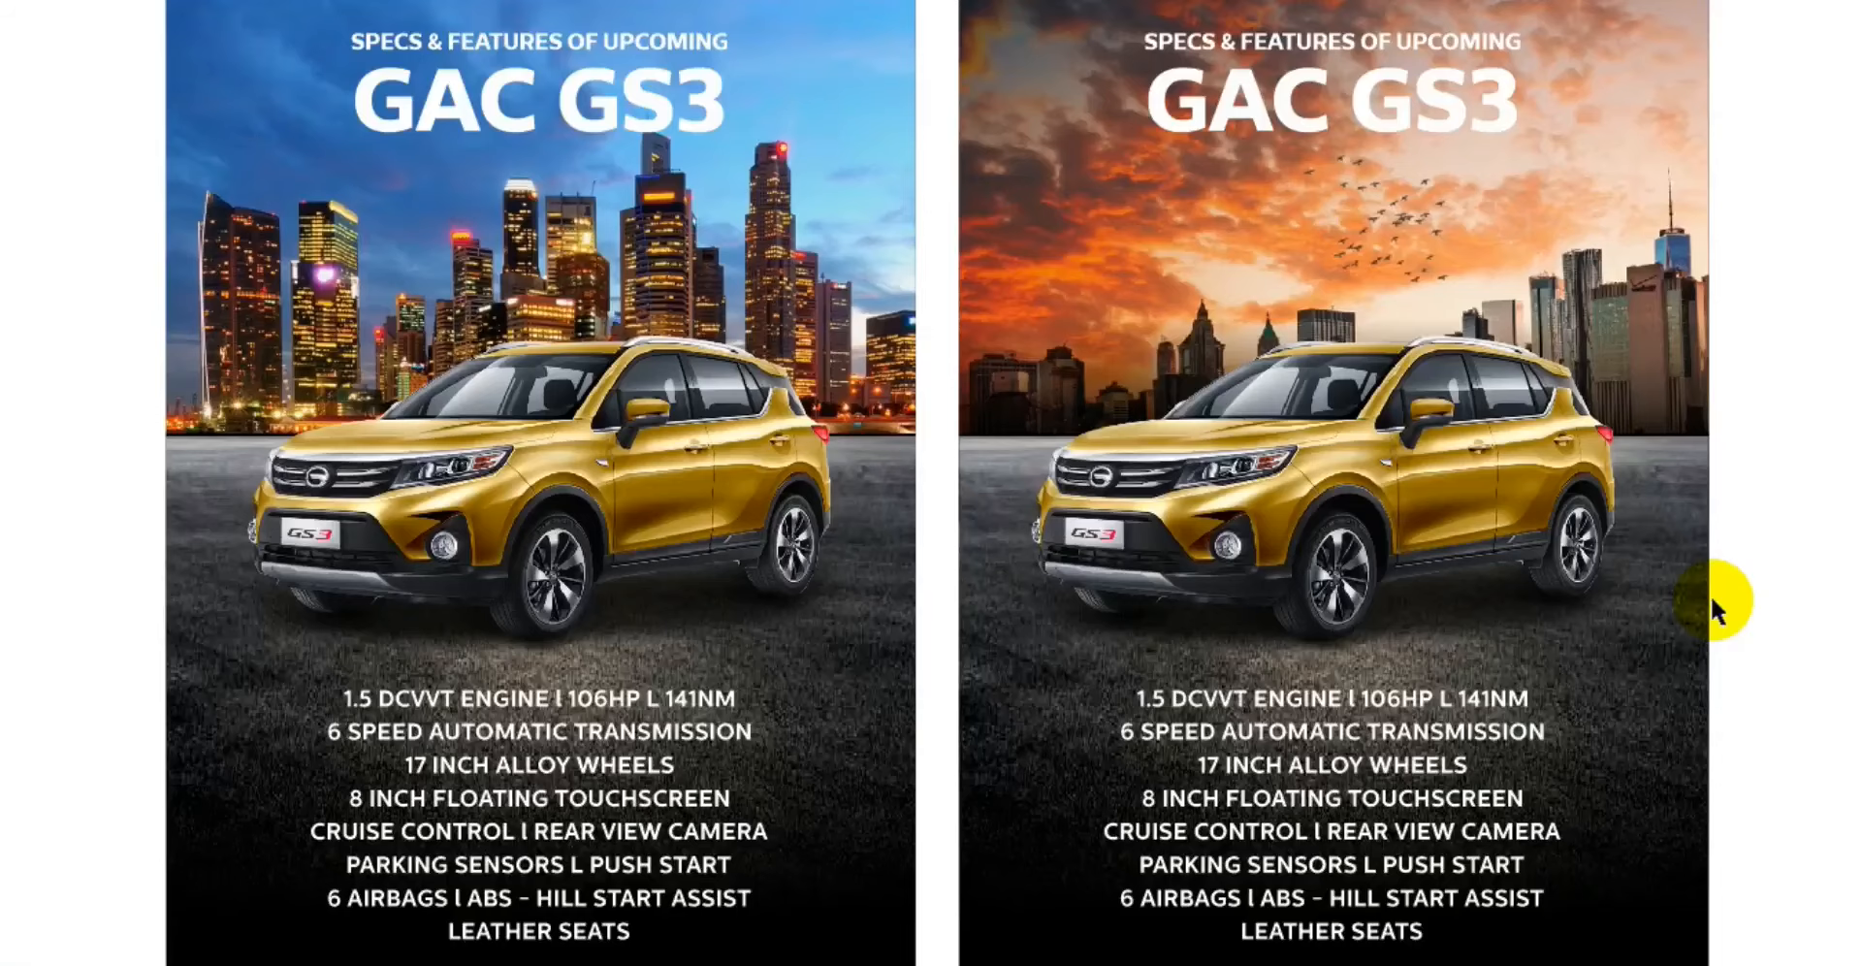